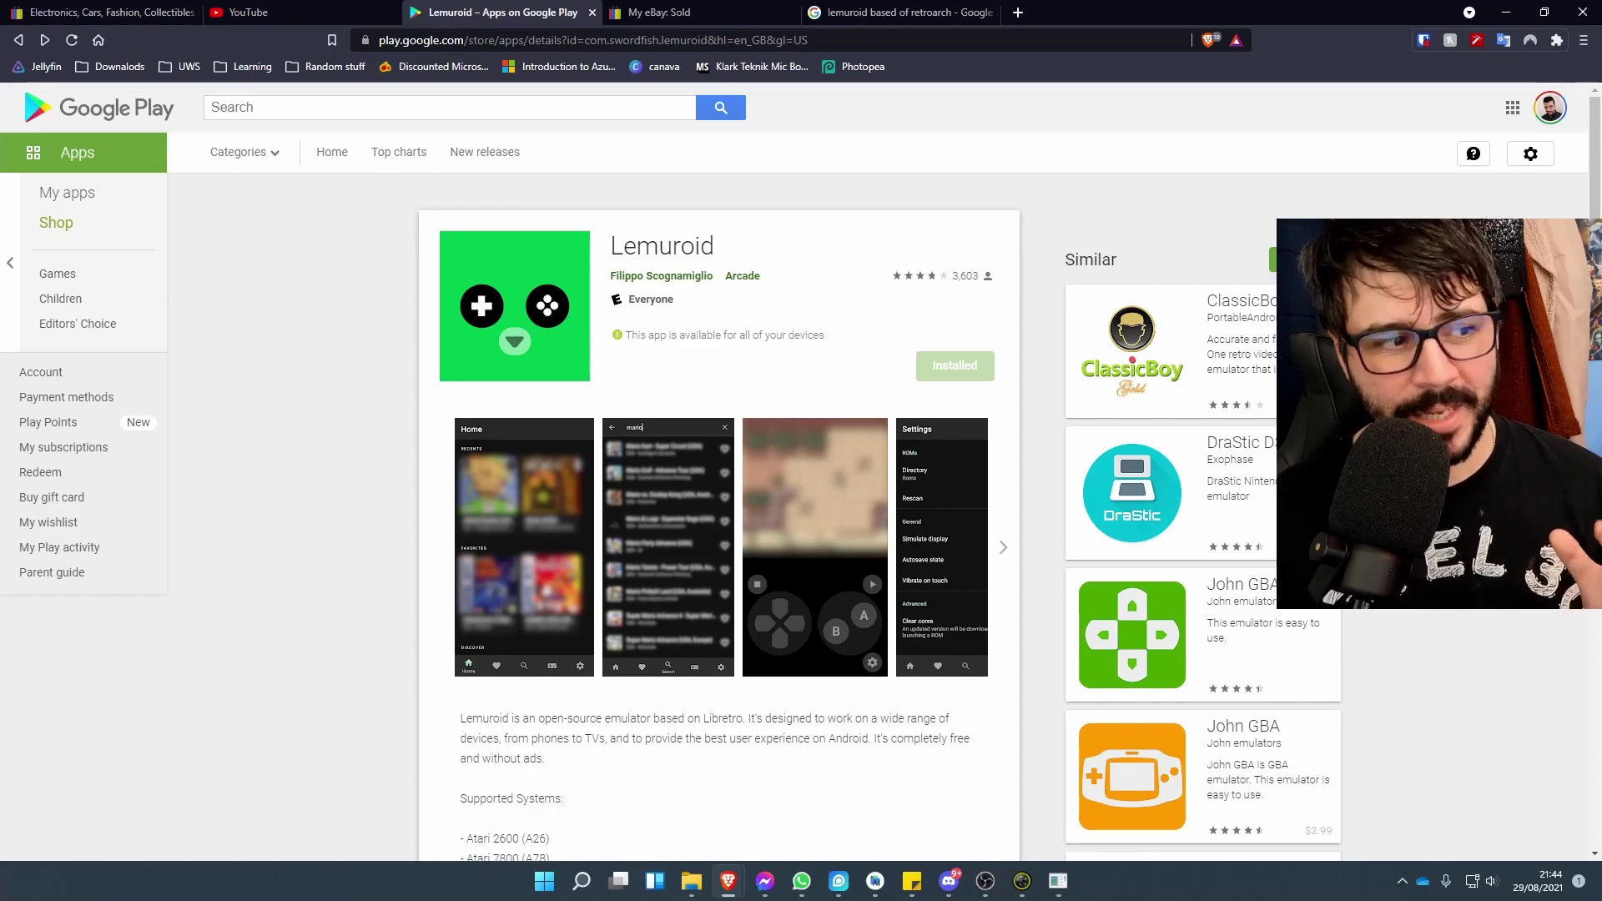
- View the Lemuroid store screenshots in turn: home page, game search, touch controls and settings
left_click(552, 534)
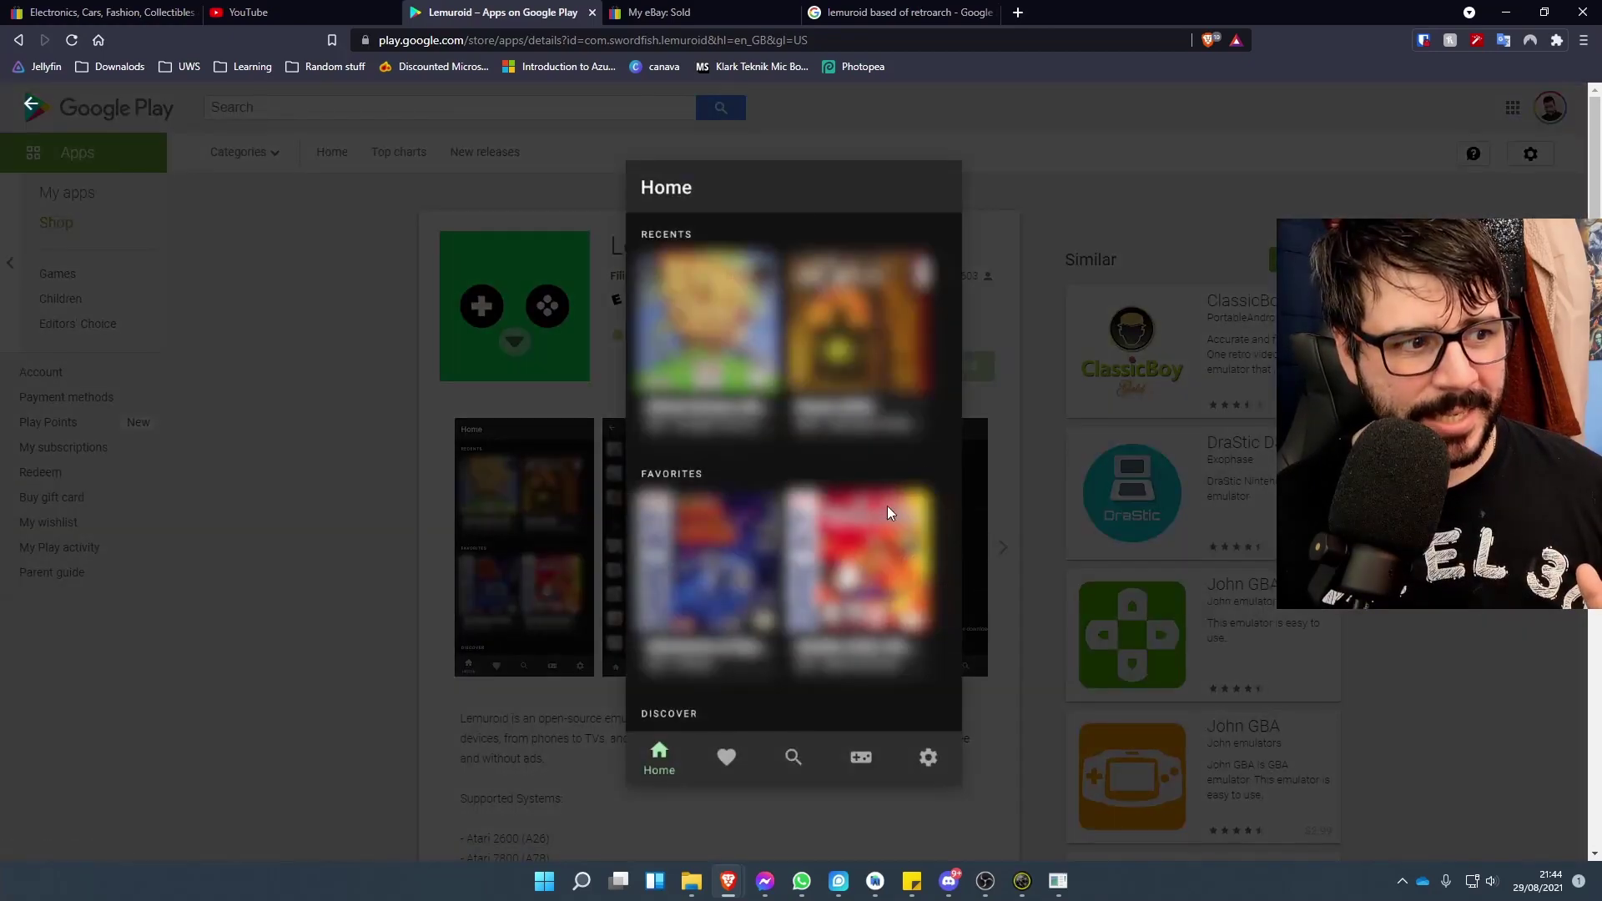
left_click(994, 518)
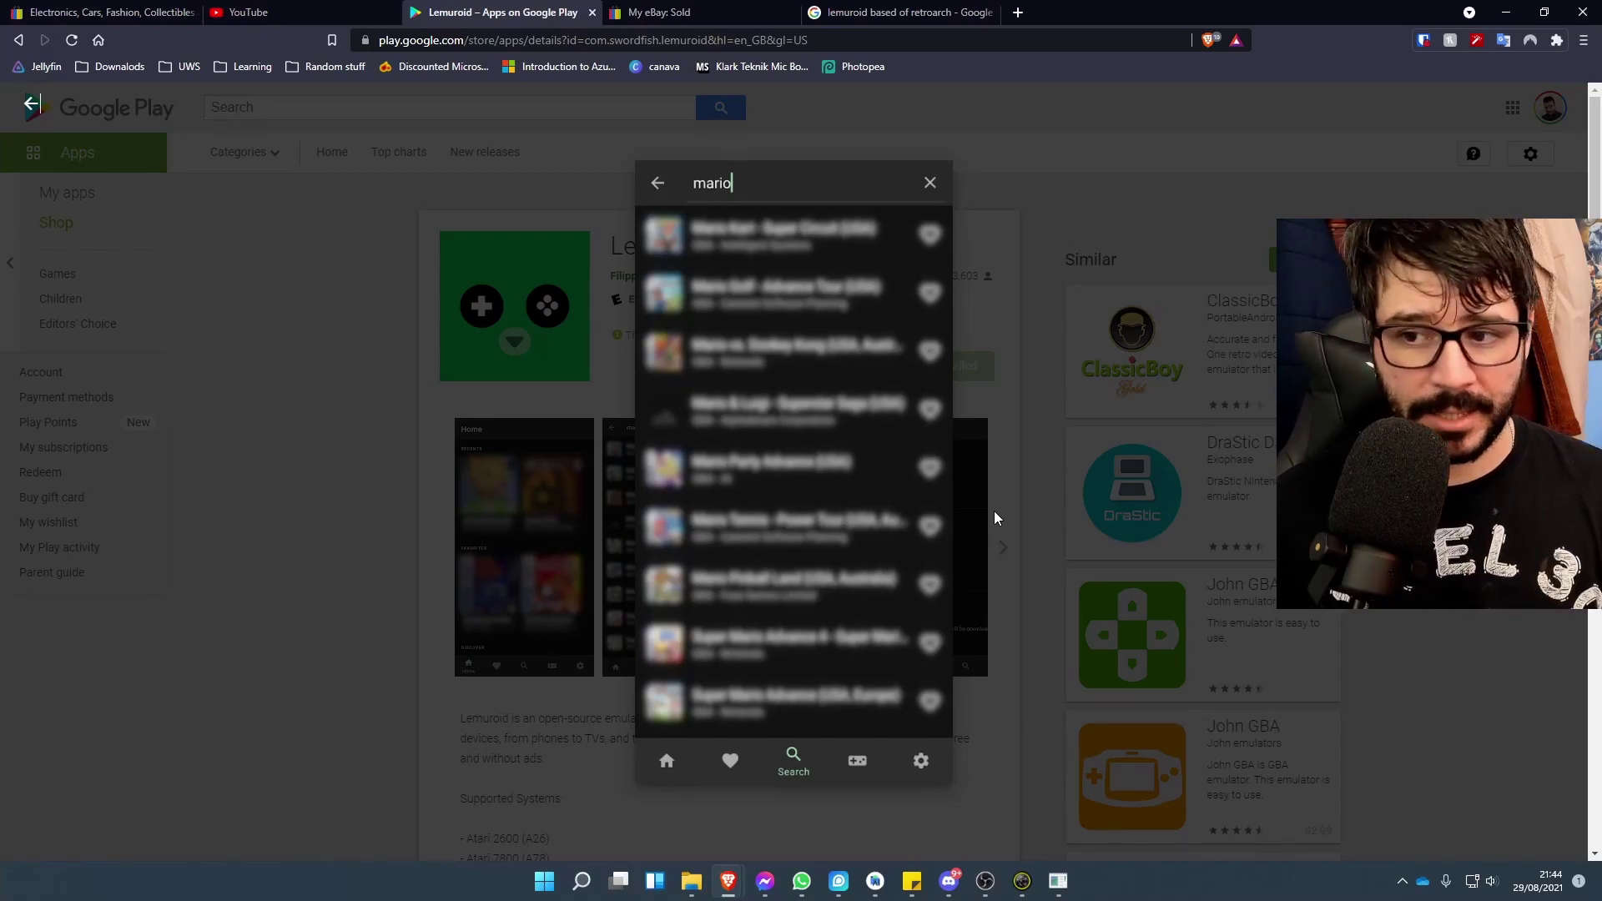
left_click(995, 518)
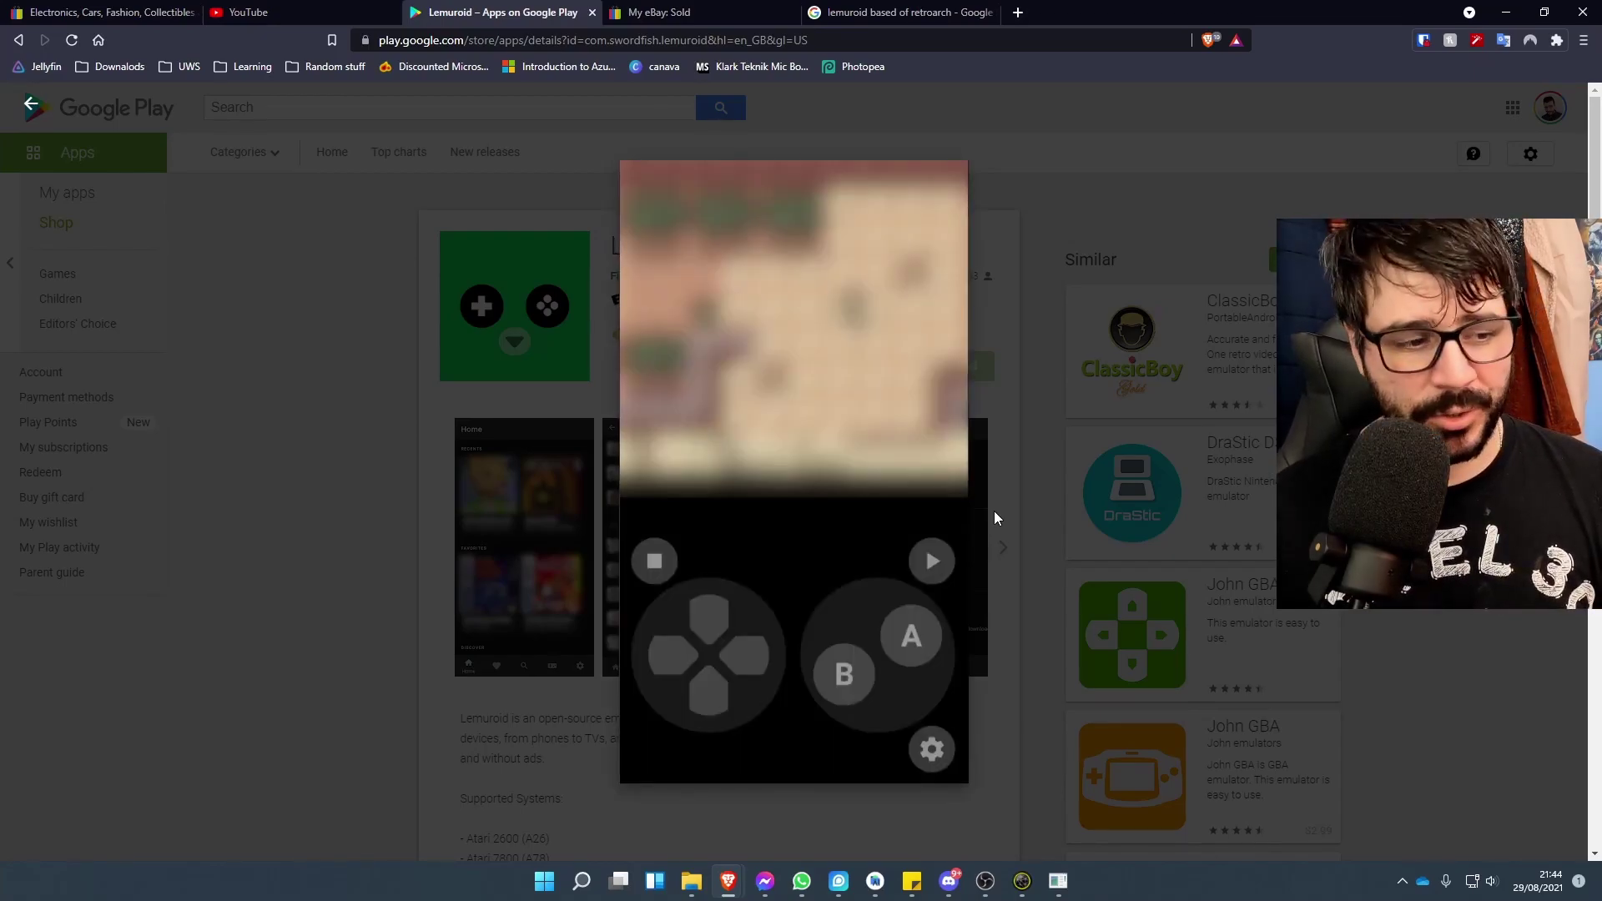
left_click(995, 518)
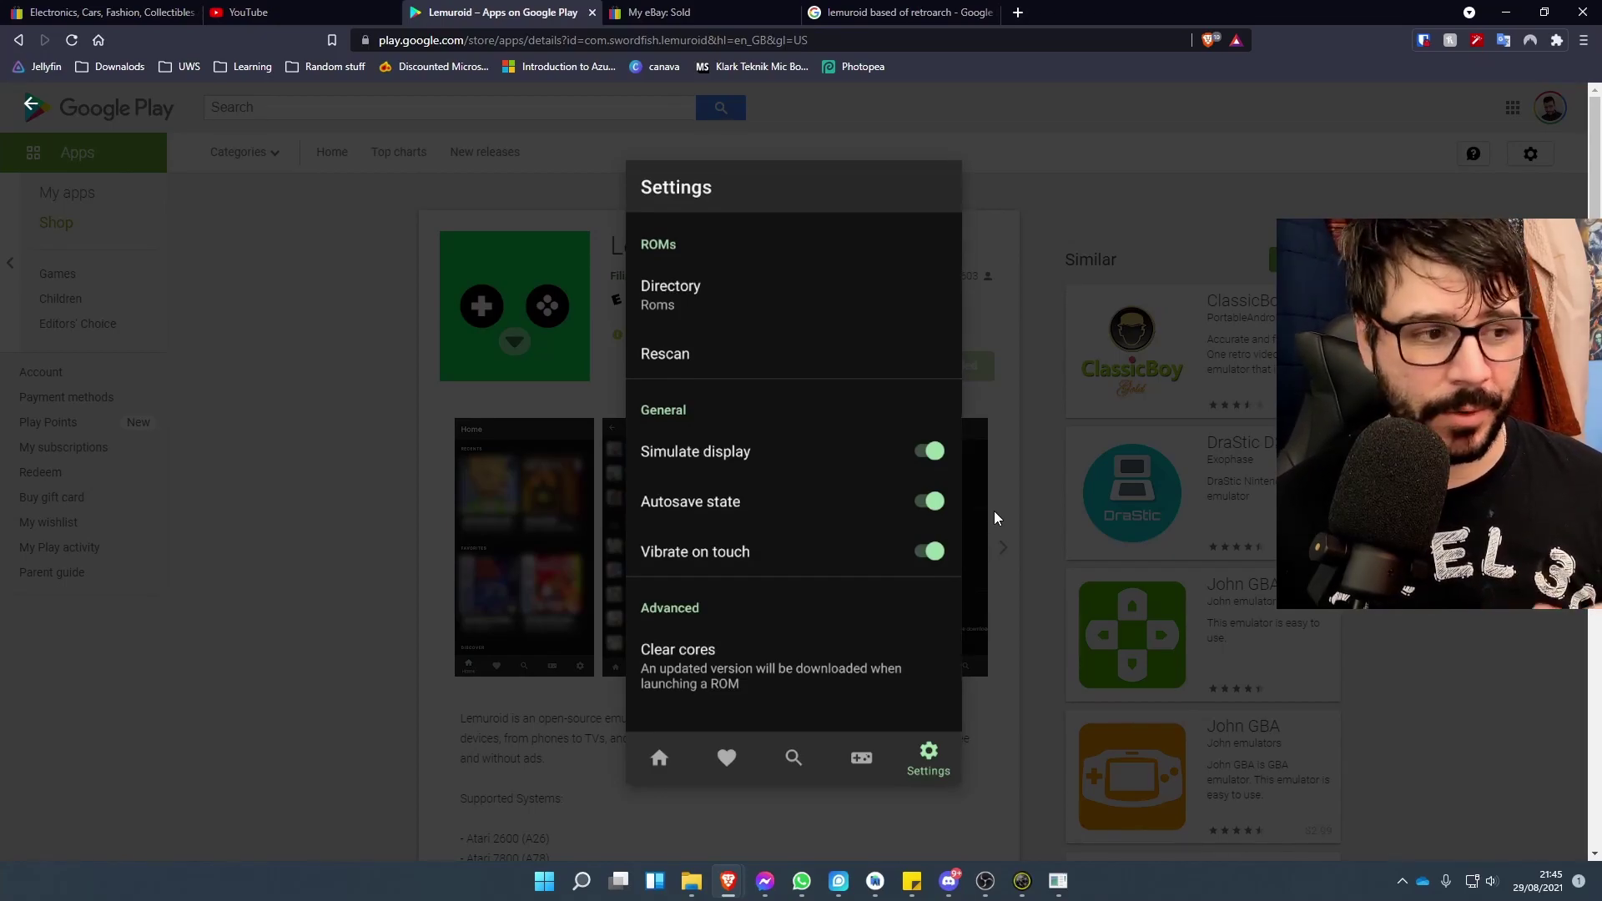
- Read Lemuroid's supported systems and feature list, checking the Nintendo entries, Nintendo DS and zipped ROM support
scroll(647, 535, "down", 5)
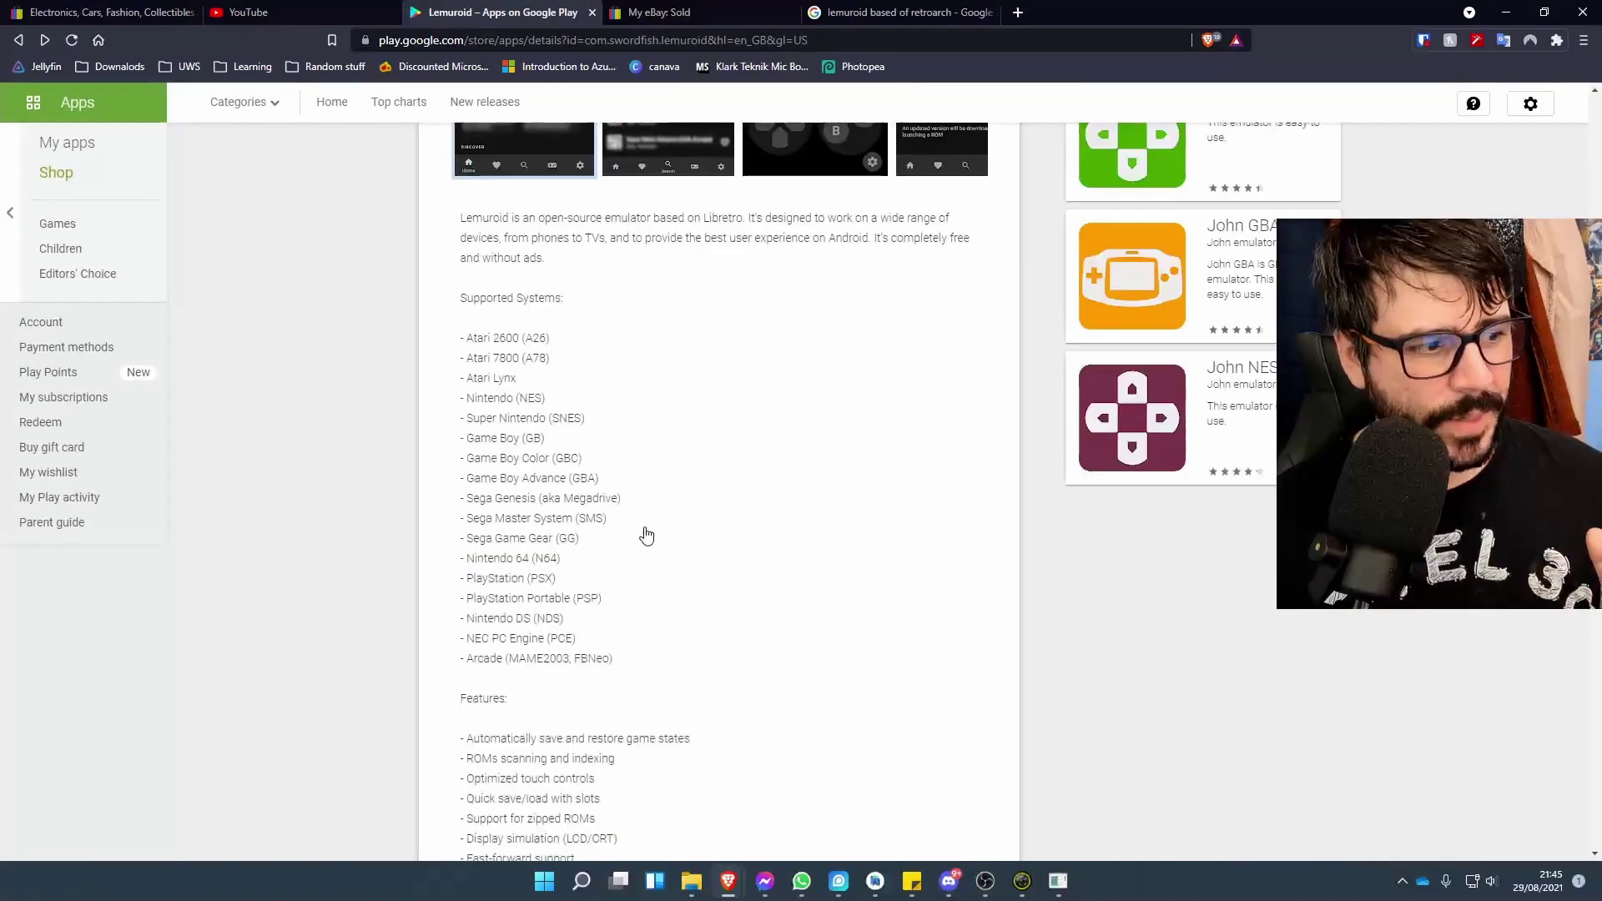
scroll(647, 534, "down", 1)
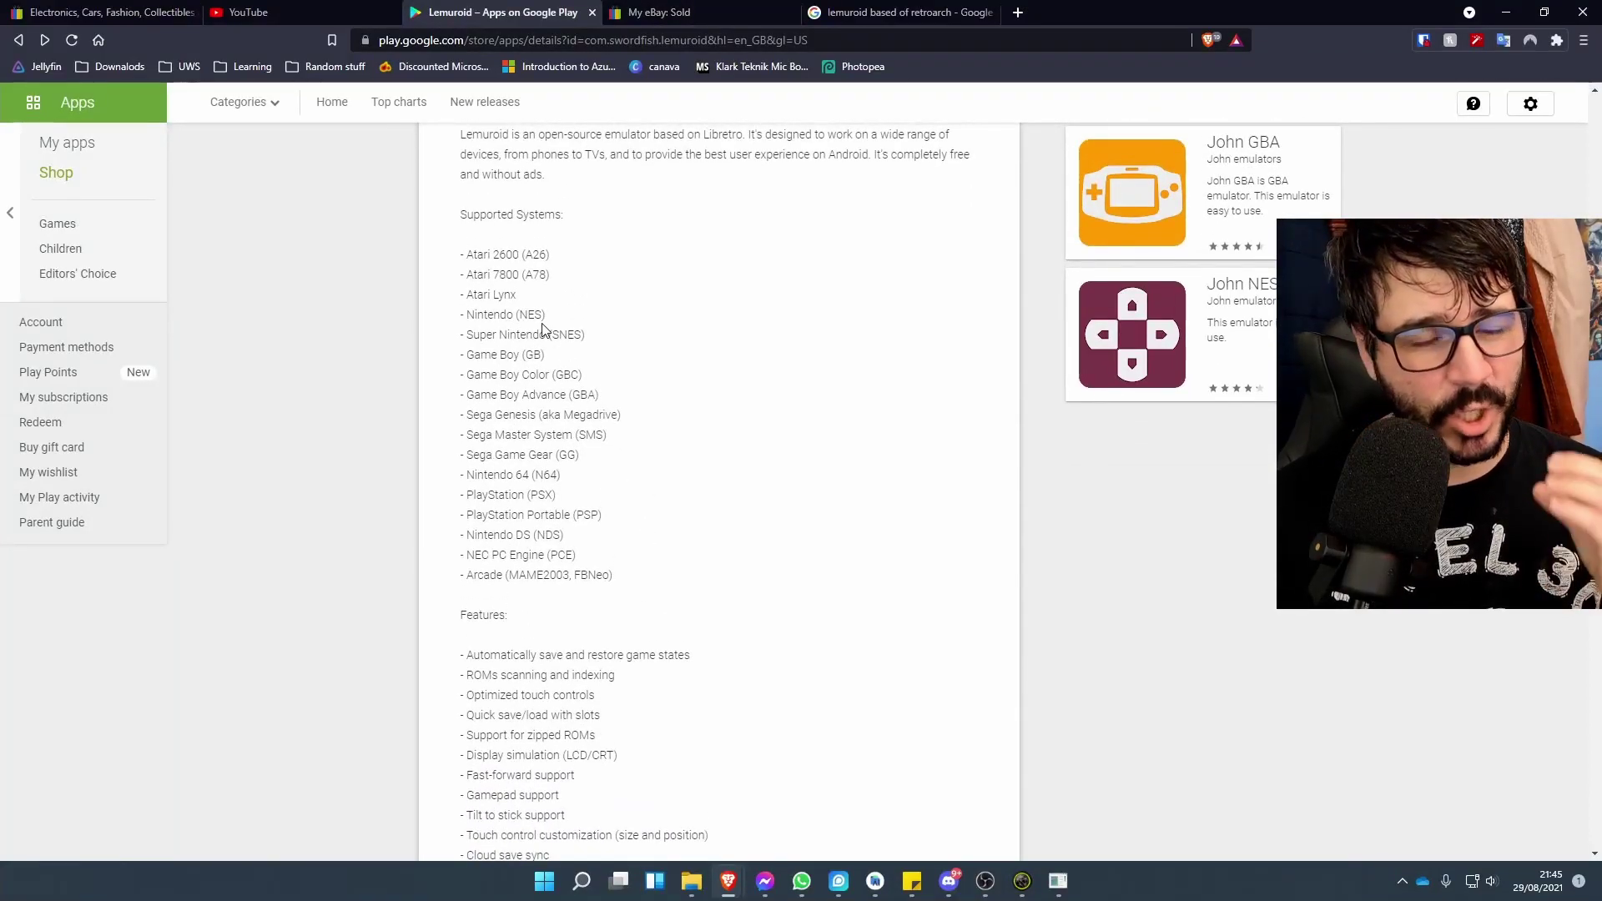
scroll(543, 329, "down", 1)
scroll(543, 329, "up", 1)
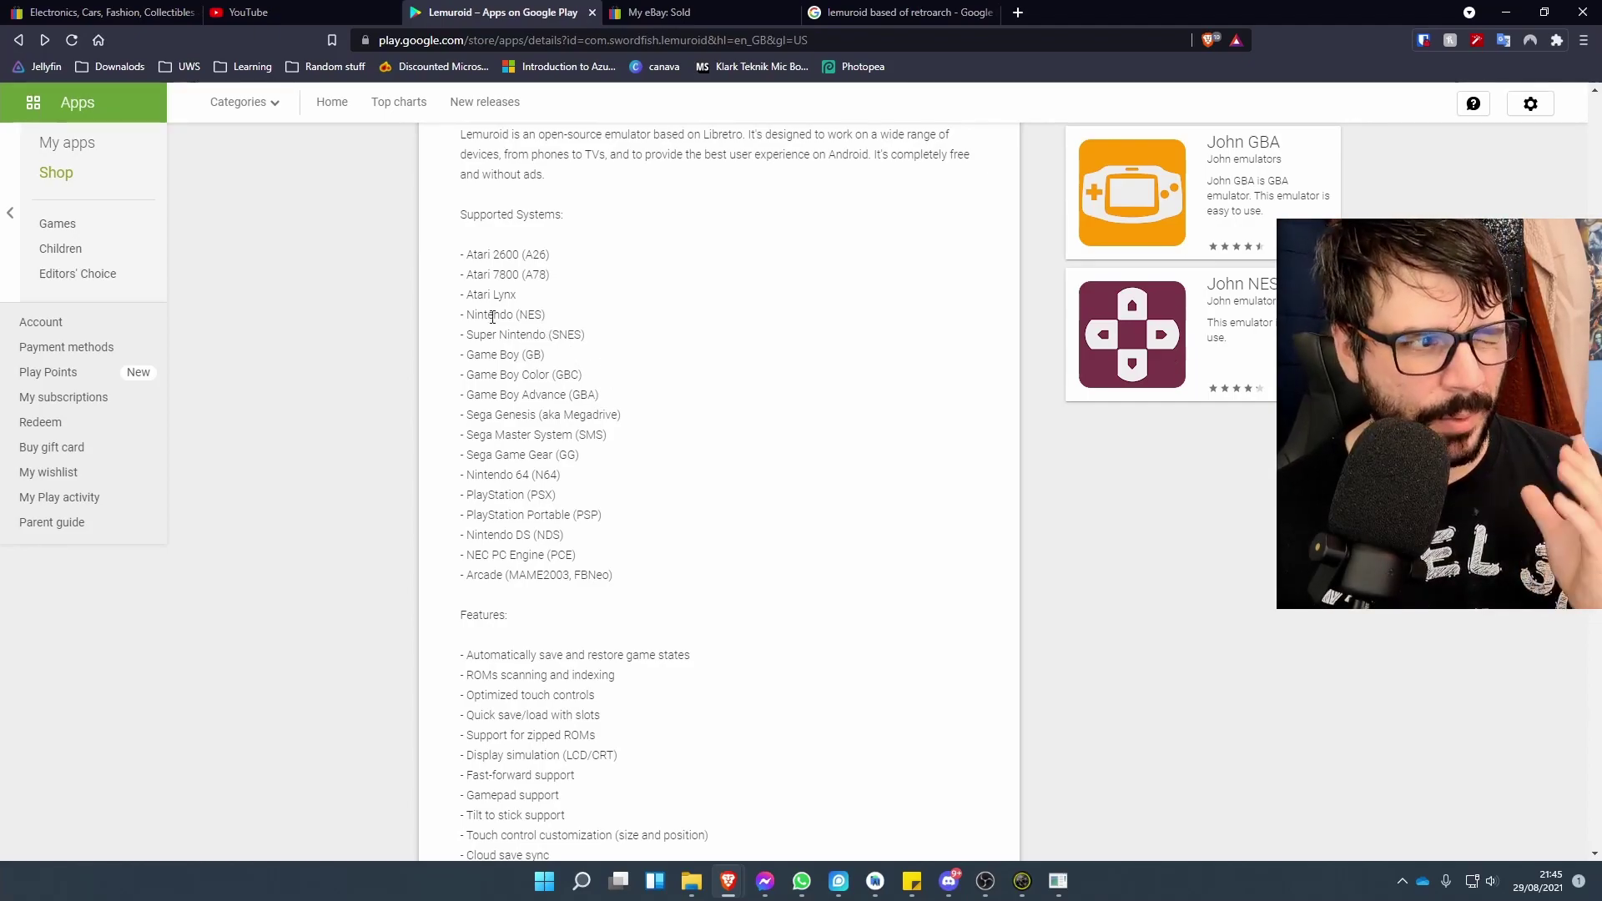
left_click_drag(490, 314, 599, 397)
left_click_drag(500, 535, 584, 545)
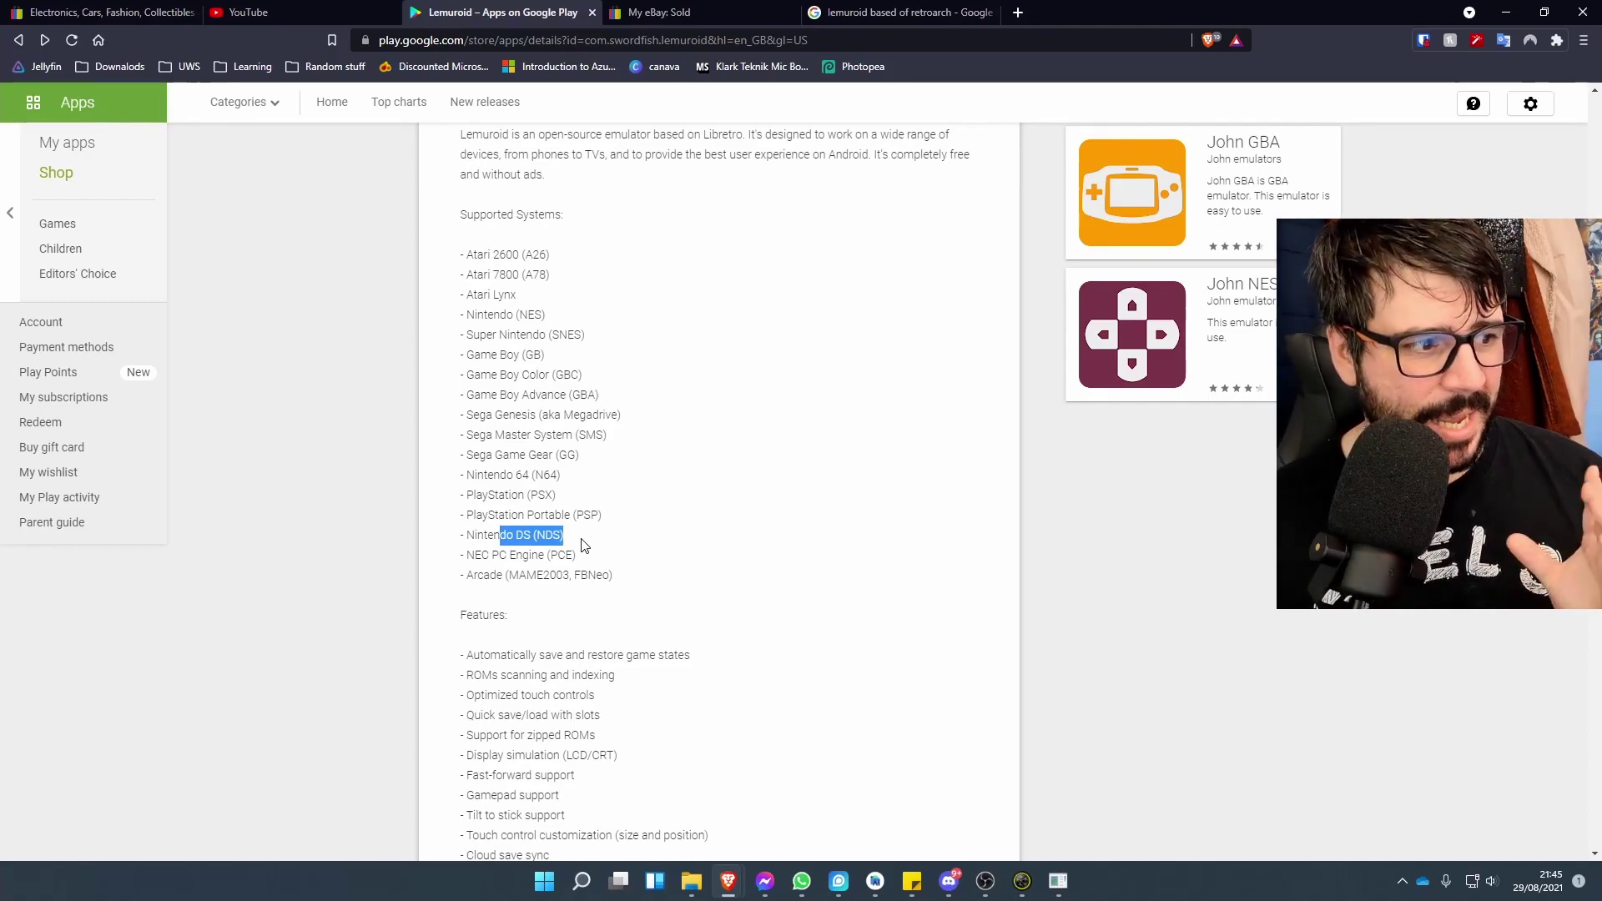
scroll(585, 545, "down", 4)
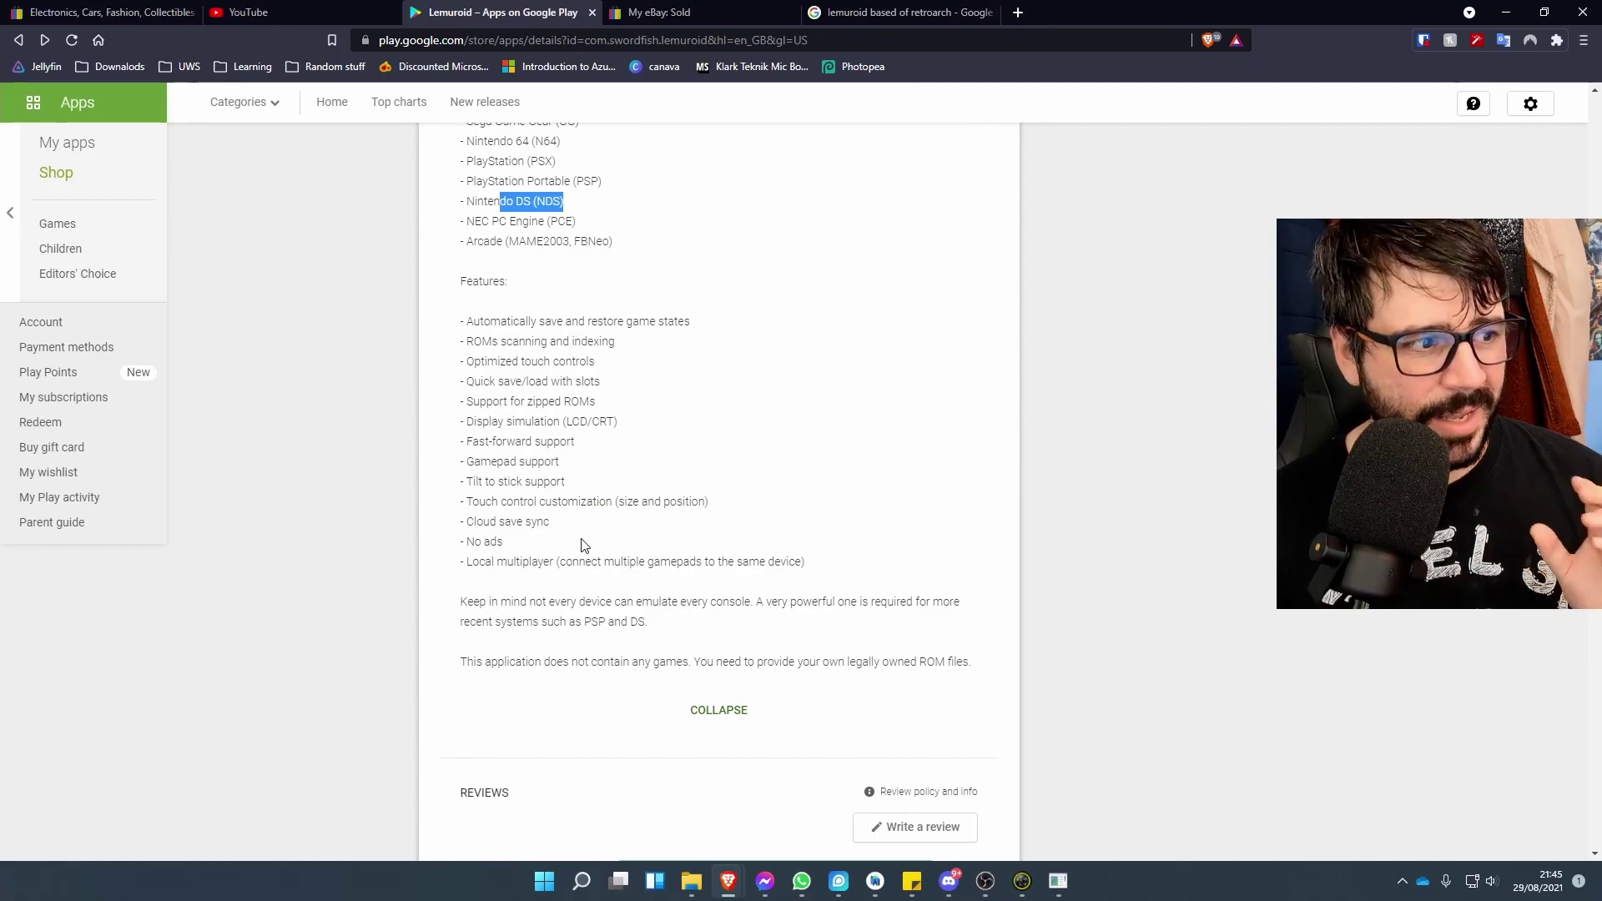
left_click_drag(495, 442, 565, 403)
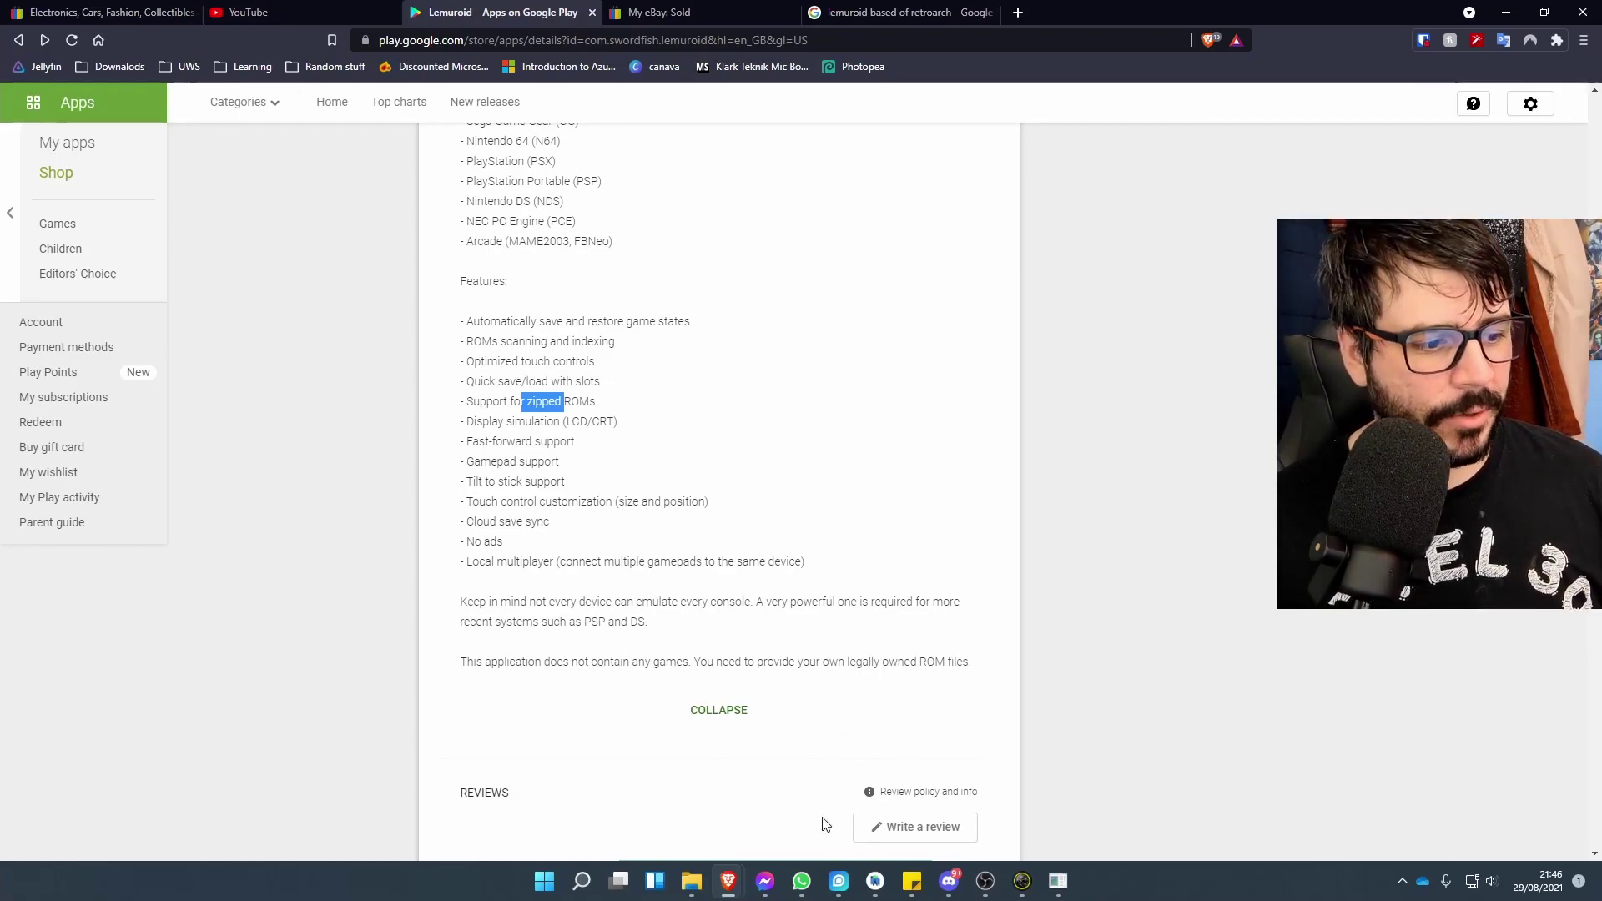
scroll(808, 735, "up", 12)
- Switch to the mirrored ELE-L29 phone screen and install Lemuroid from its store page
mouse_move(1058, 878)
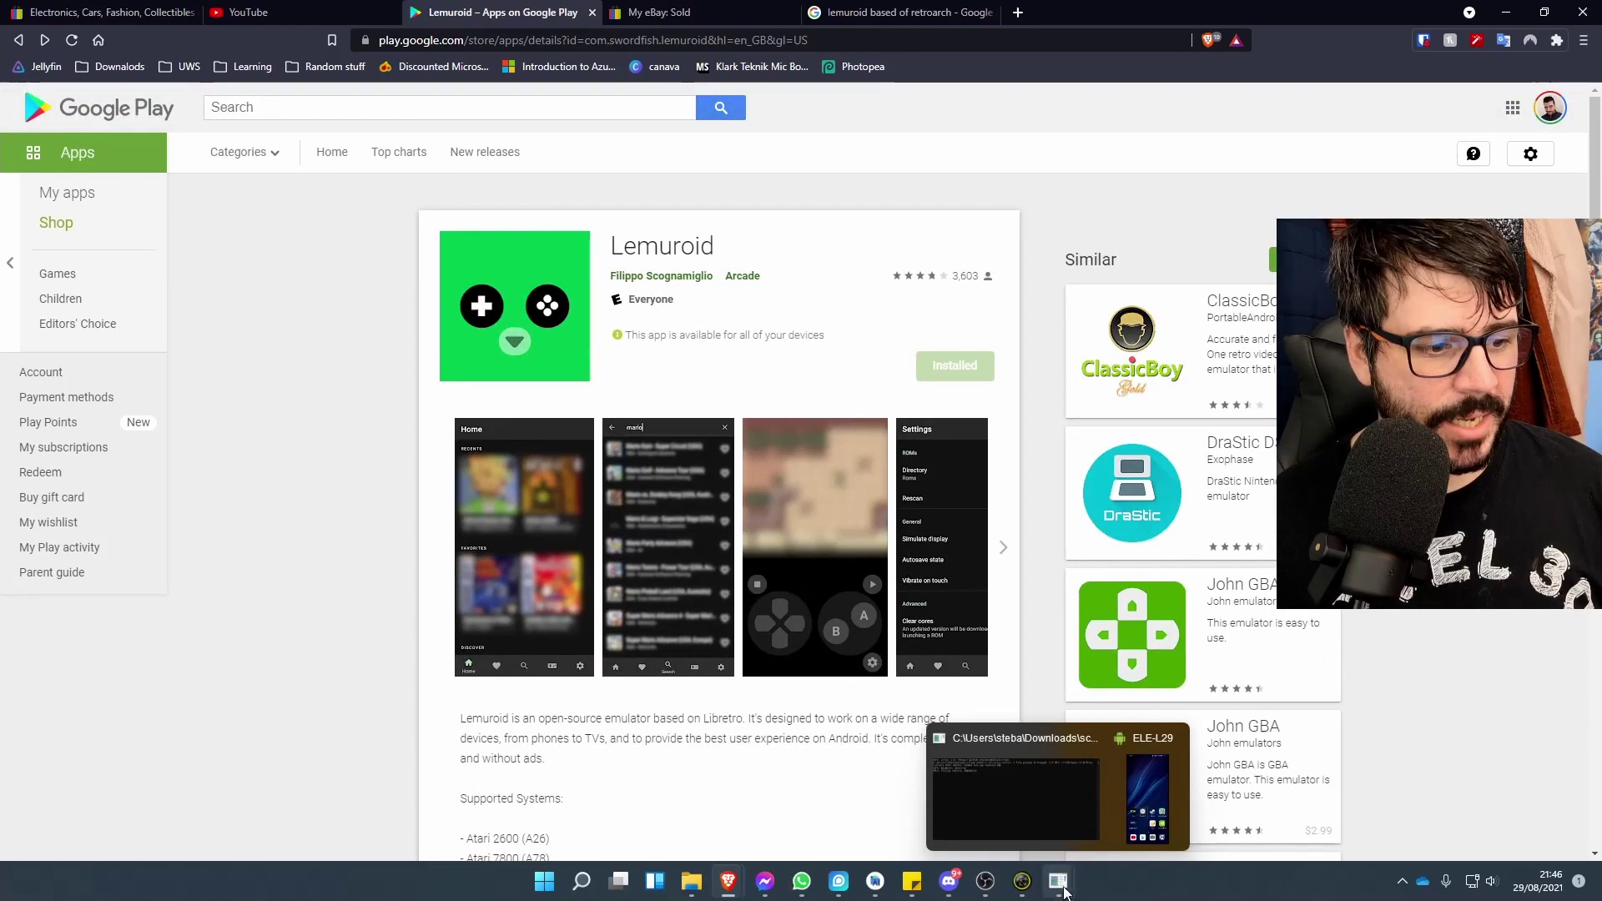
left_click(1158, 786)
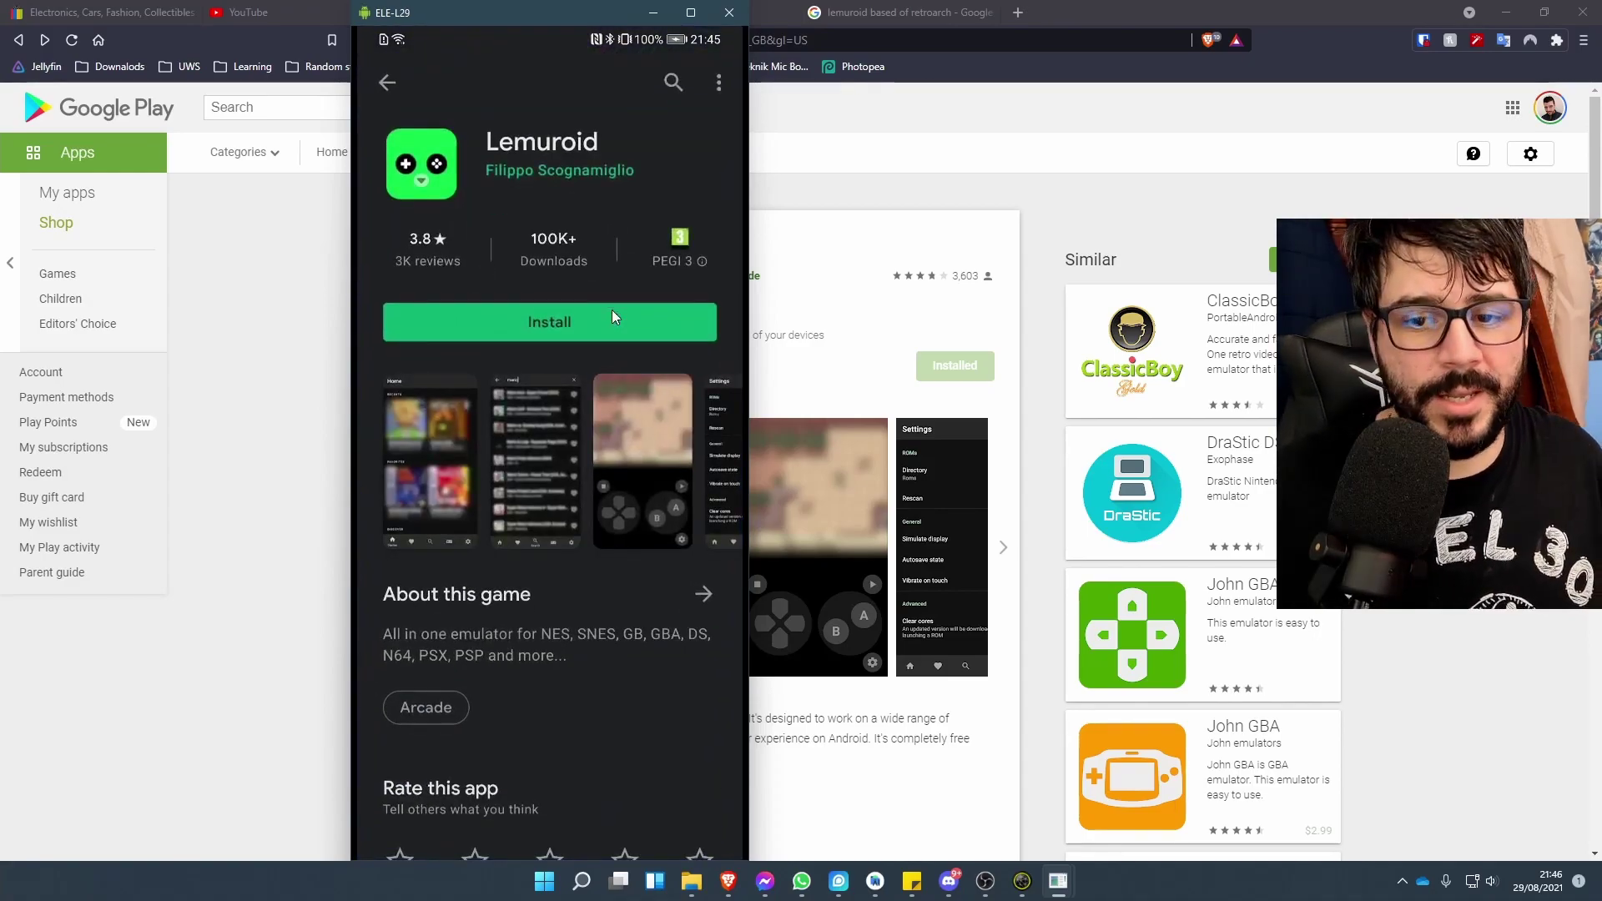
left_click(613, 312)
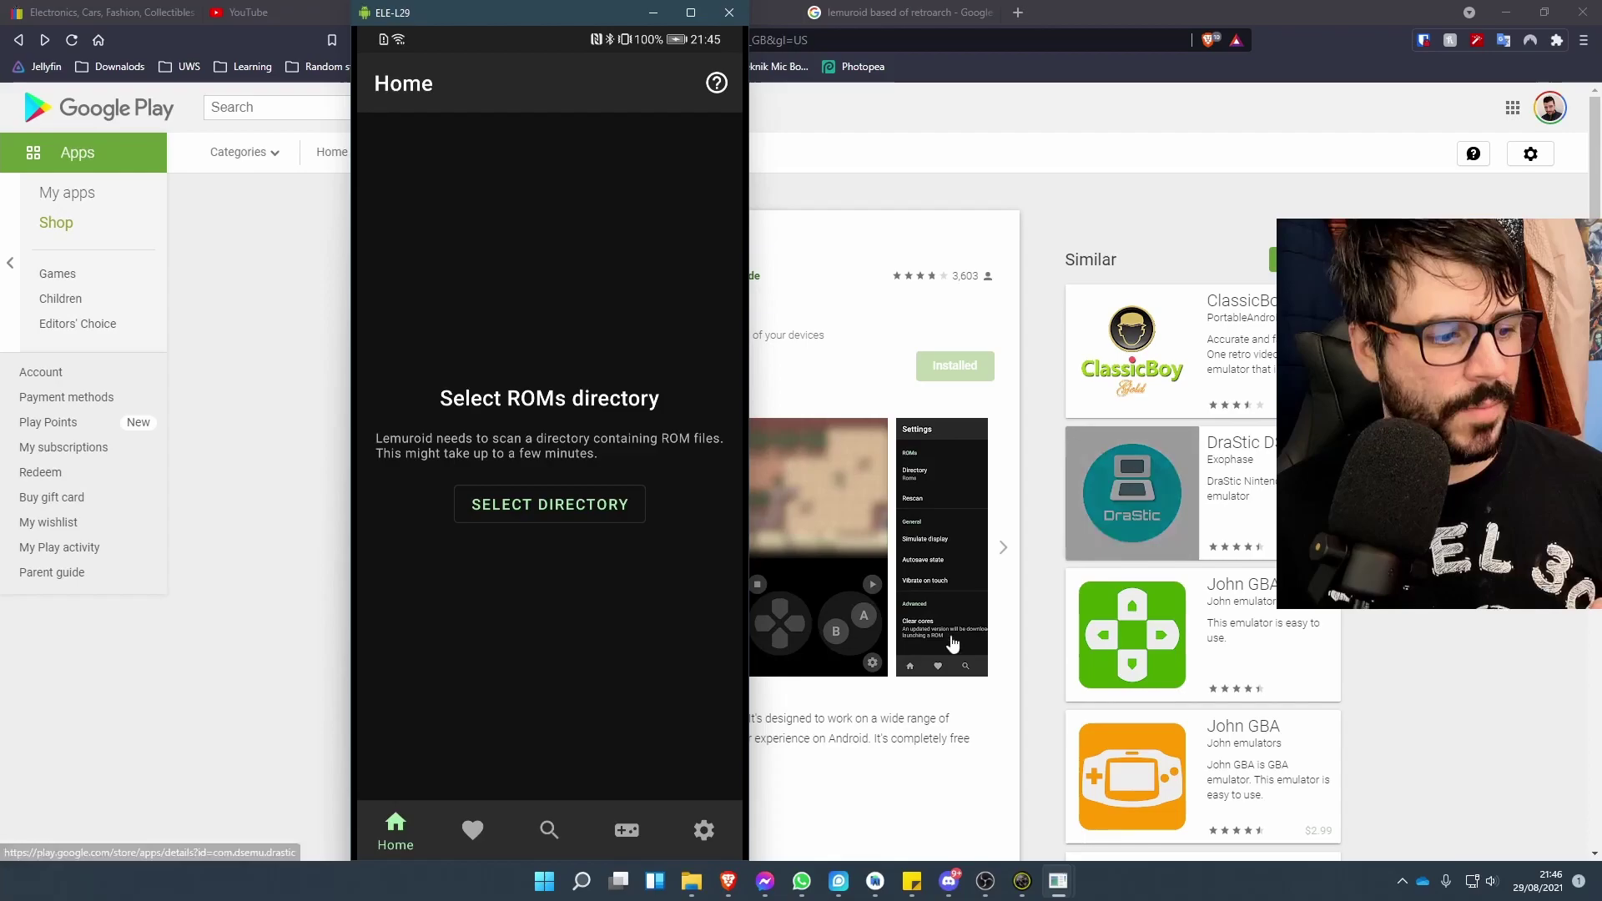
- Check the console subfolders in the phone's Roms folder in File Explorer, then return to the mirrored phone and reposition its window
mouse_move(692, 881)
left_click(701, 807)
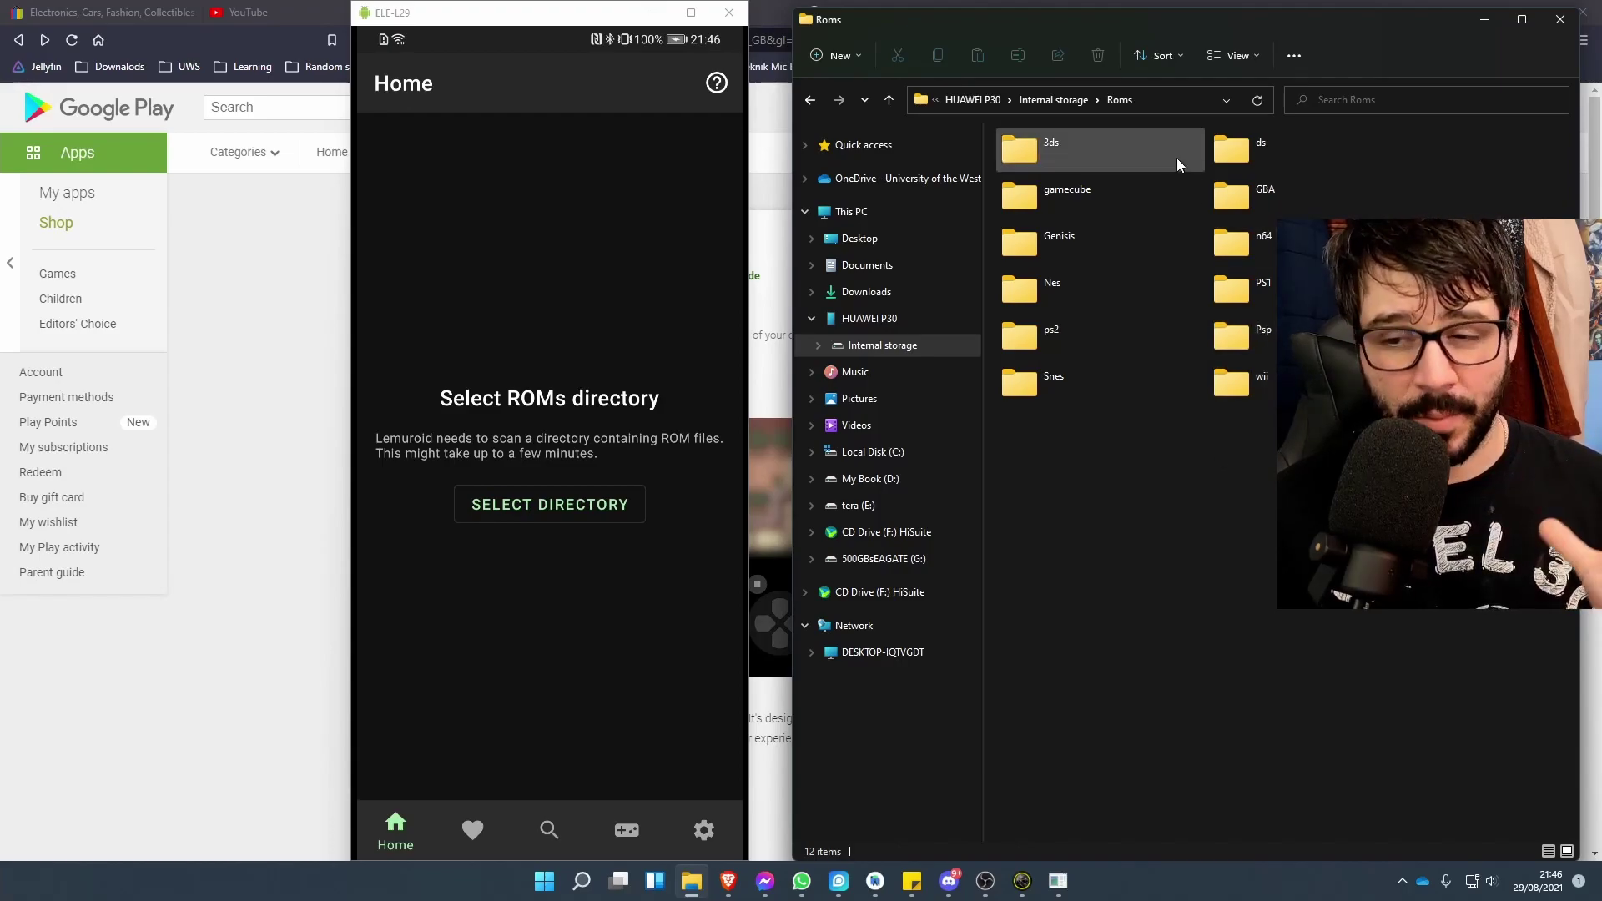
left_click(555, 248)
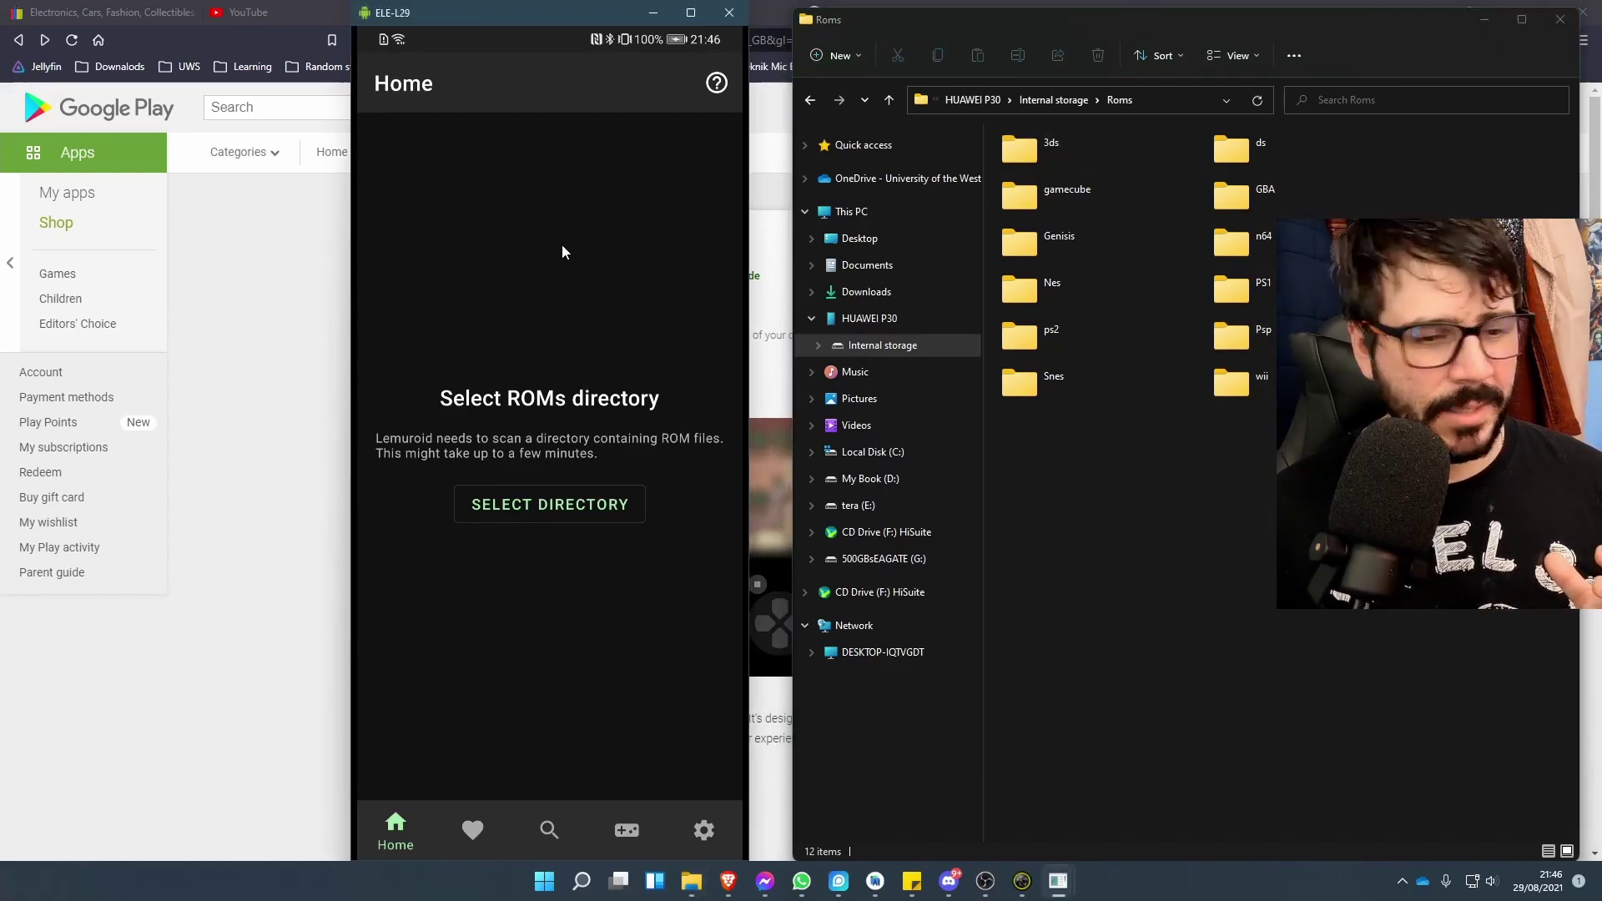
left_click(1560, 19)
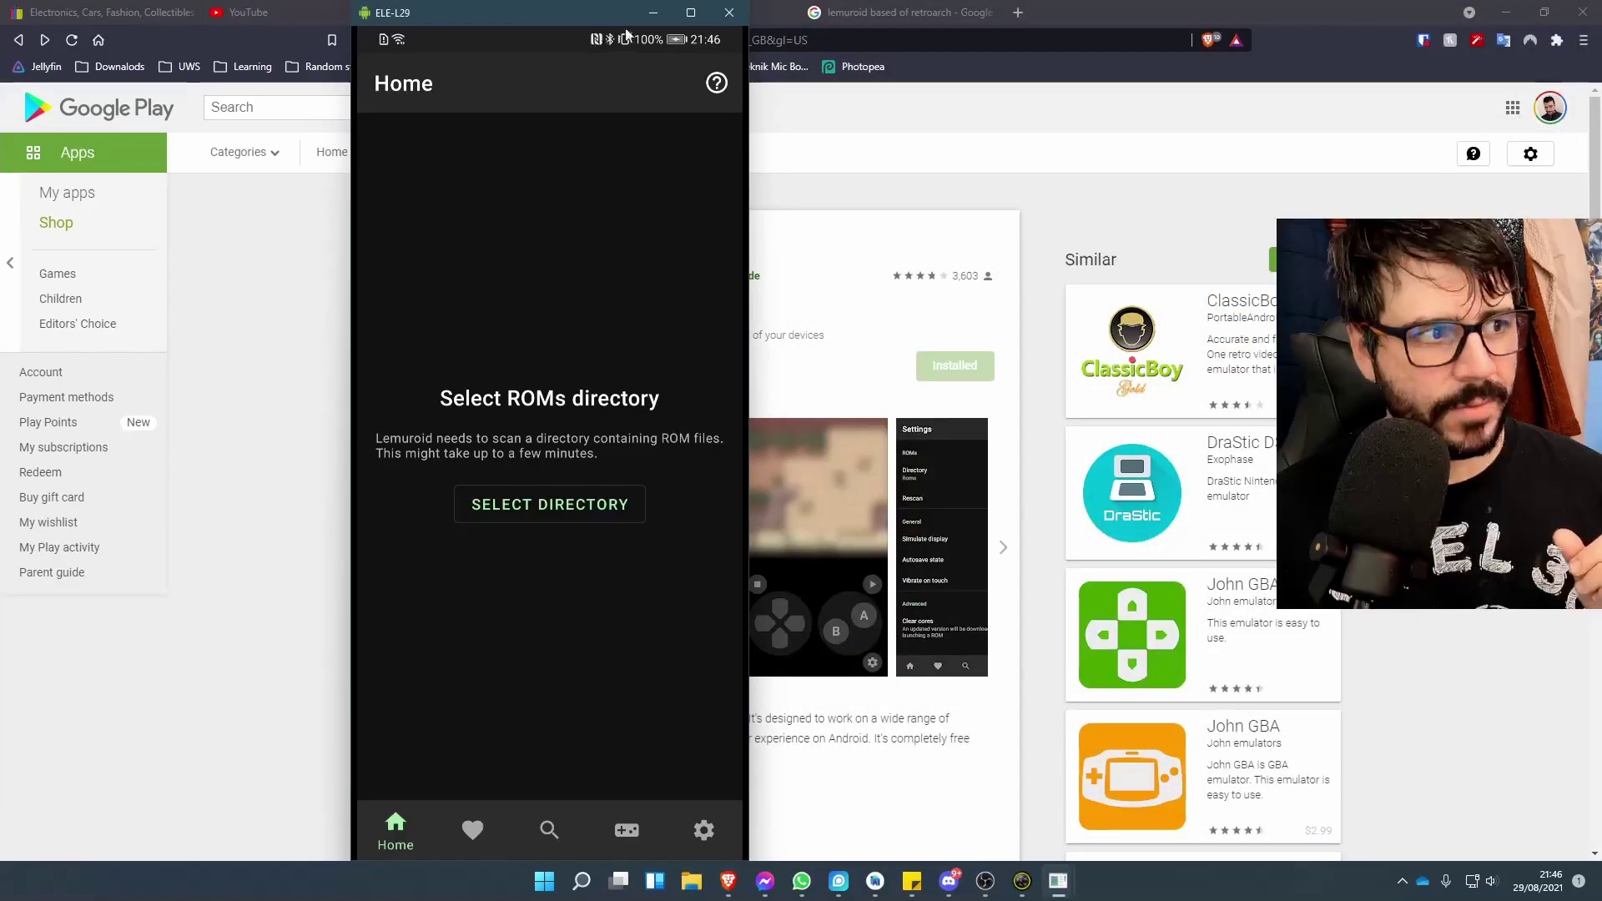
left_click_drag(618, 12, 798, 13)
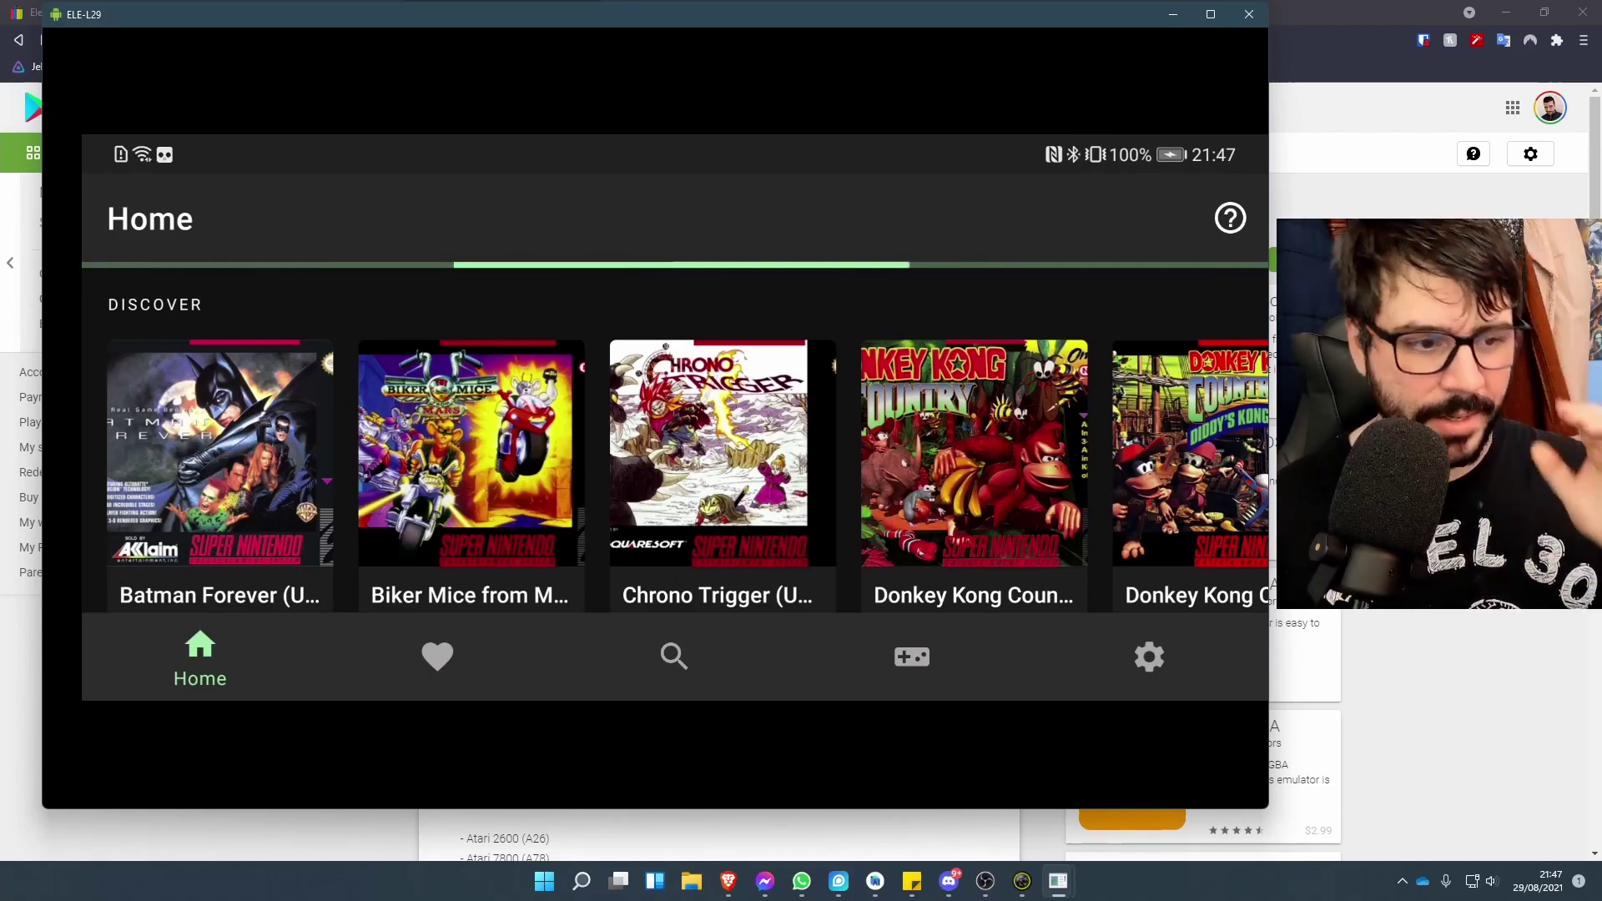
- Open Lemuroid's Systems overview from the home page
left_click(437, 656)
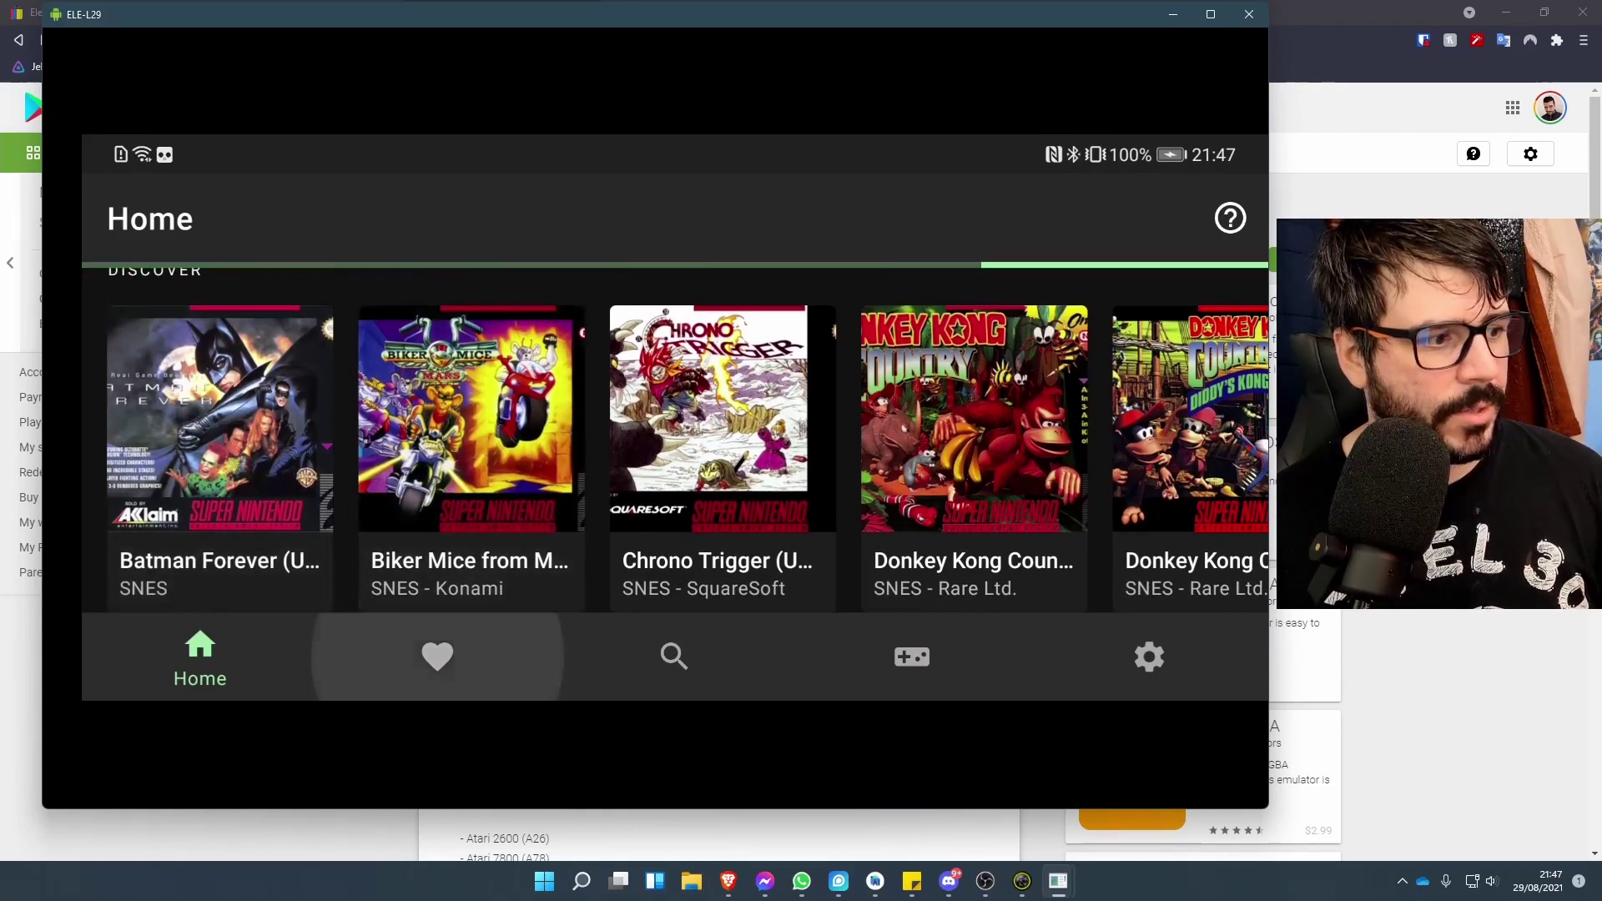
left_click(911, 657)
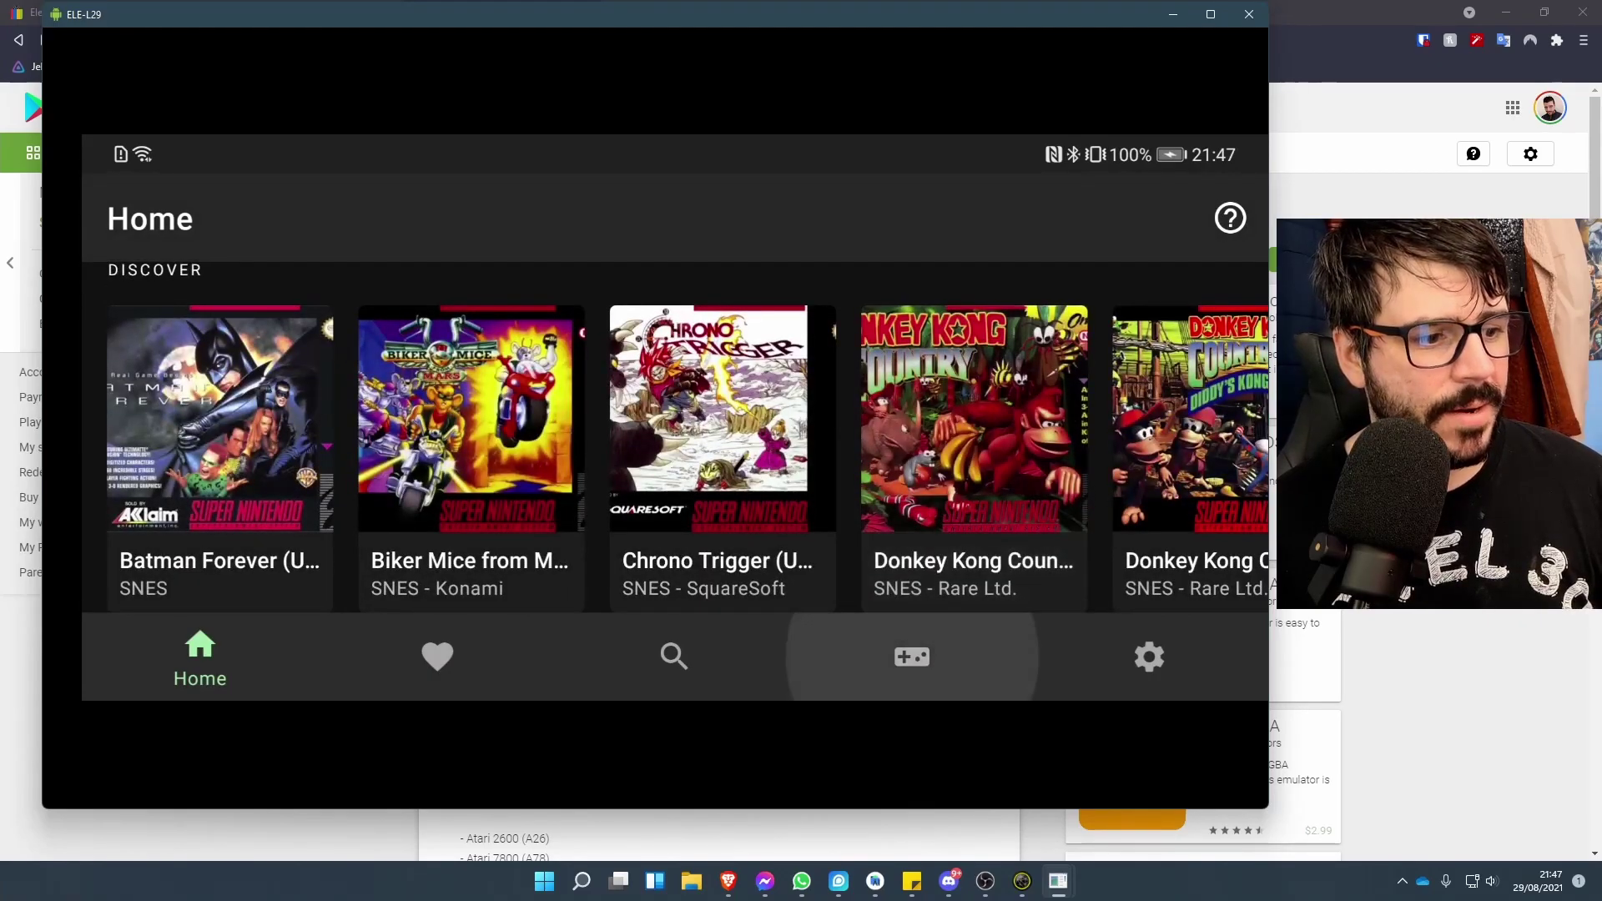
left_click(912, 657)
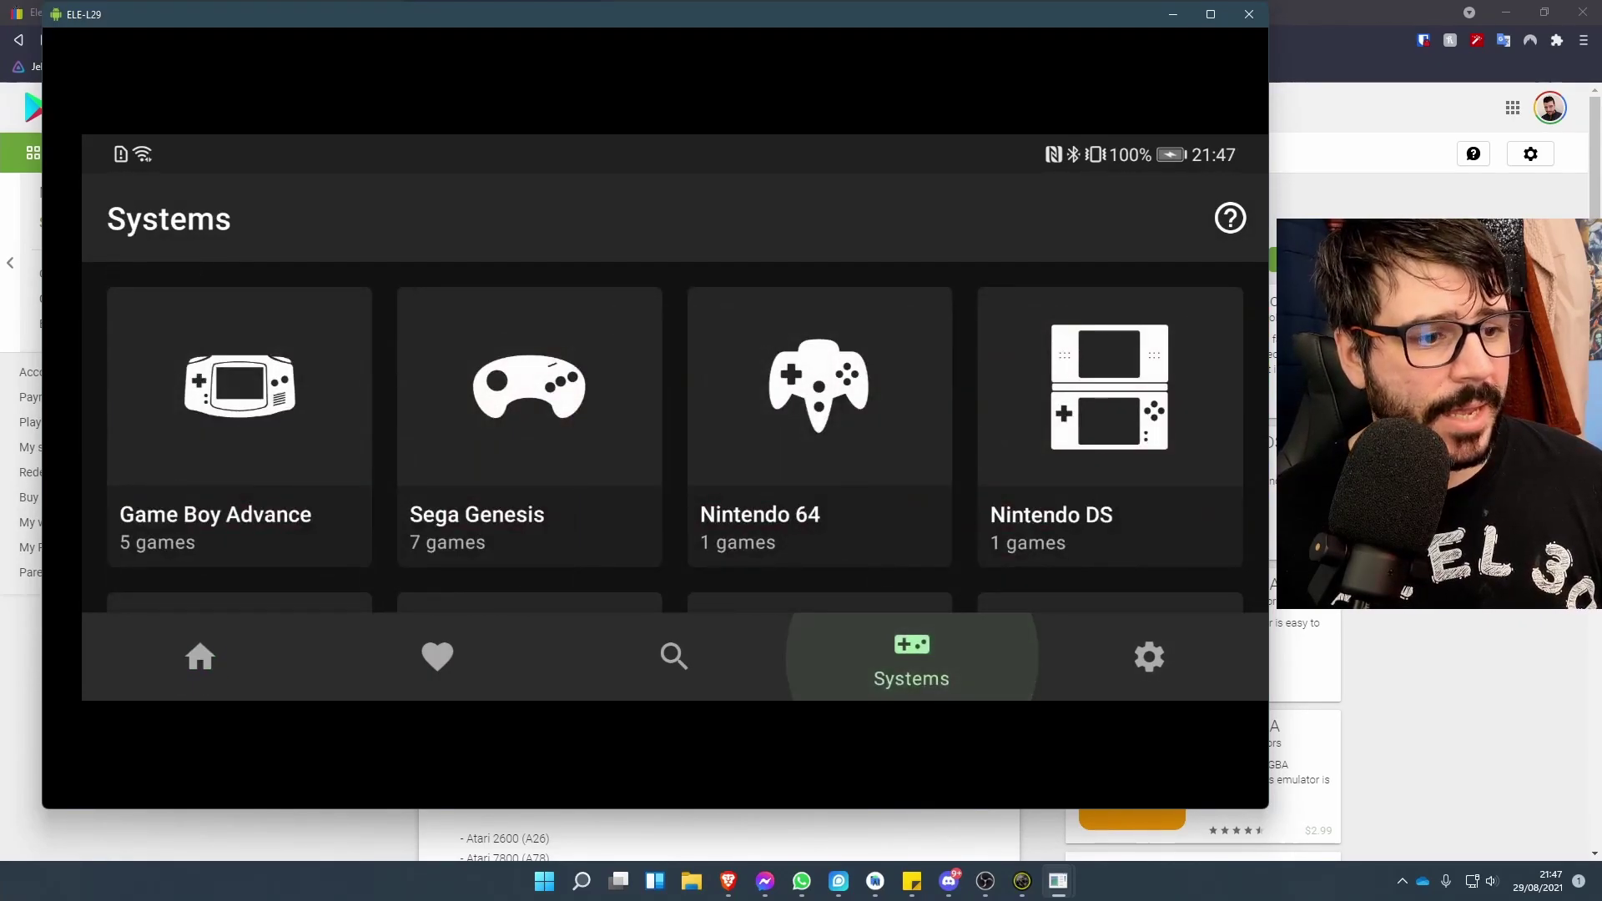
- Look through all the consoles in the Systems overview, from Game Boy Advance to Super Nintendo
key("Up")
key("Left")
key("Left")
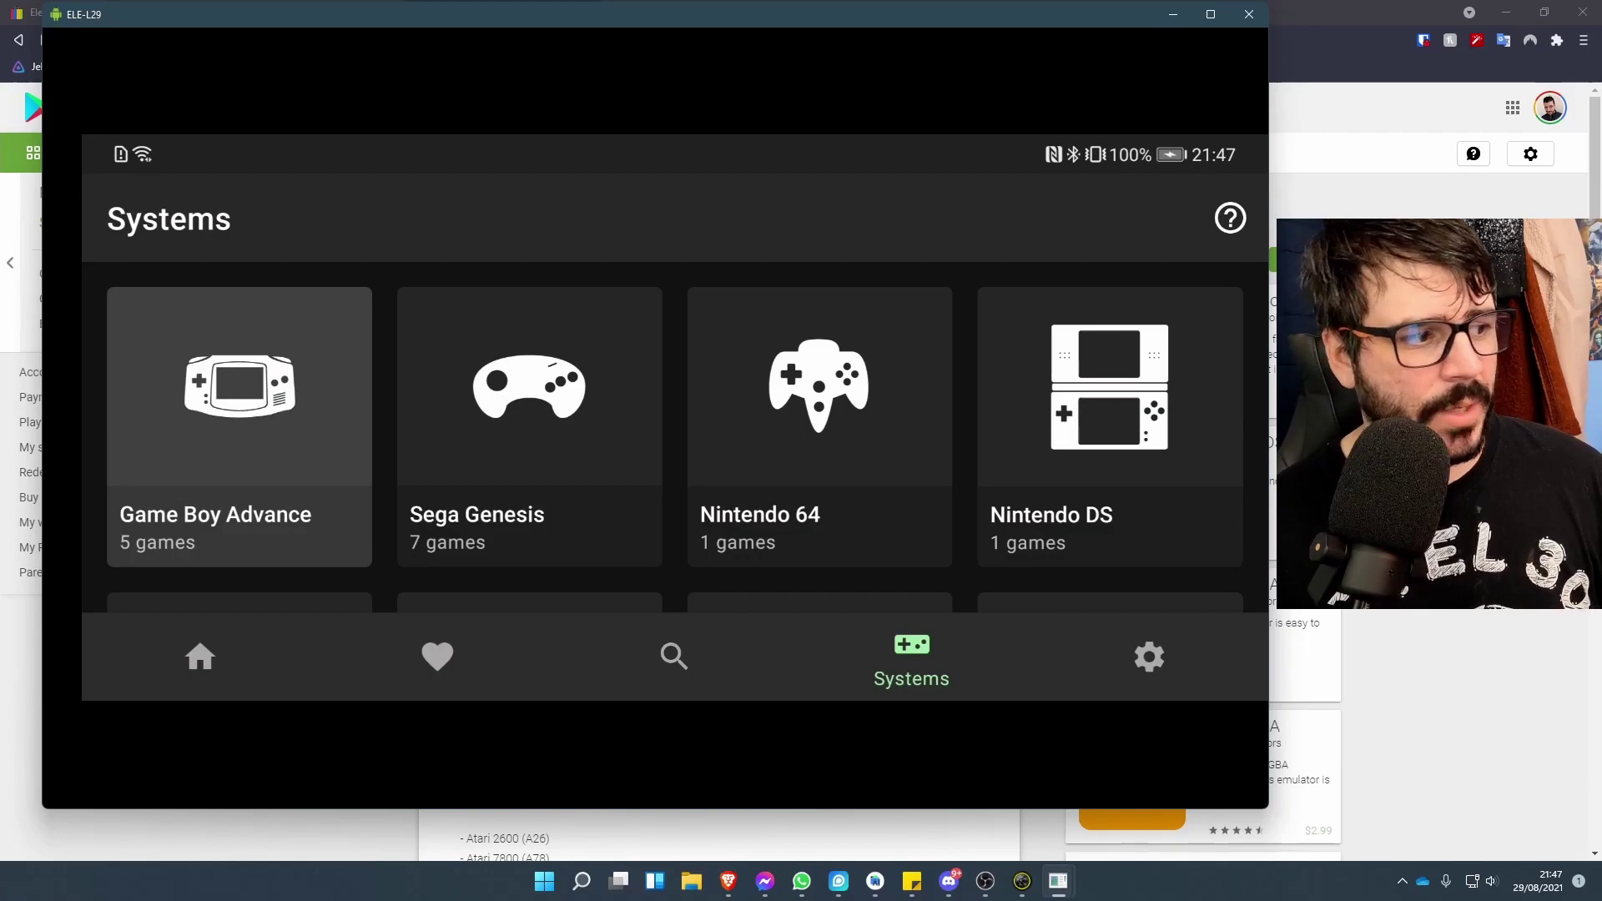
key("Down")
key("Up")
key("Right")
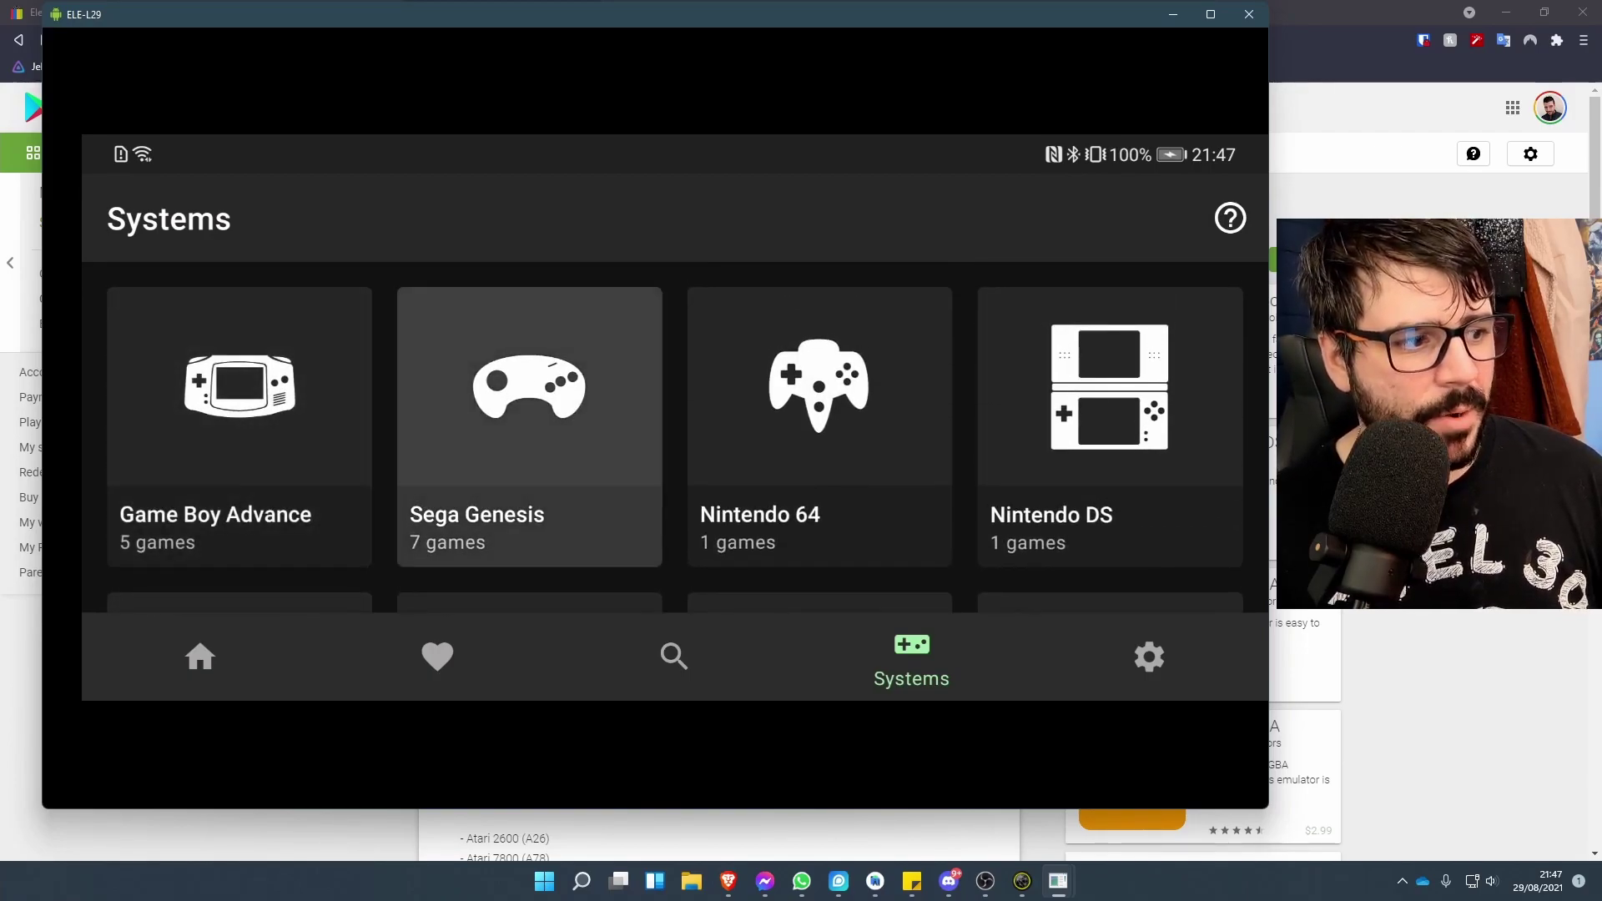
key("Right")
key("Right")
key("Down")
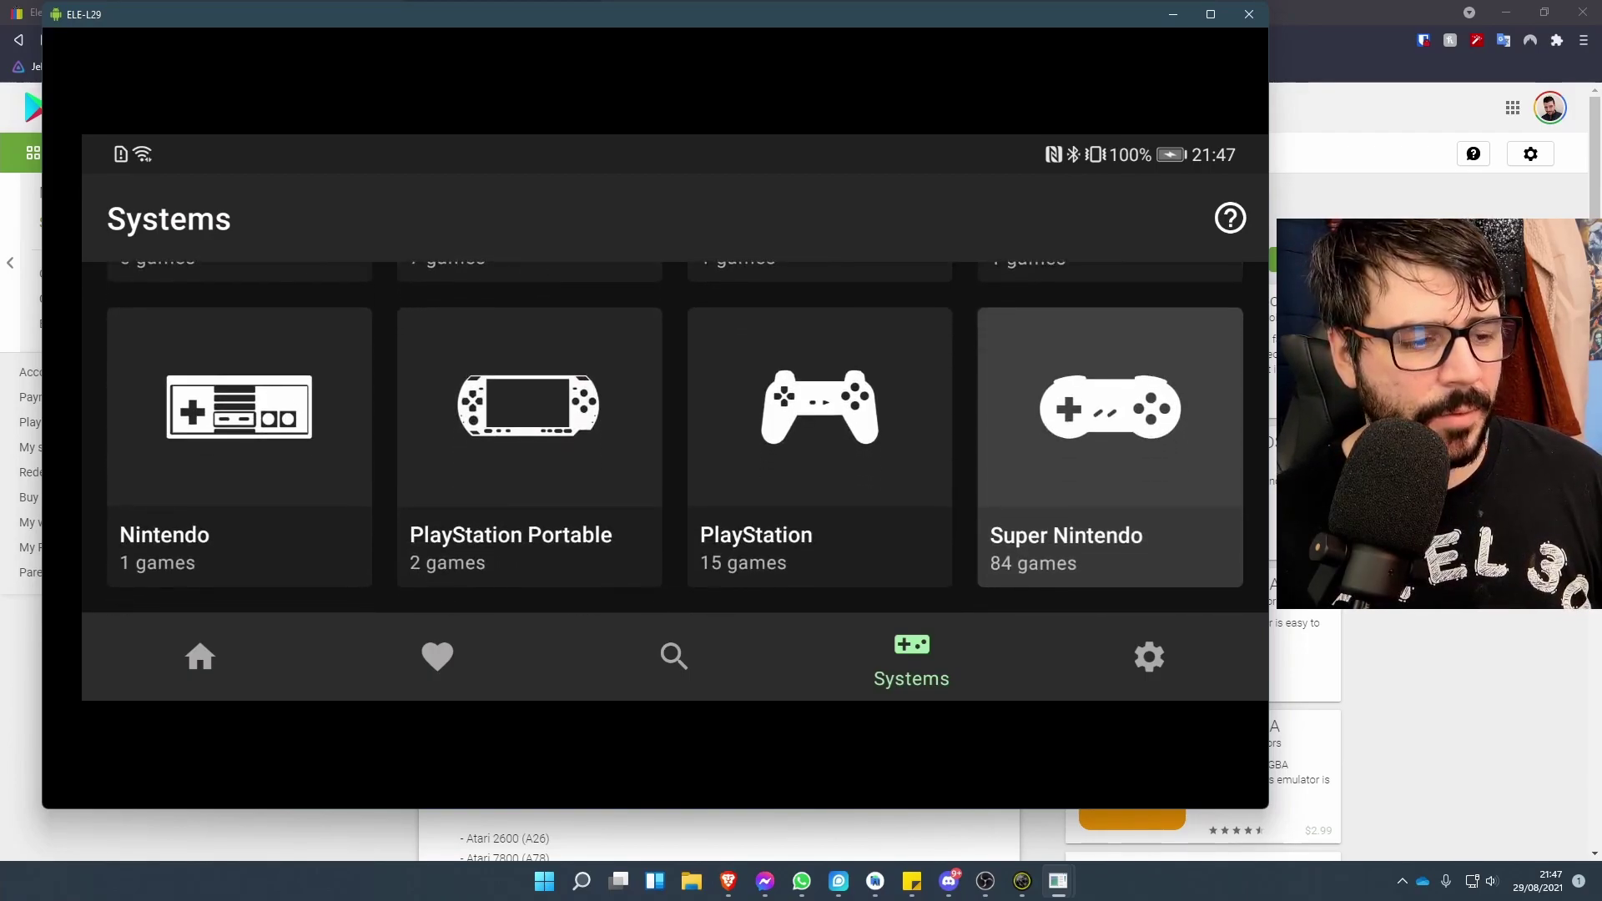
key("Left")
key("Left")
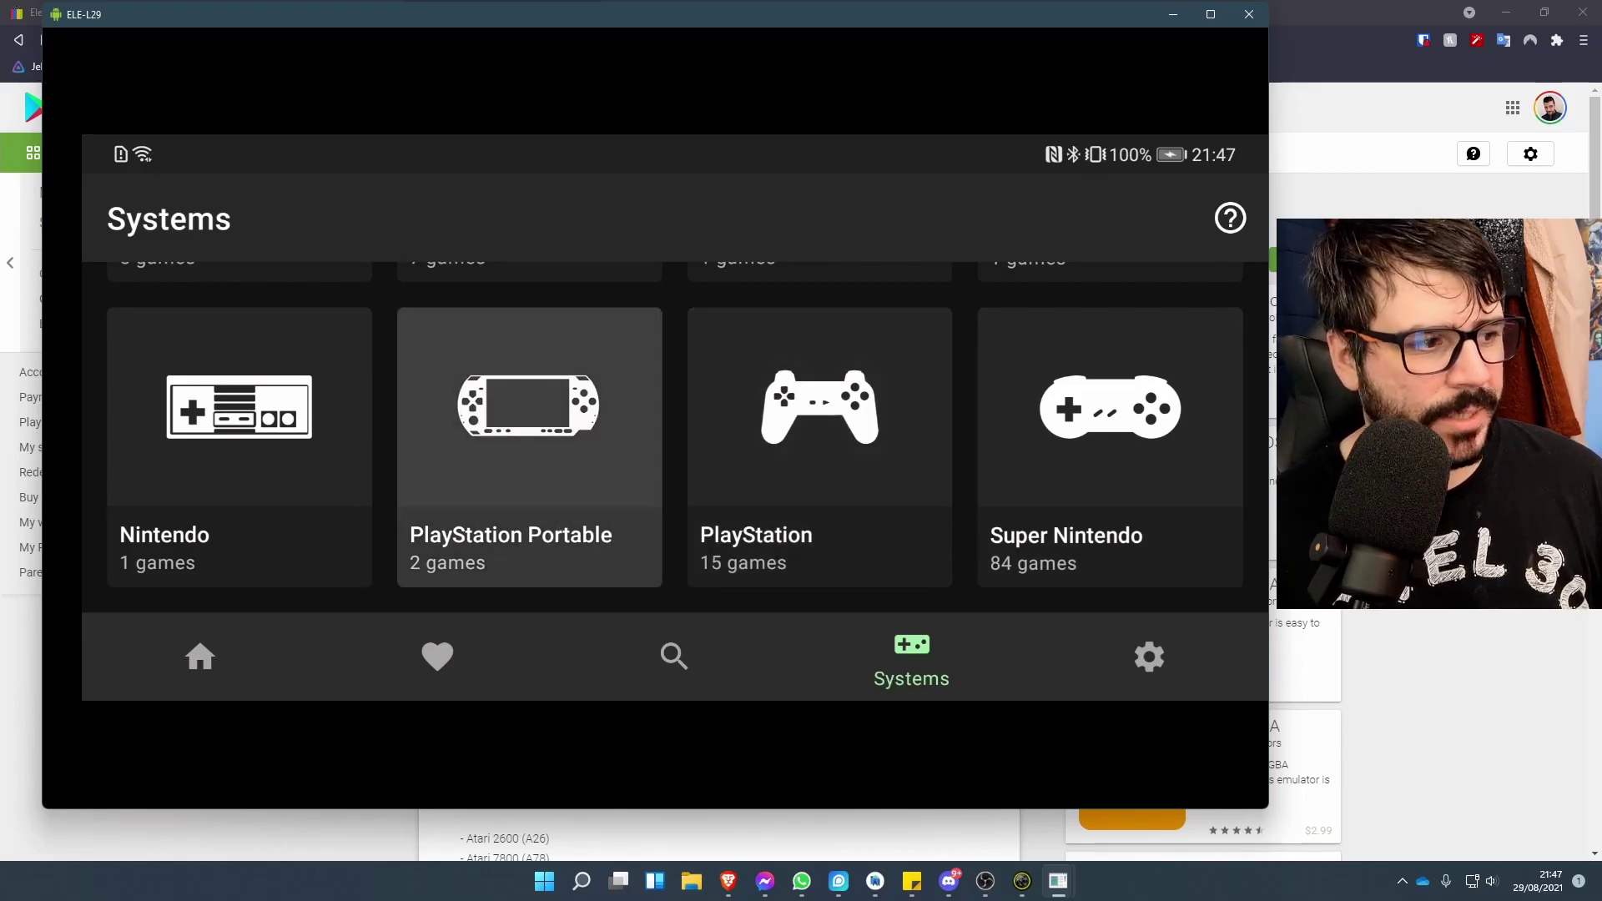
key("Left")
key("Down")
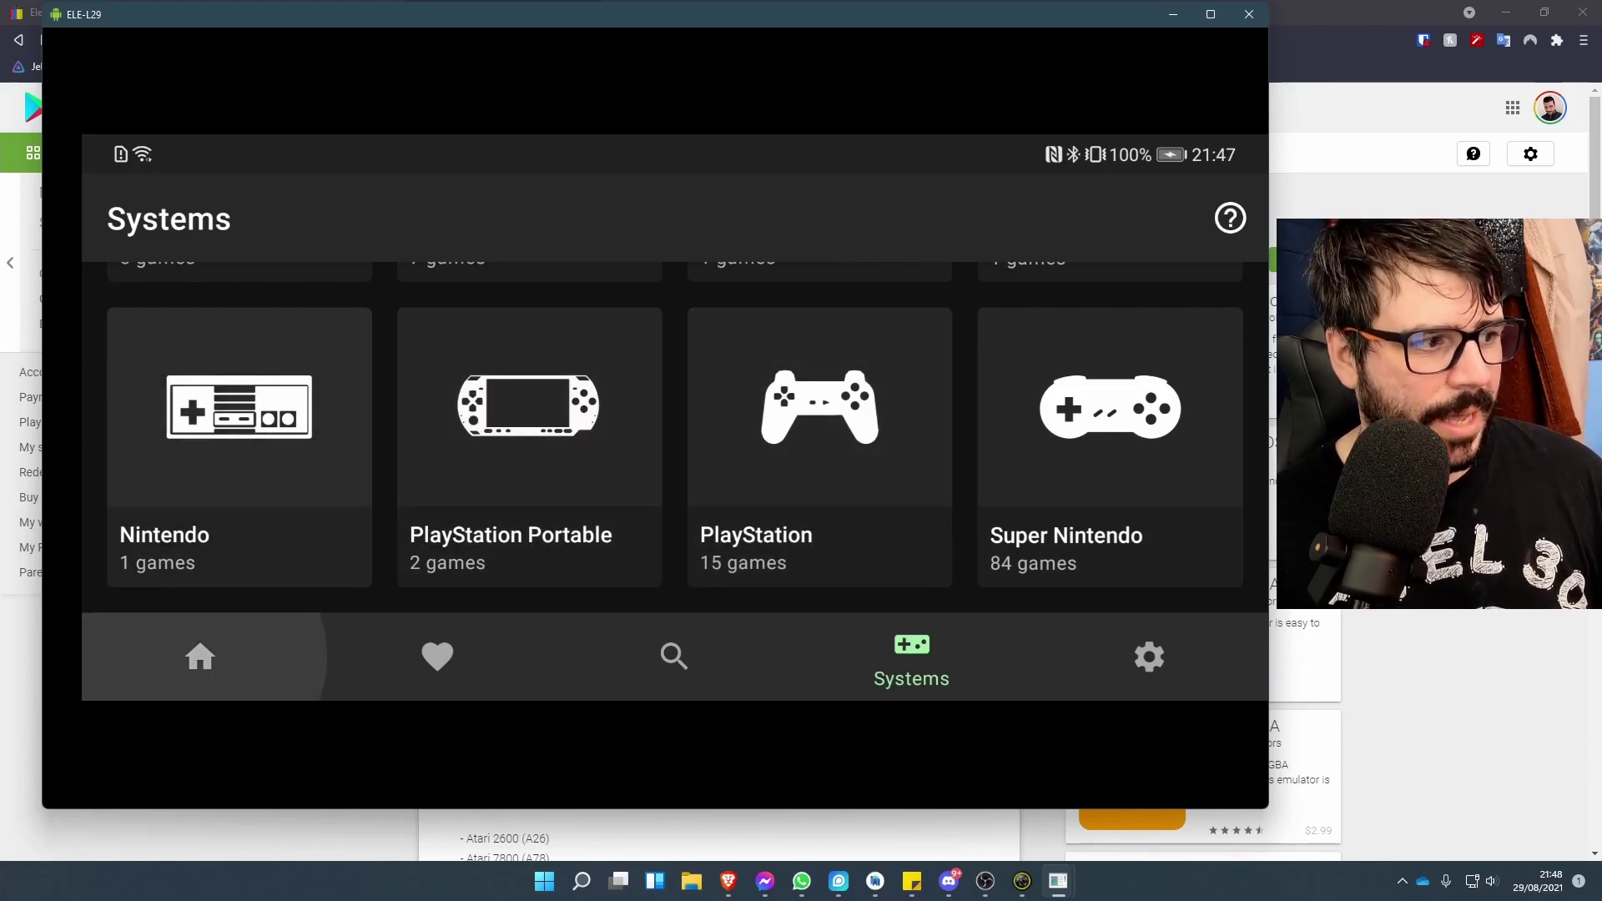
- Open the Game Boy Advance games and launch Pokemon - FireRed Version (USA, Europe) (Rev 1)
key("Up")
key("Up")
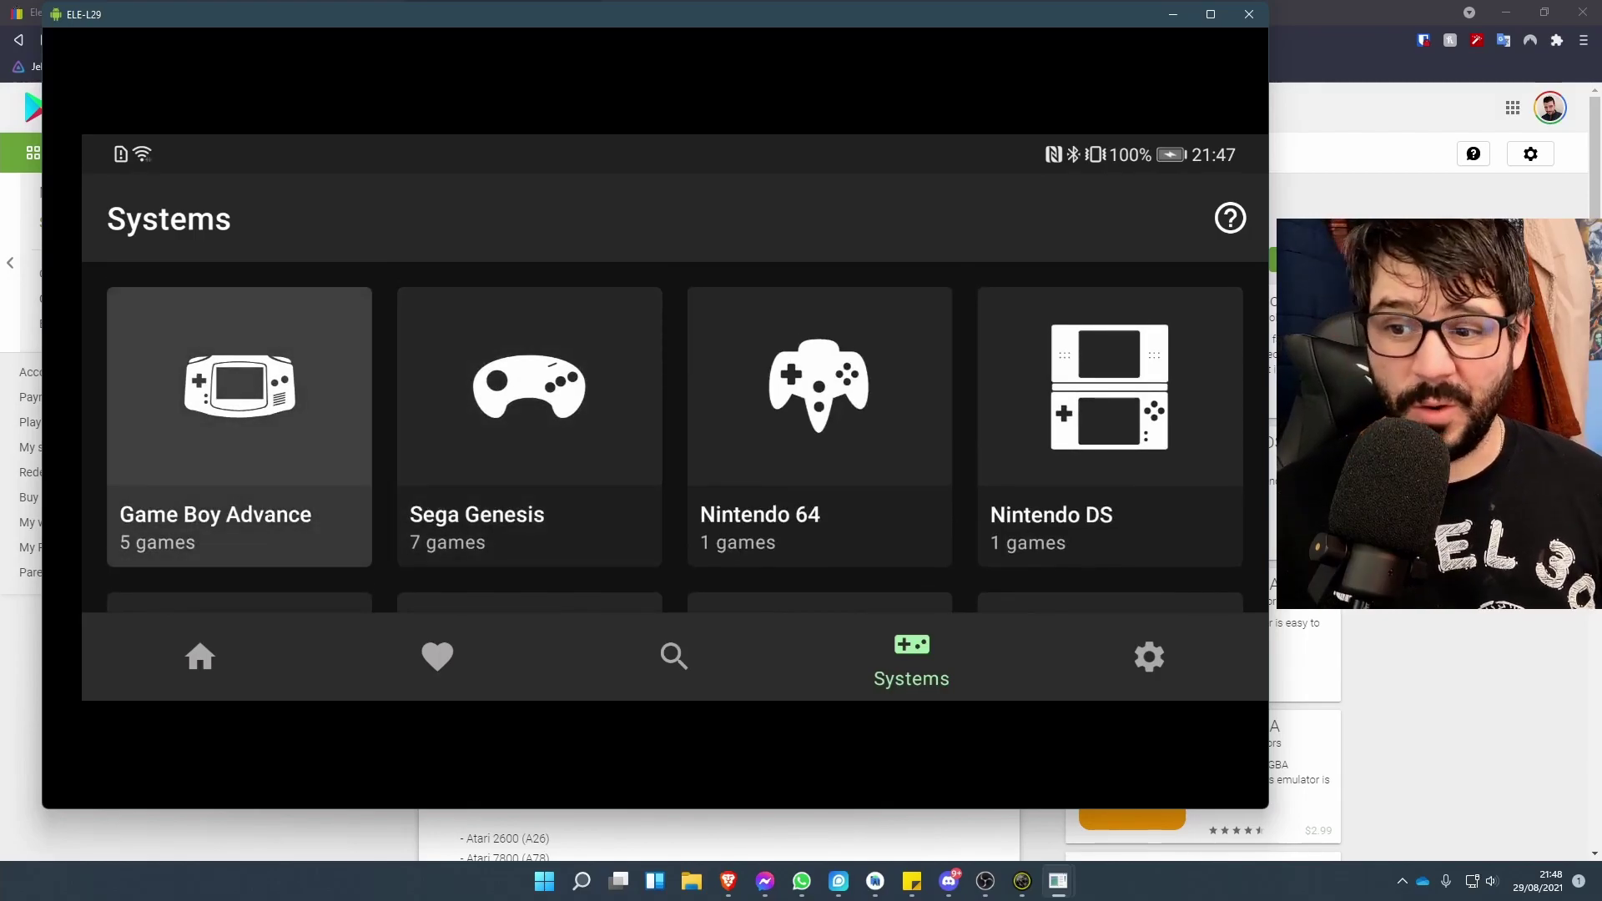
key("Return")
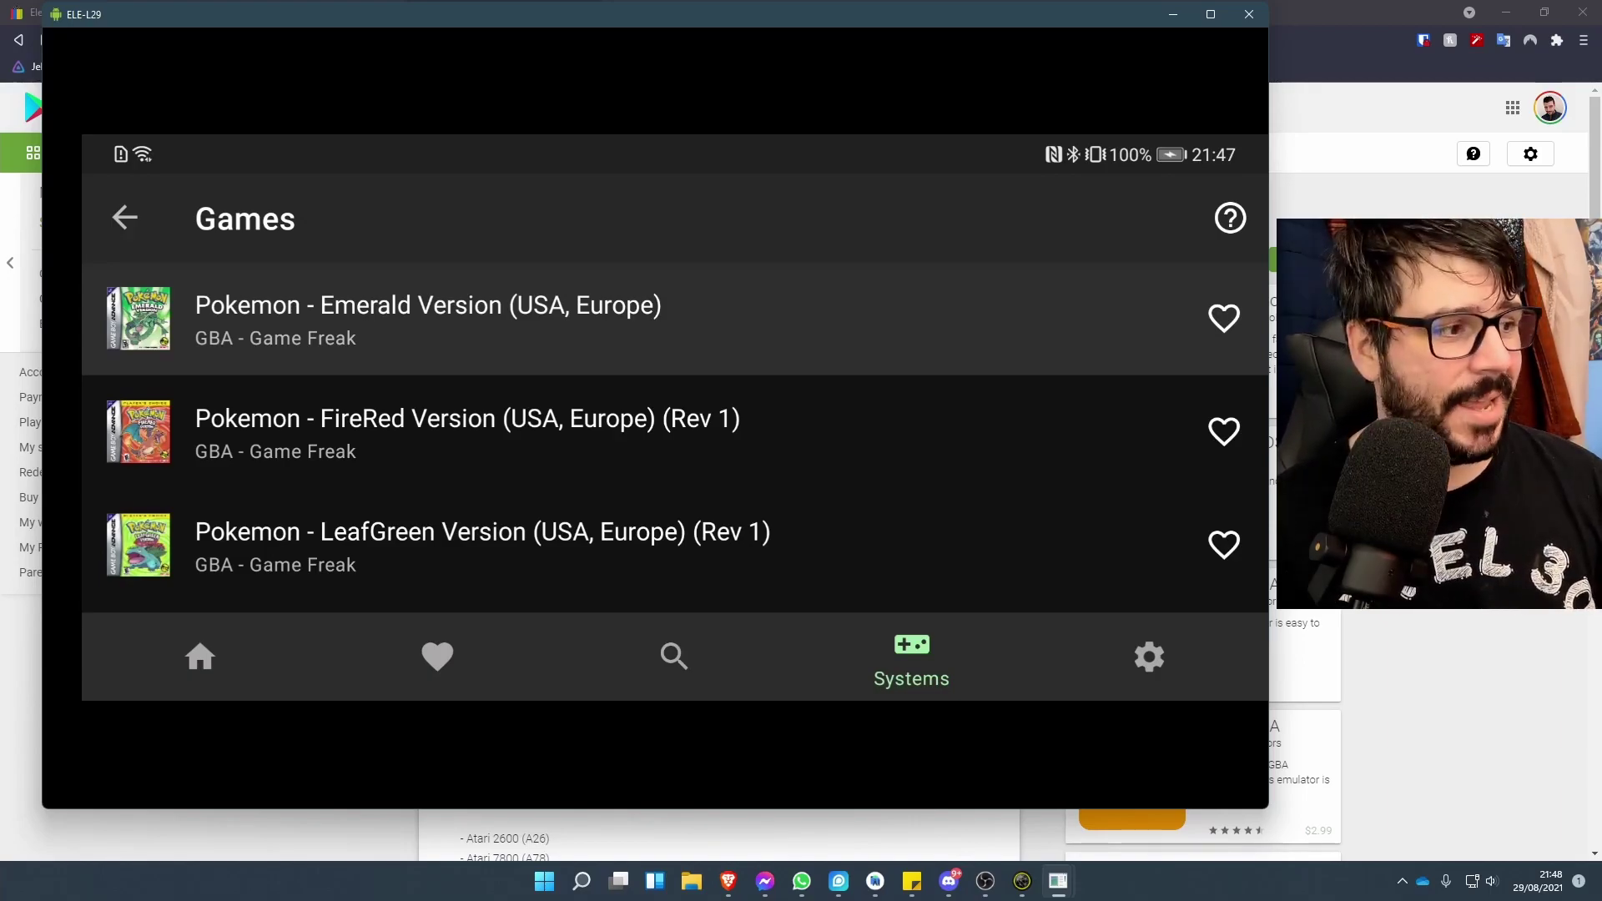
key("Down")
key("Down")
key("Up")
key("Return")
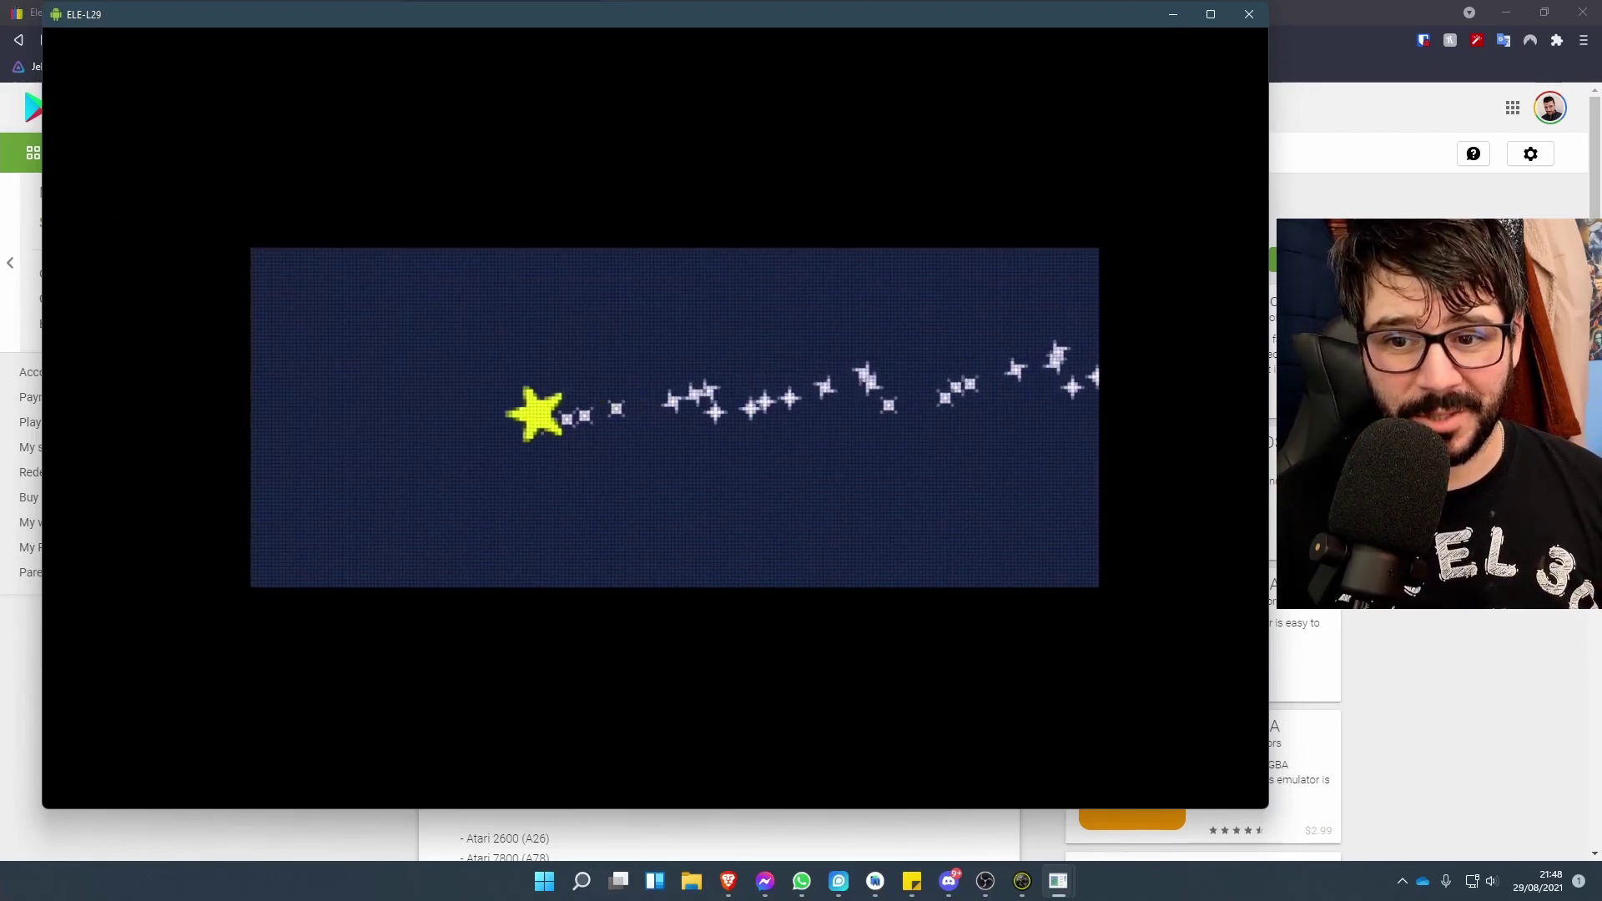
- Bring up the in-game menu, look over its options and quit Pokemon FireRed
key("Escape")
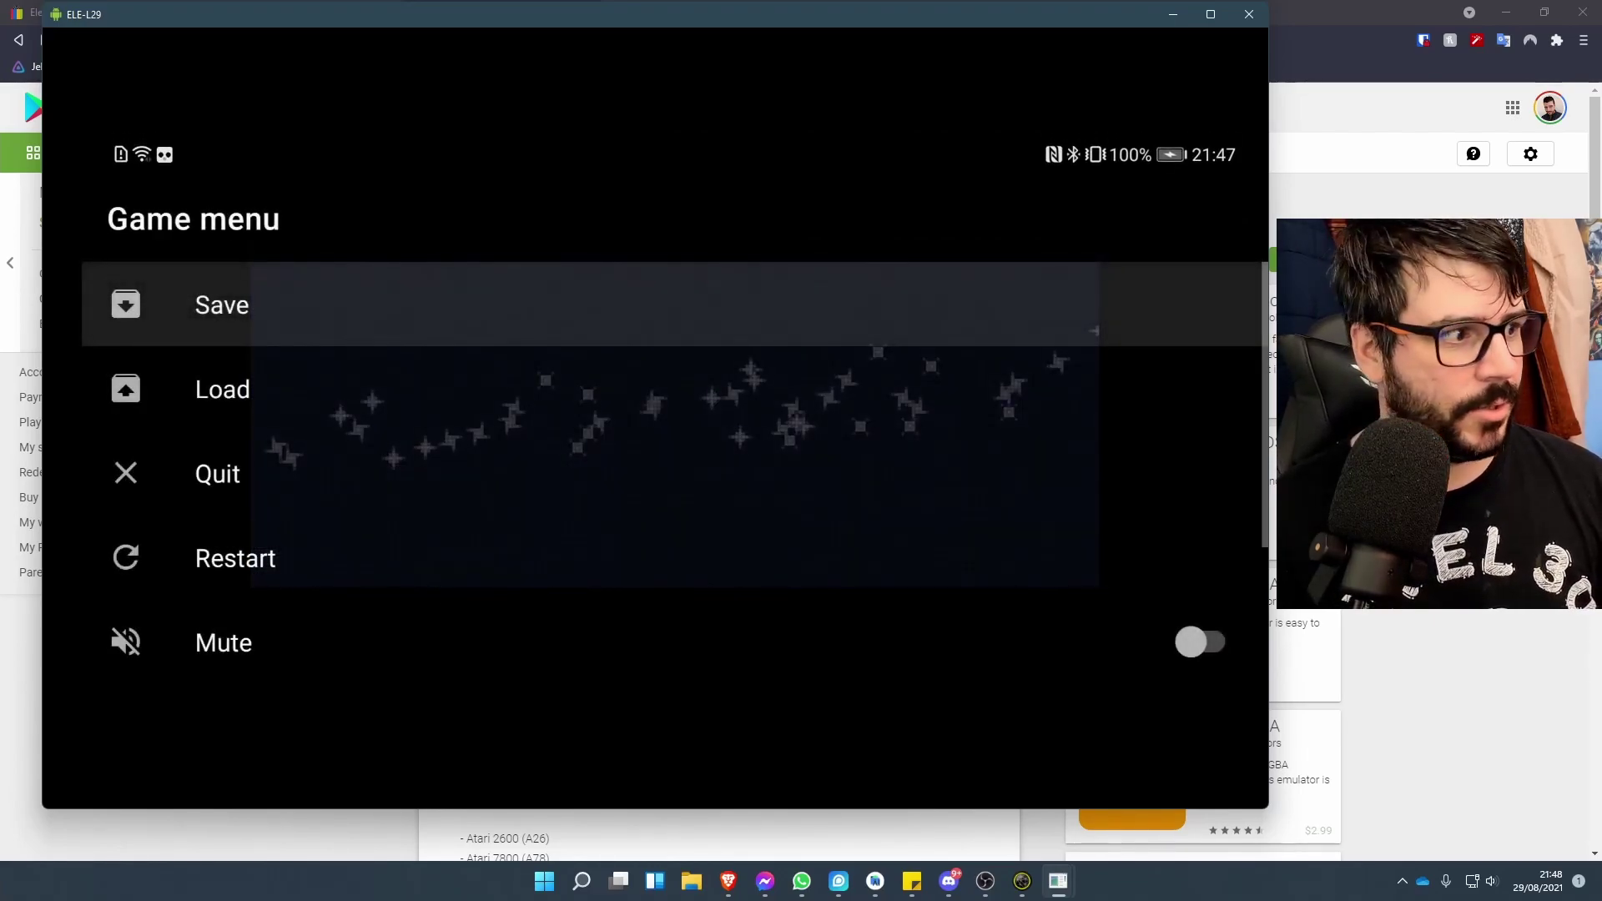
key("Up")
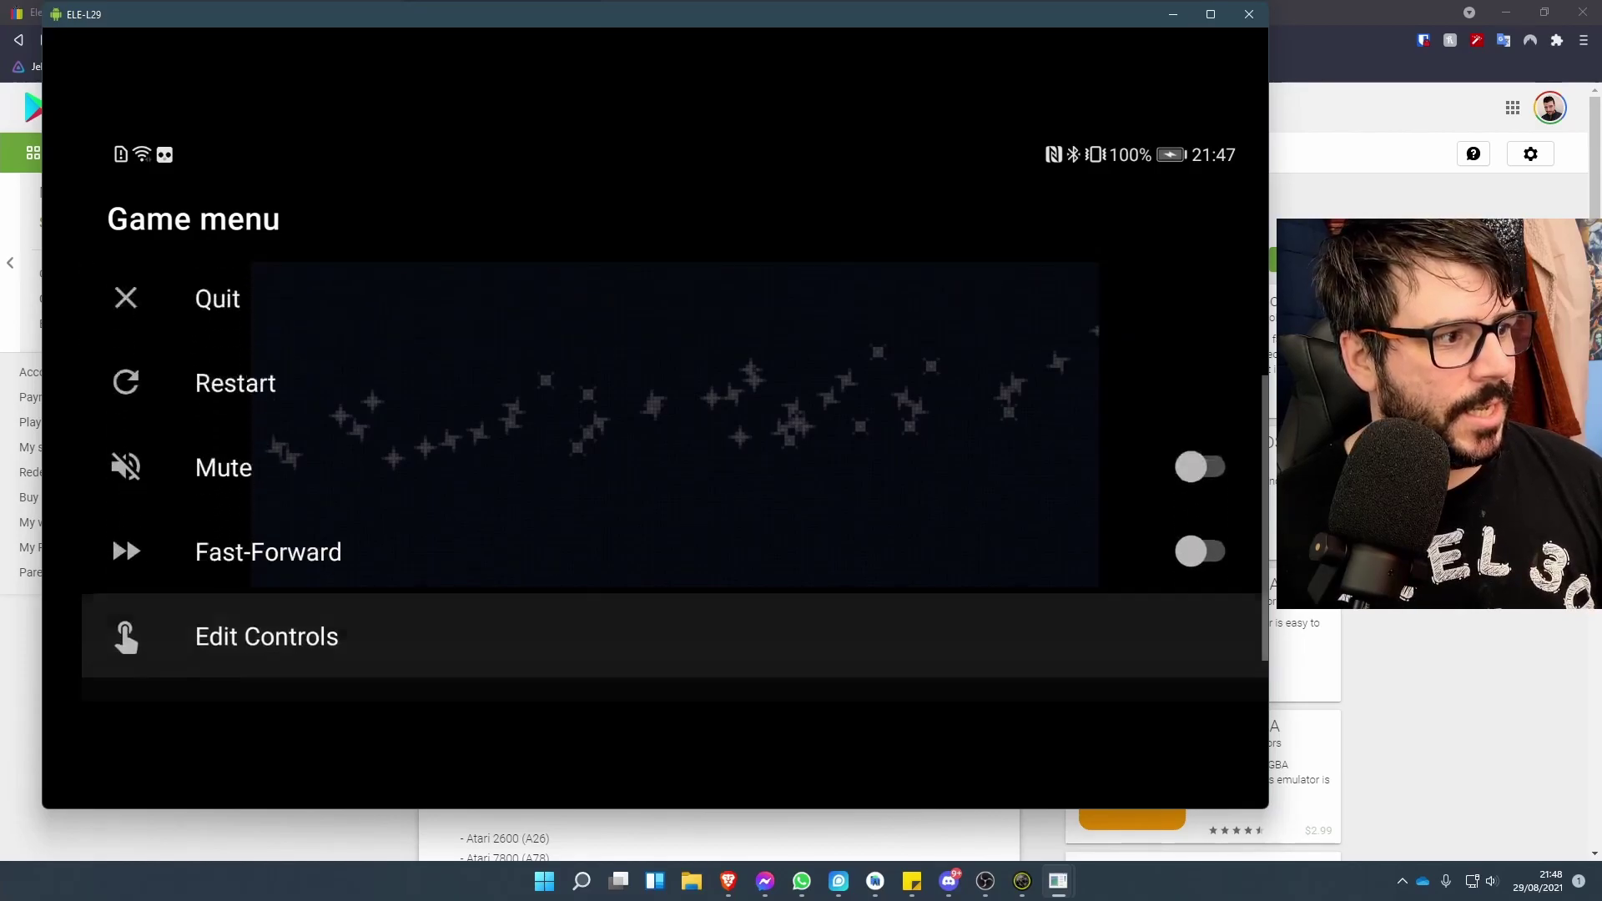
key("Up")
key("Up")
key("Up")
key("Up")
key("Return")
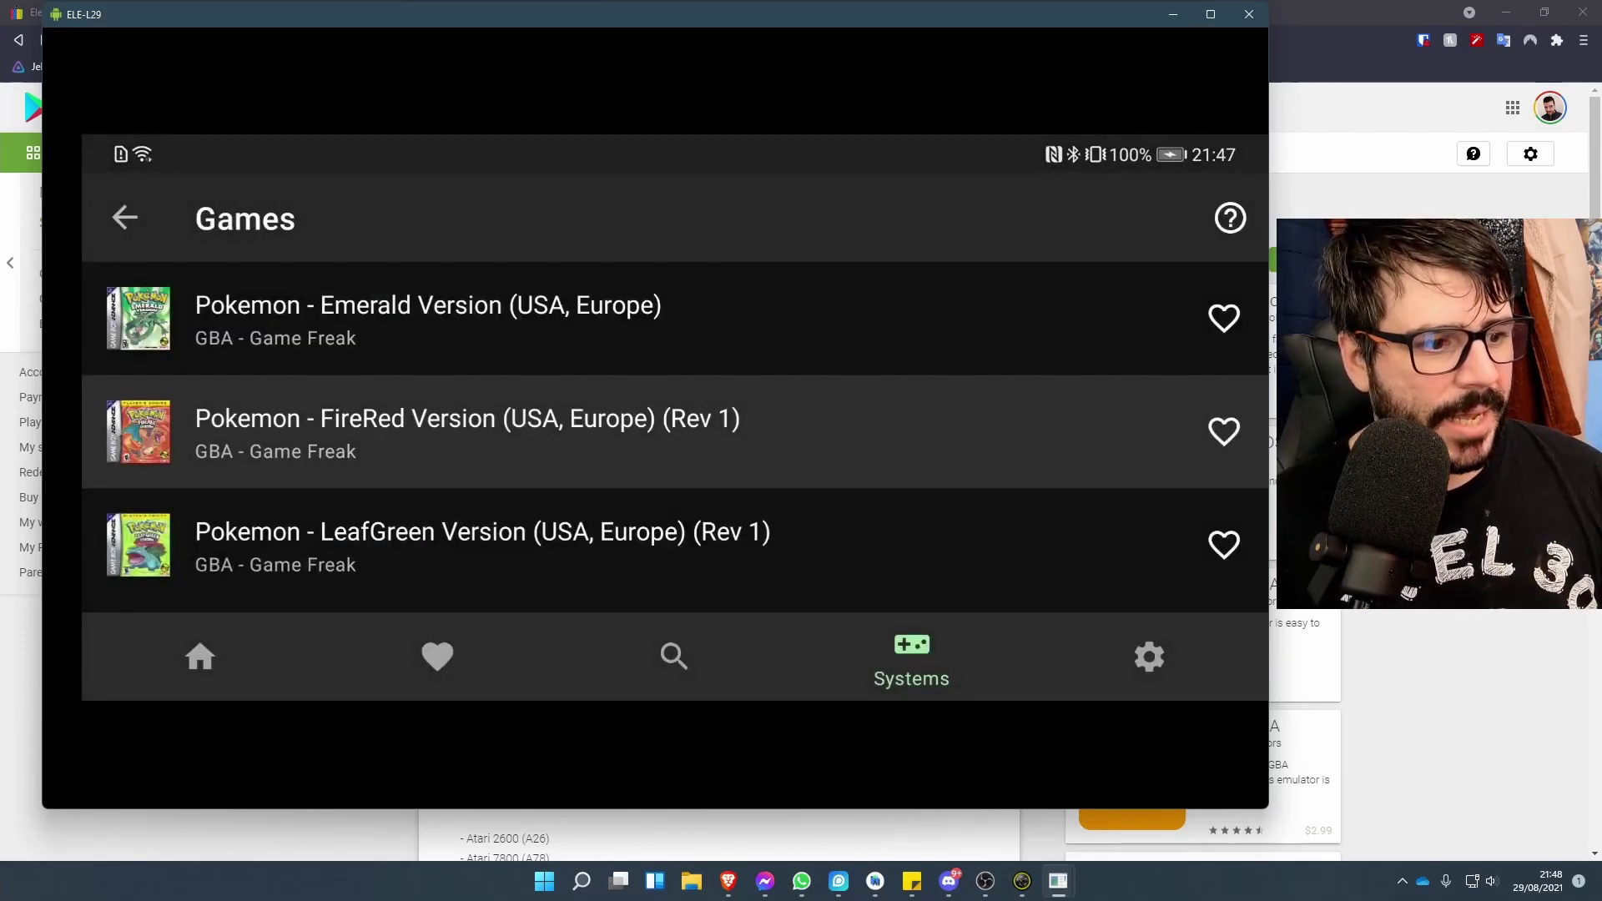
- Return to the Systems overview and open the Sega Genesis games
key("Escape")
key("Right")
key("Return")
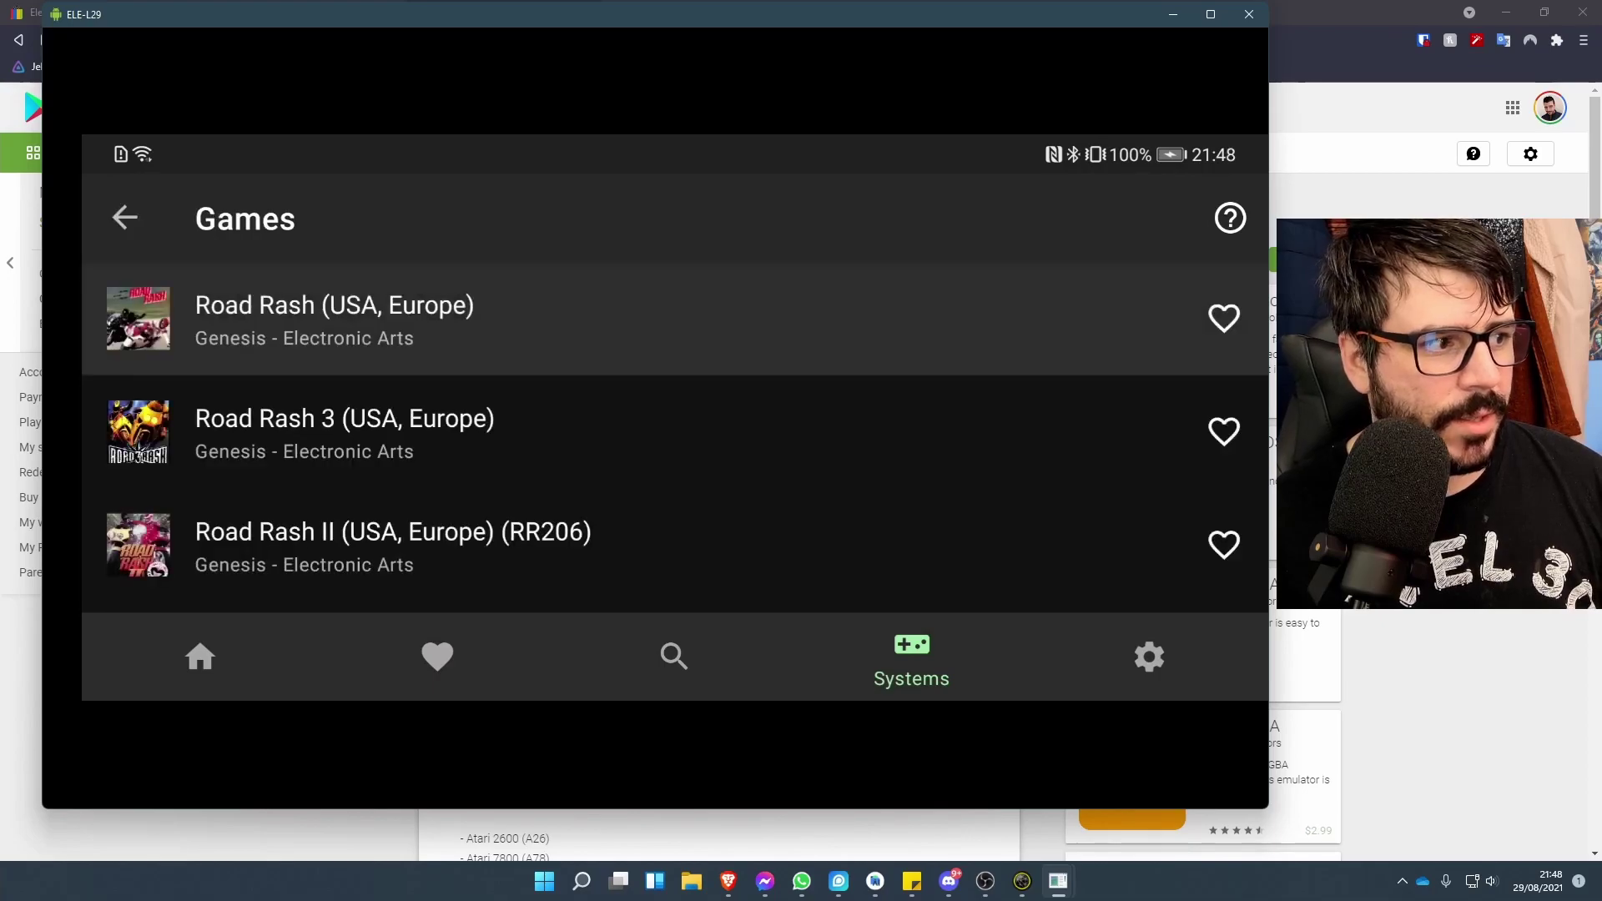
- Find Sonic The Hedgehog (USA, Europe) among the Genesis games and launch it
key("Down")
key("Down")
key("Down")
key("Down")
key("Down")
key("Up")
key("Up")
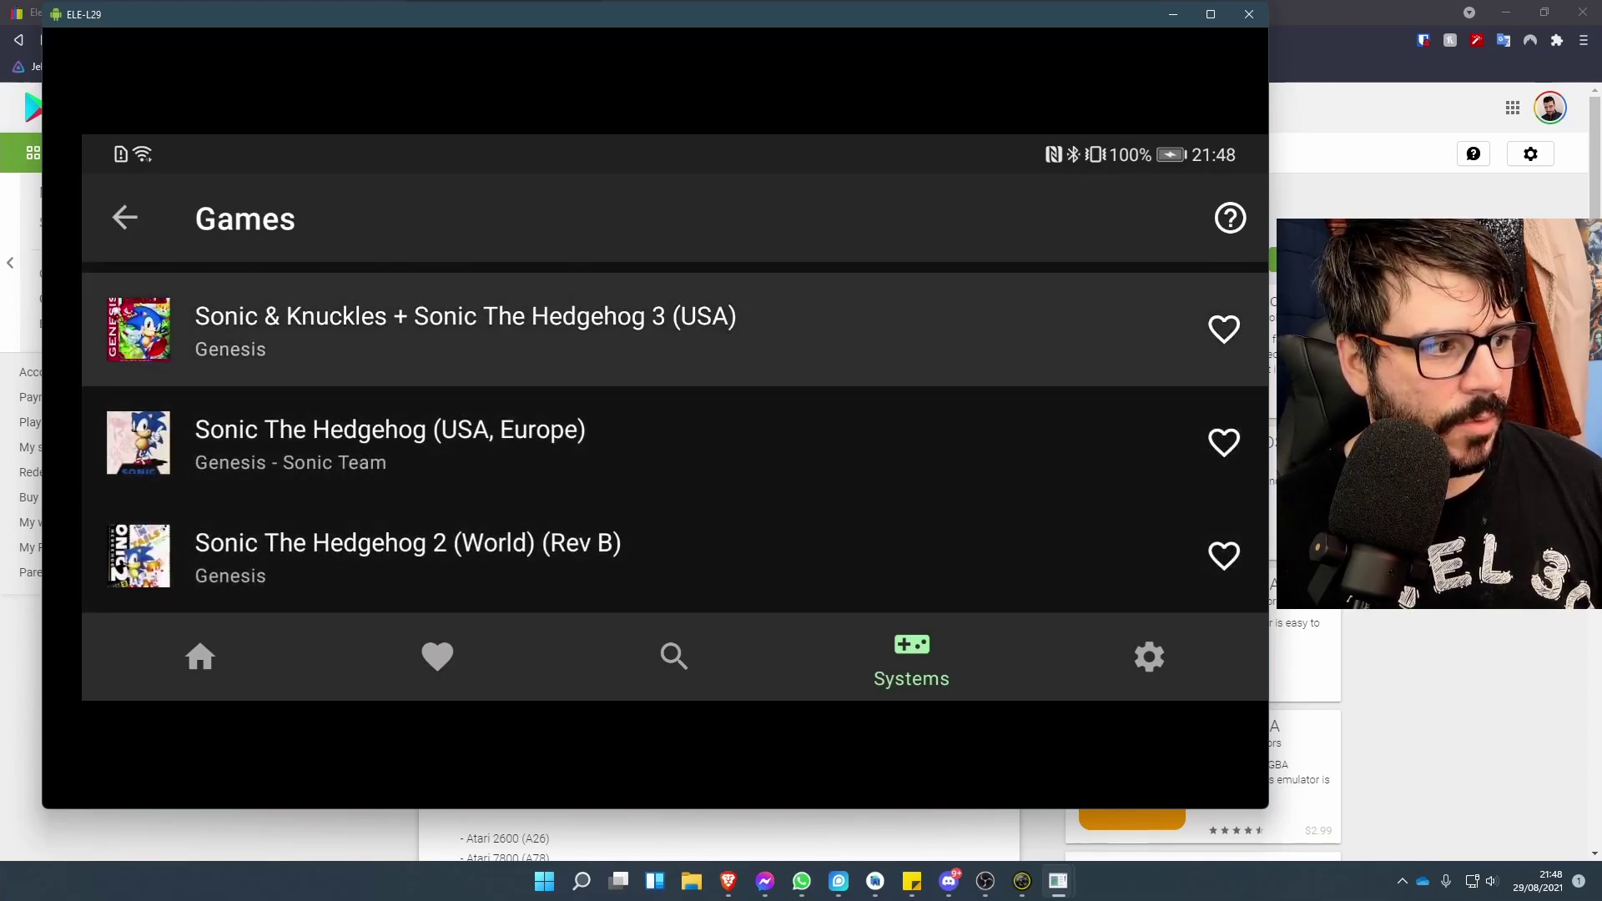
key("Down")
key("Return")
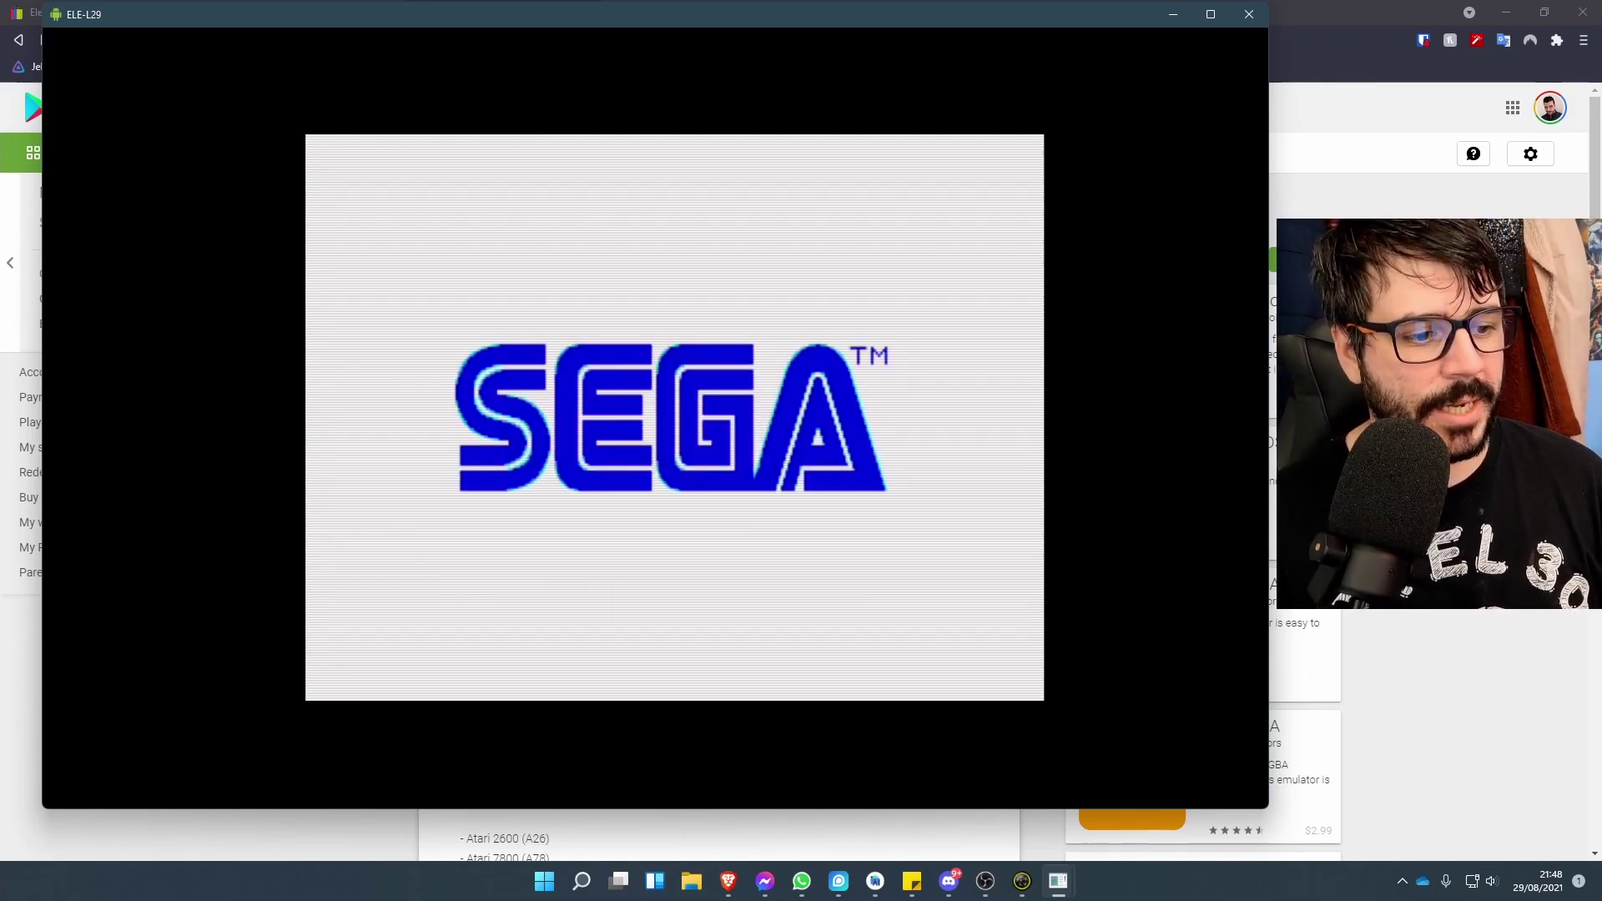
- Bring up the in-game menu and quit Sonic The Hedgehog
key("Escape")
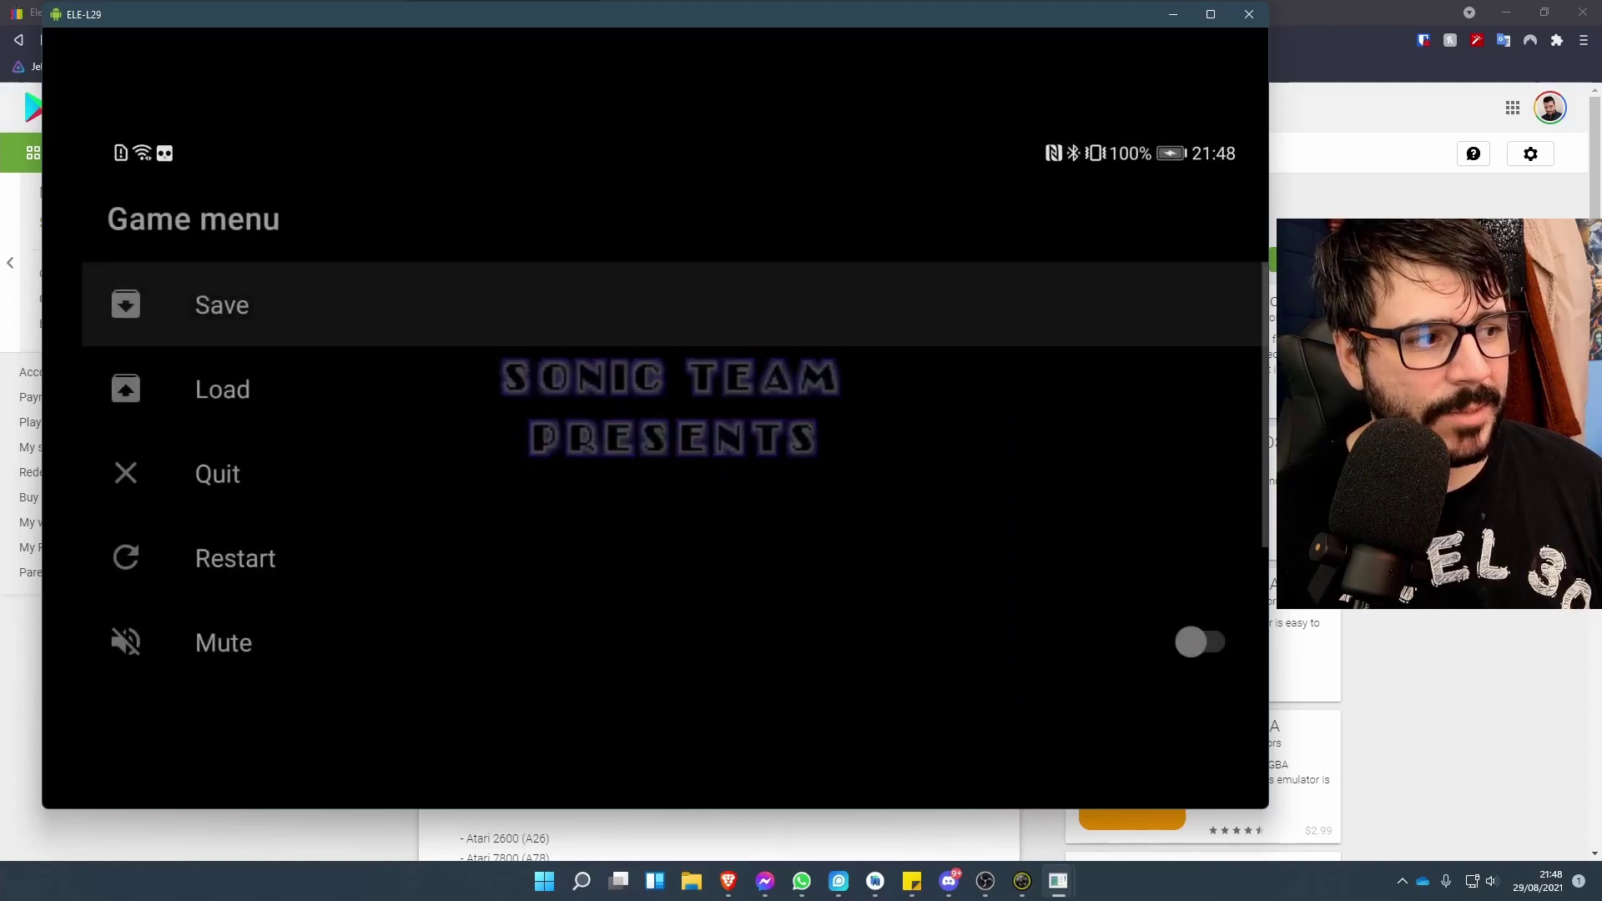
key("Down")
key("Down")
key("Return")
- Open the Nintendo 64 games and launch Mario Kart 64 (USA)
key("Right")
key("Right")
key("Return")
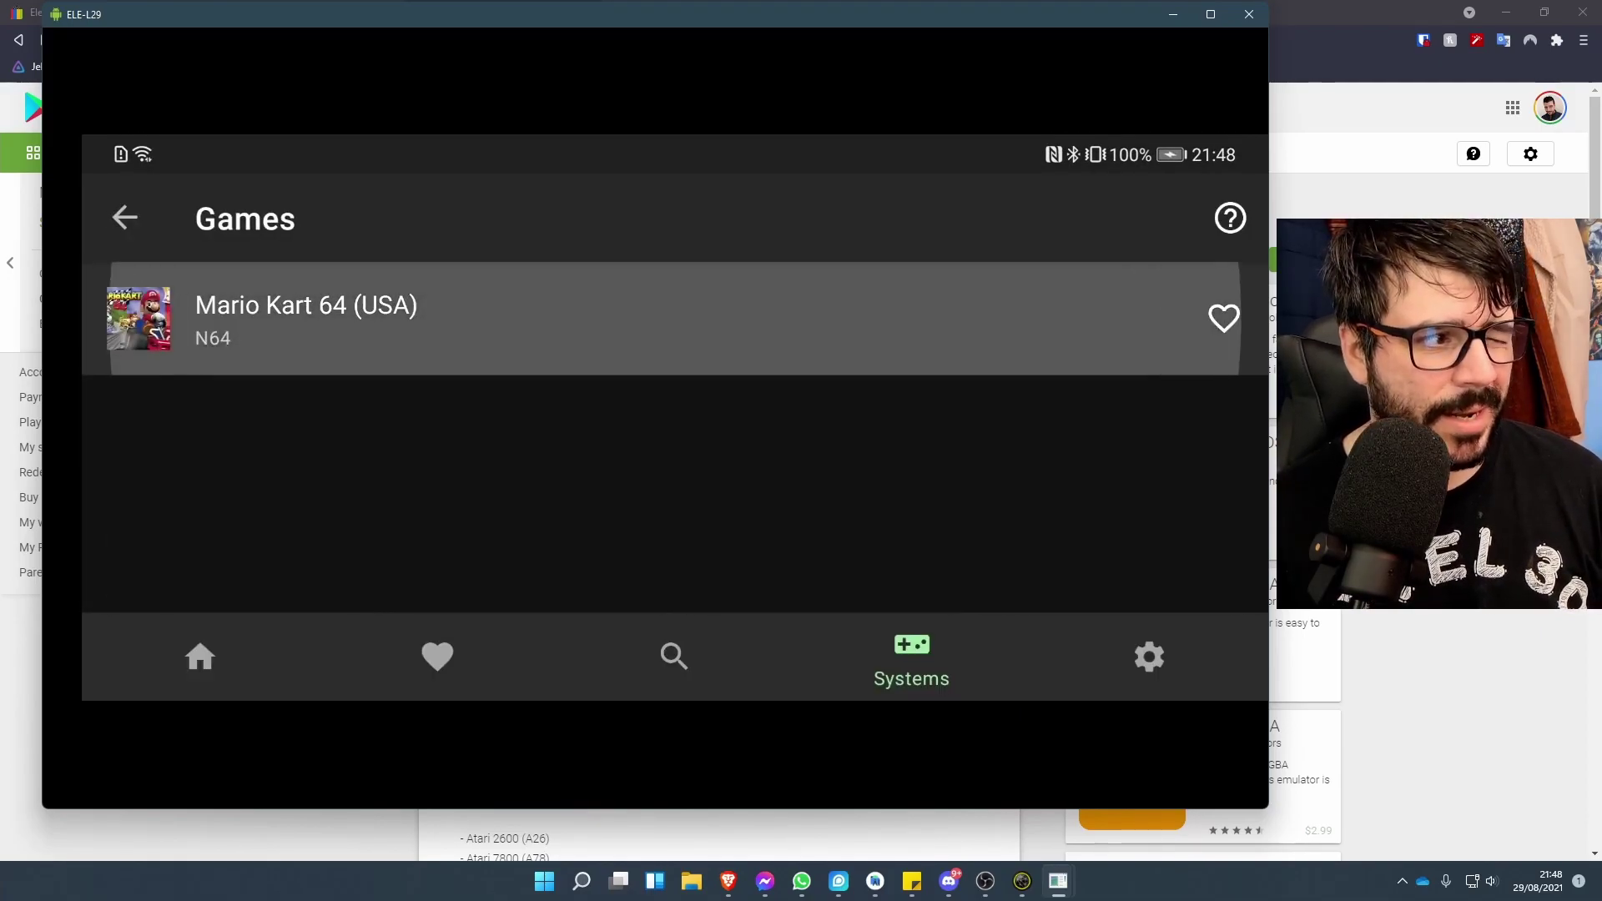
key("Return")
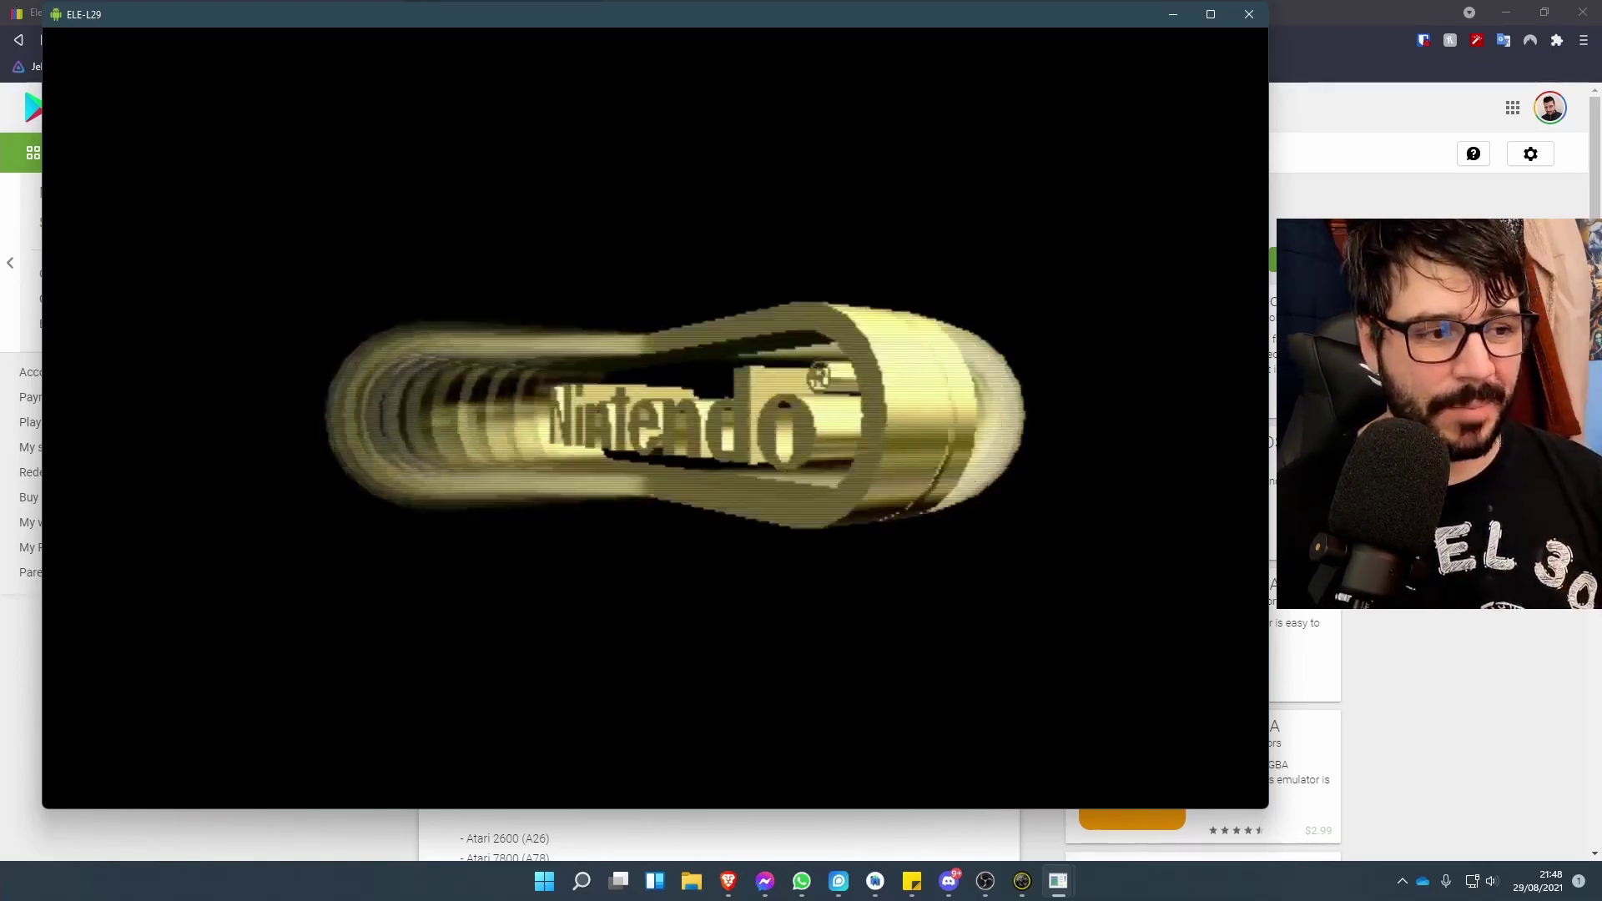
- Bring up the in-game menu and quit Mario Kart 64
key("Escape")
key("Down")
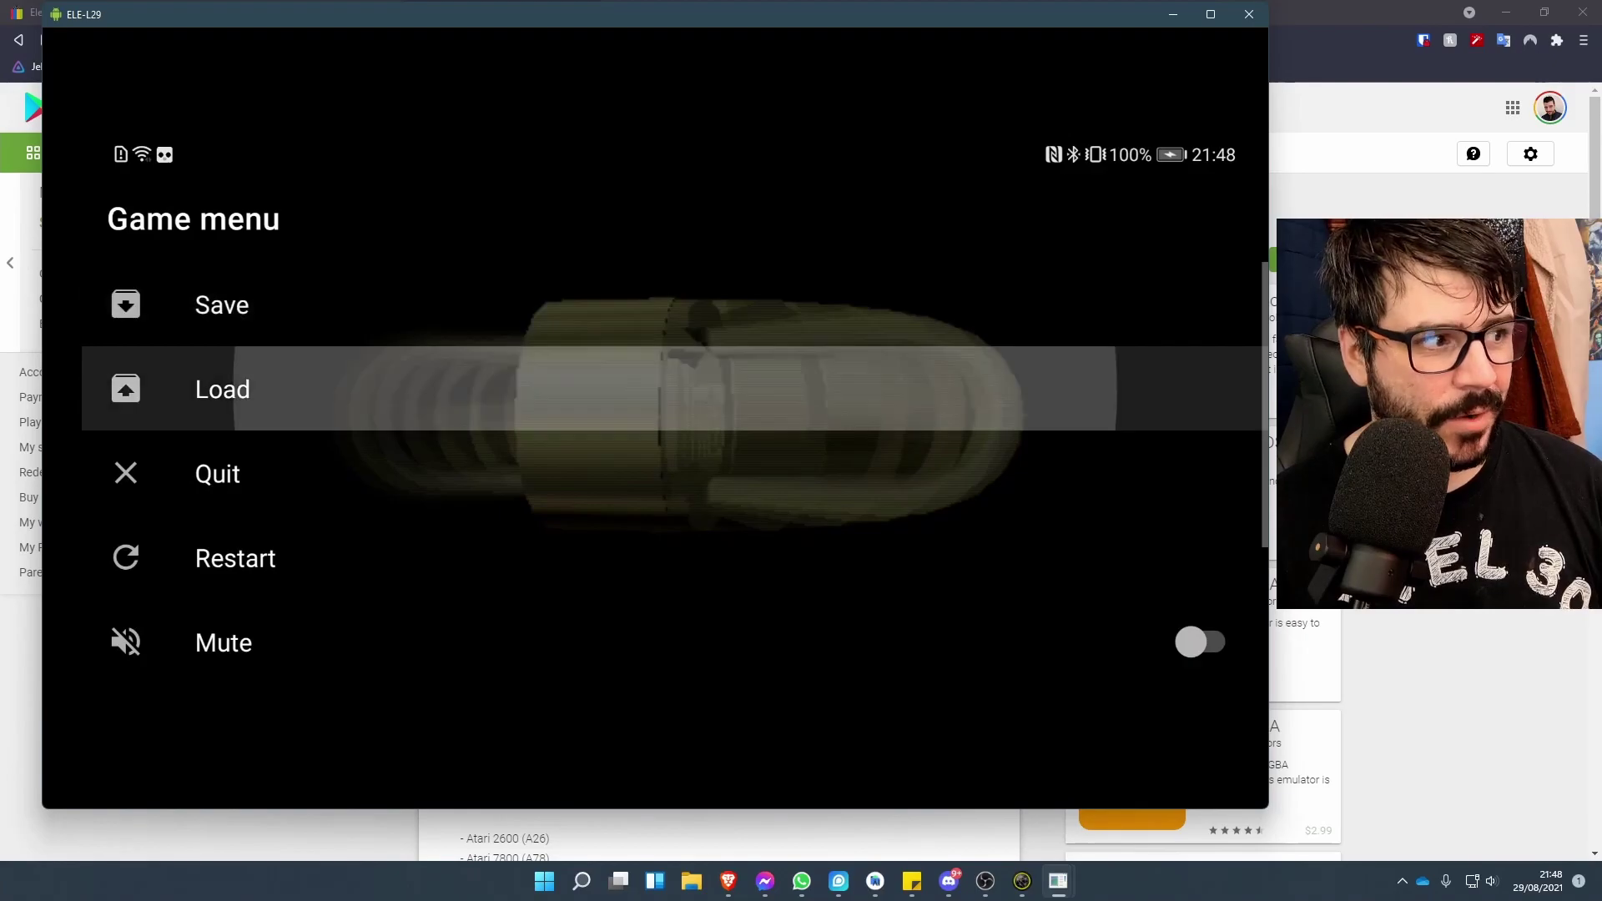
key("Return")
key("Escape")
key("Down")
key("Down")
key("Down")
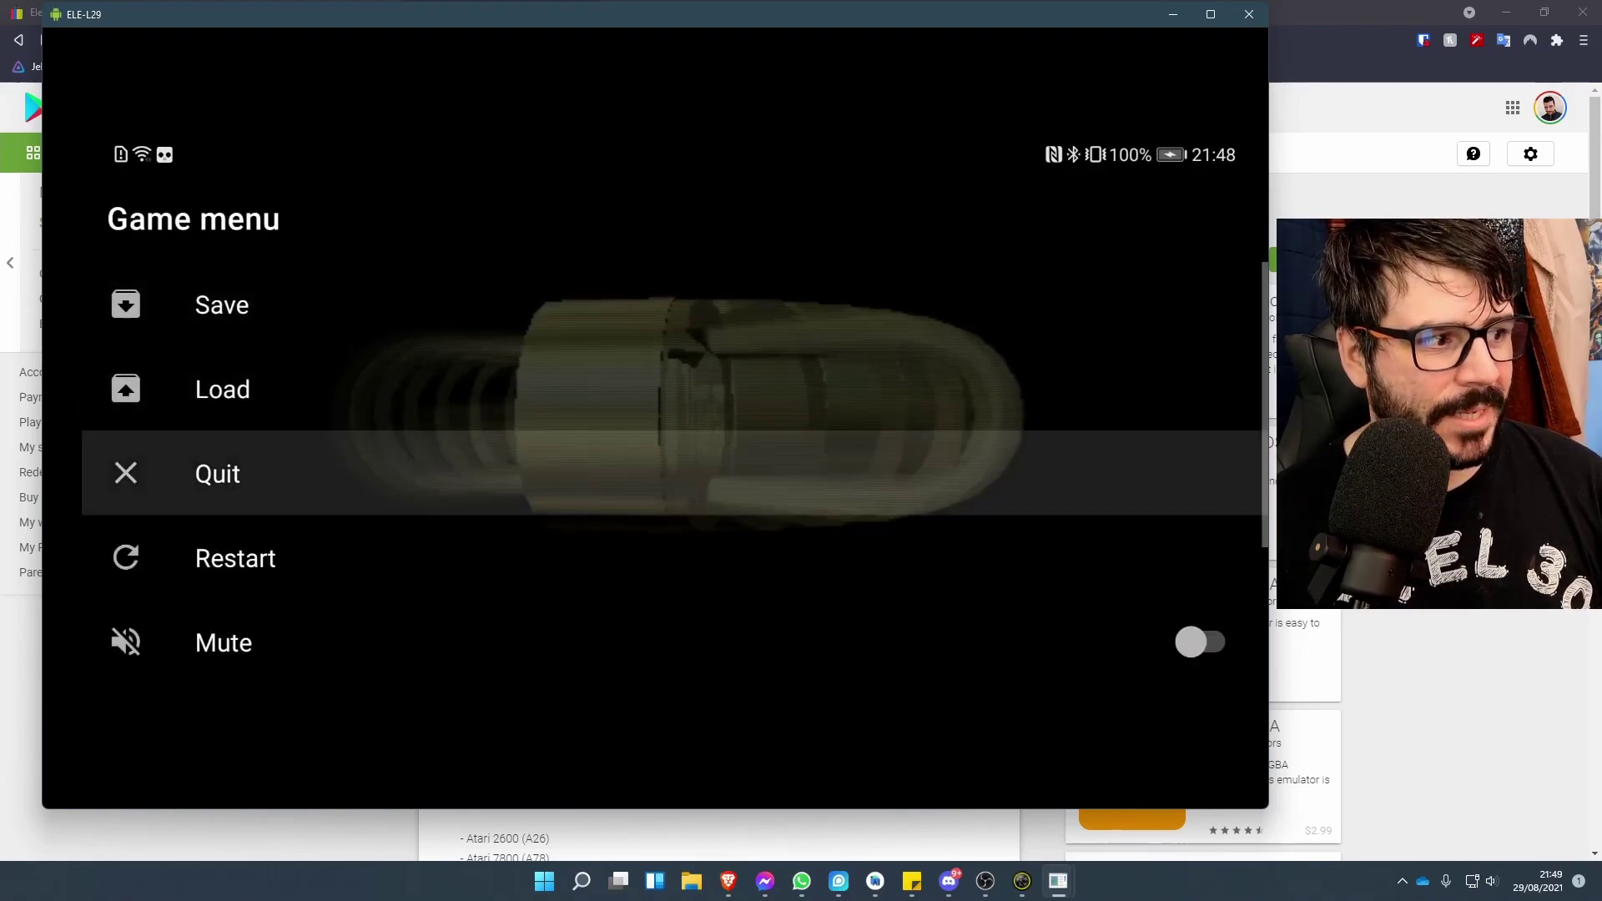
key("Return")
key("Escape")
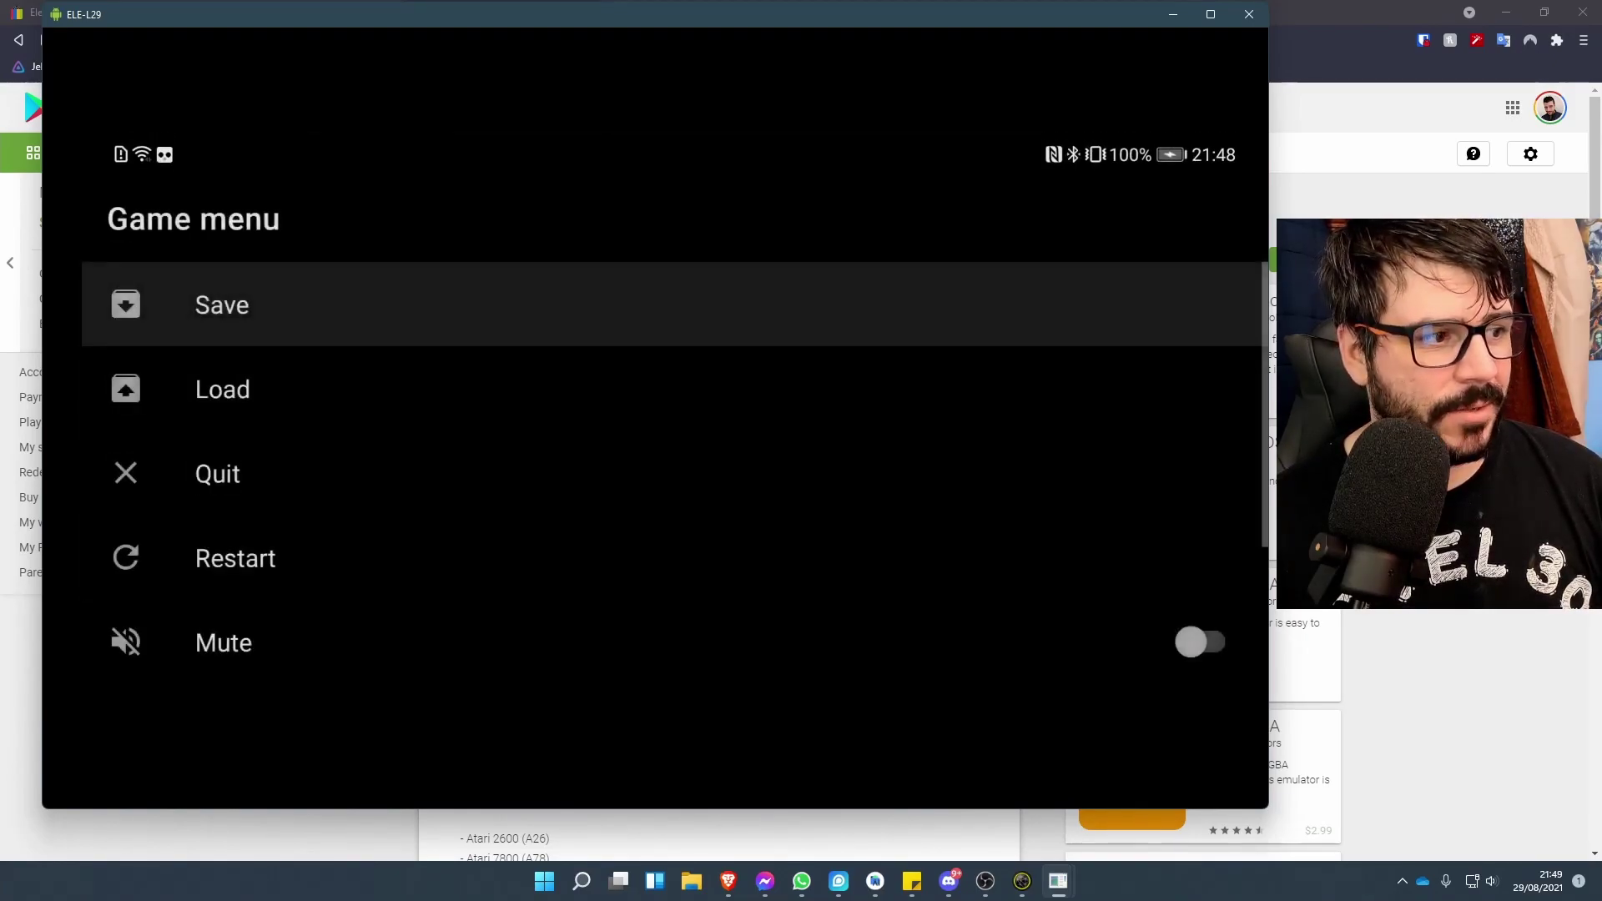
key("Down")
key("Down")
key("Return")
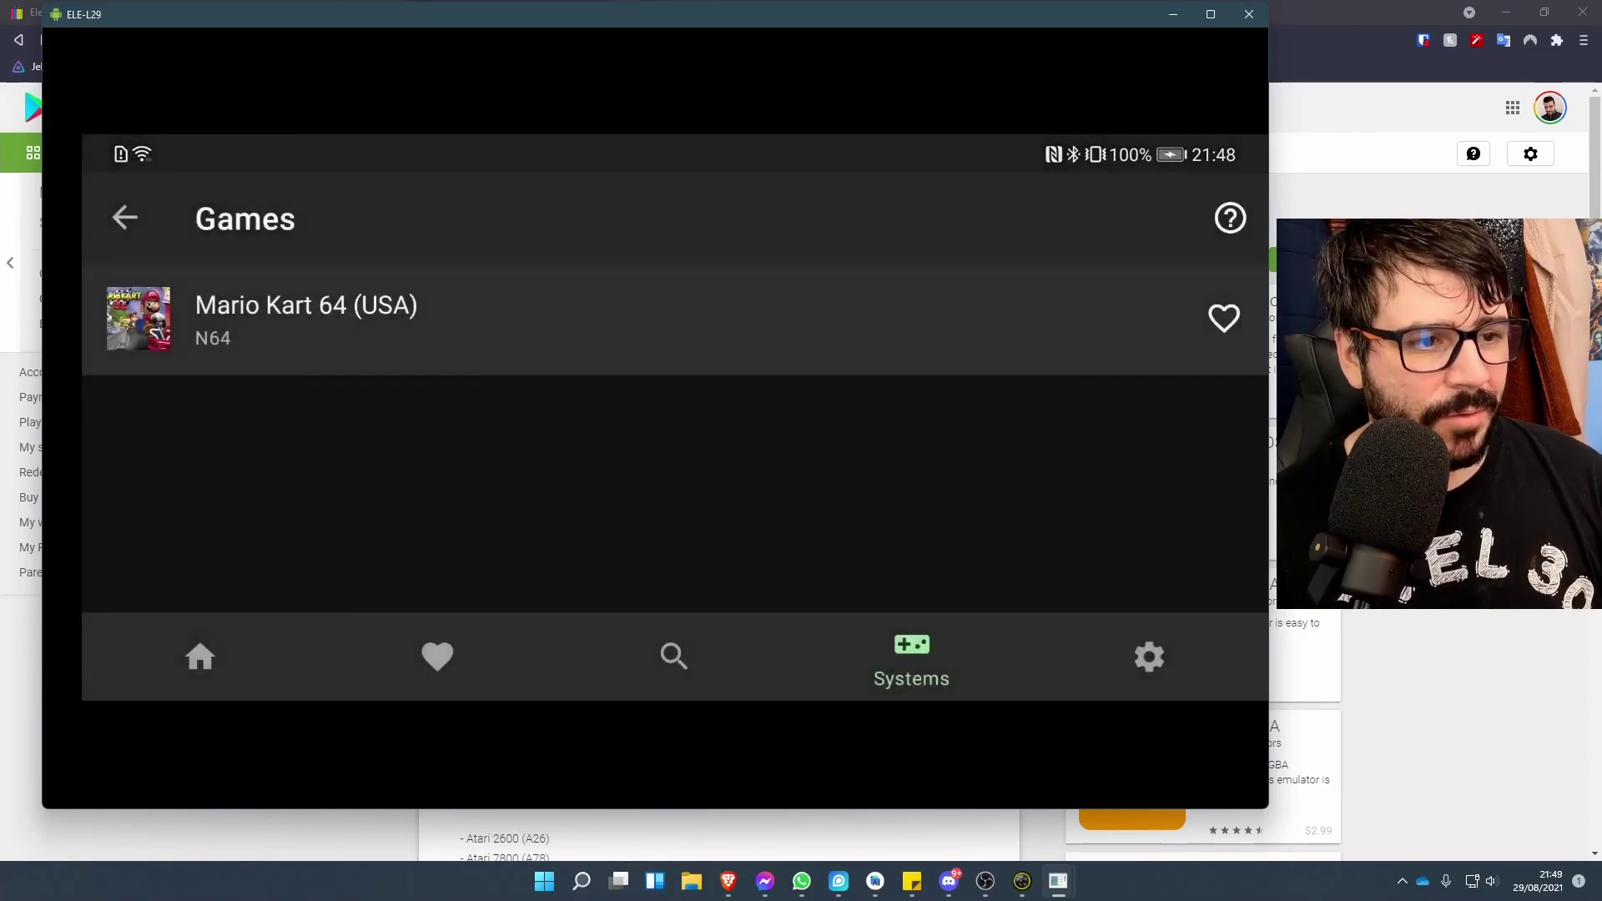
- Return to the Systems overview, browse the listed consoles and open the PlayStation Portable games
key("Escape")
key("Right")
key("Right")
key("Right")
key("Right")
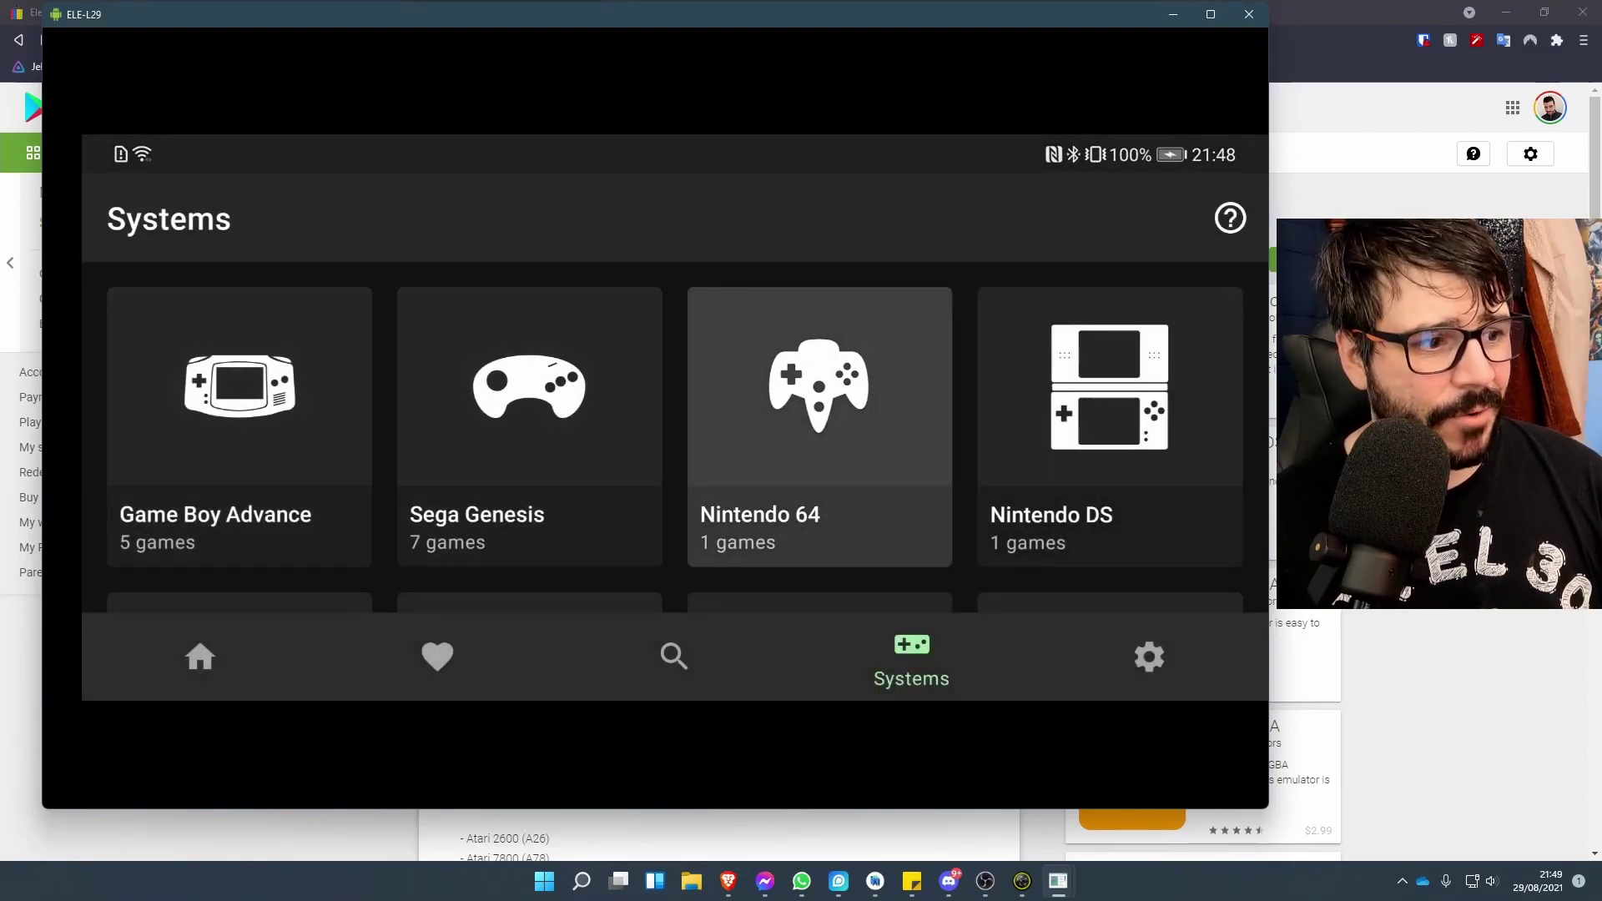
key("Up")
key("Down")
key("Left")
key("Left")
key("Left")
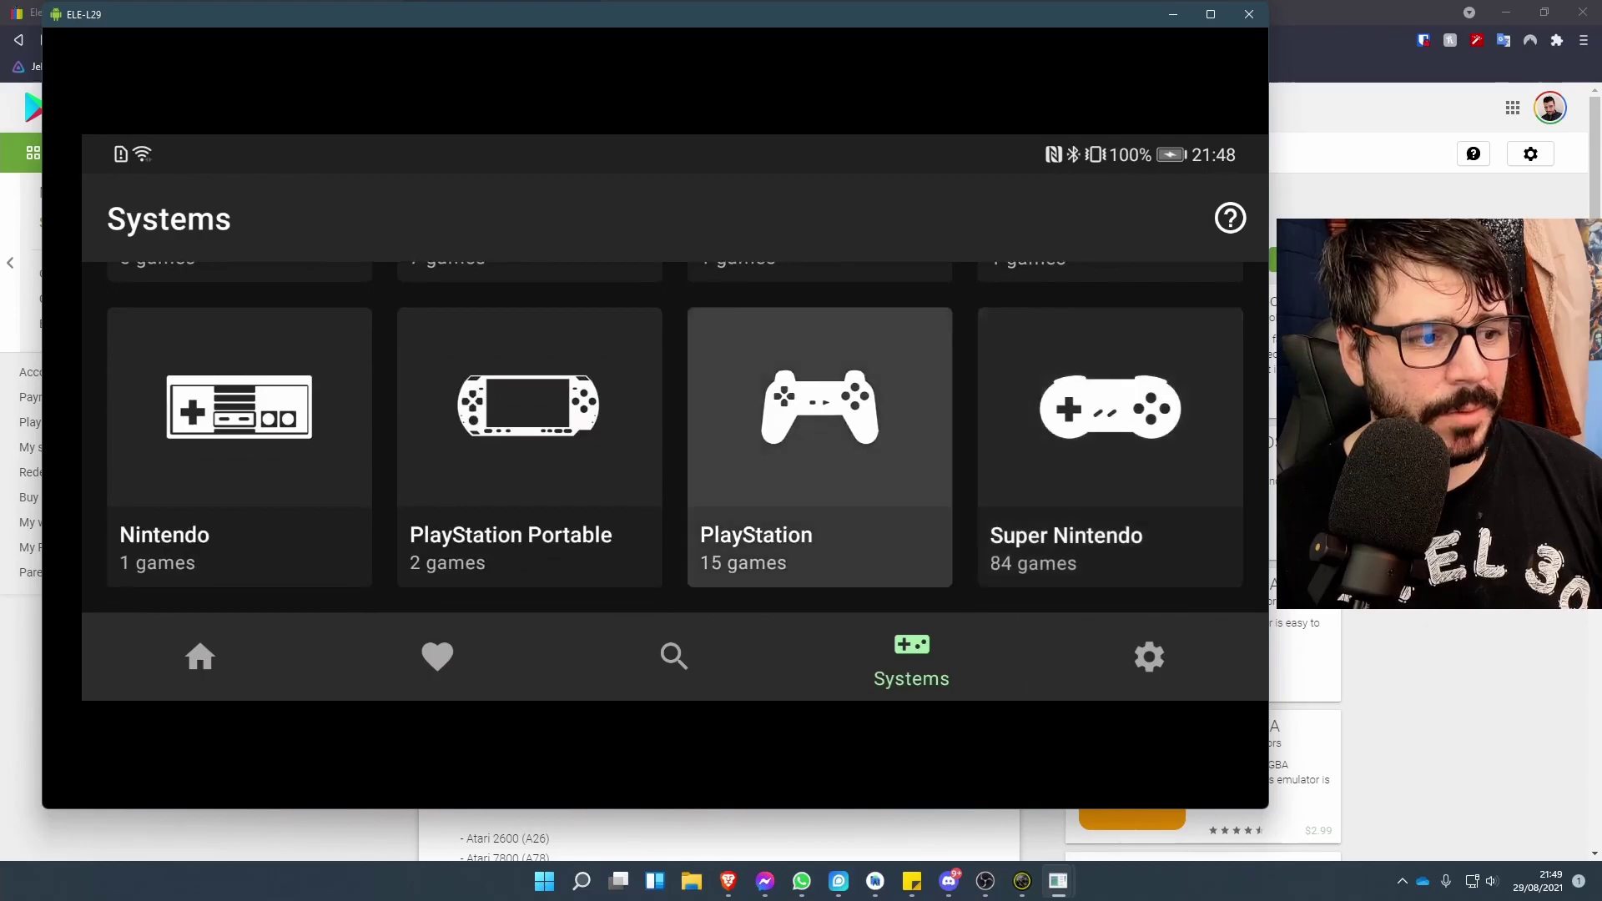
key("Down")
key("Up")
key("Right")
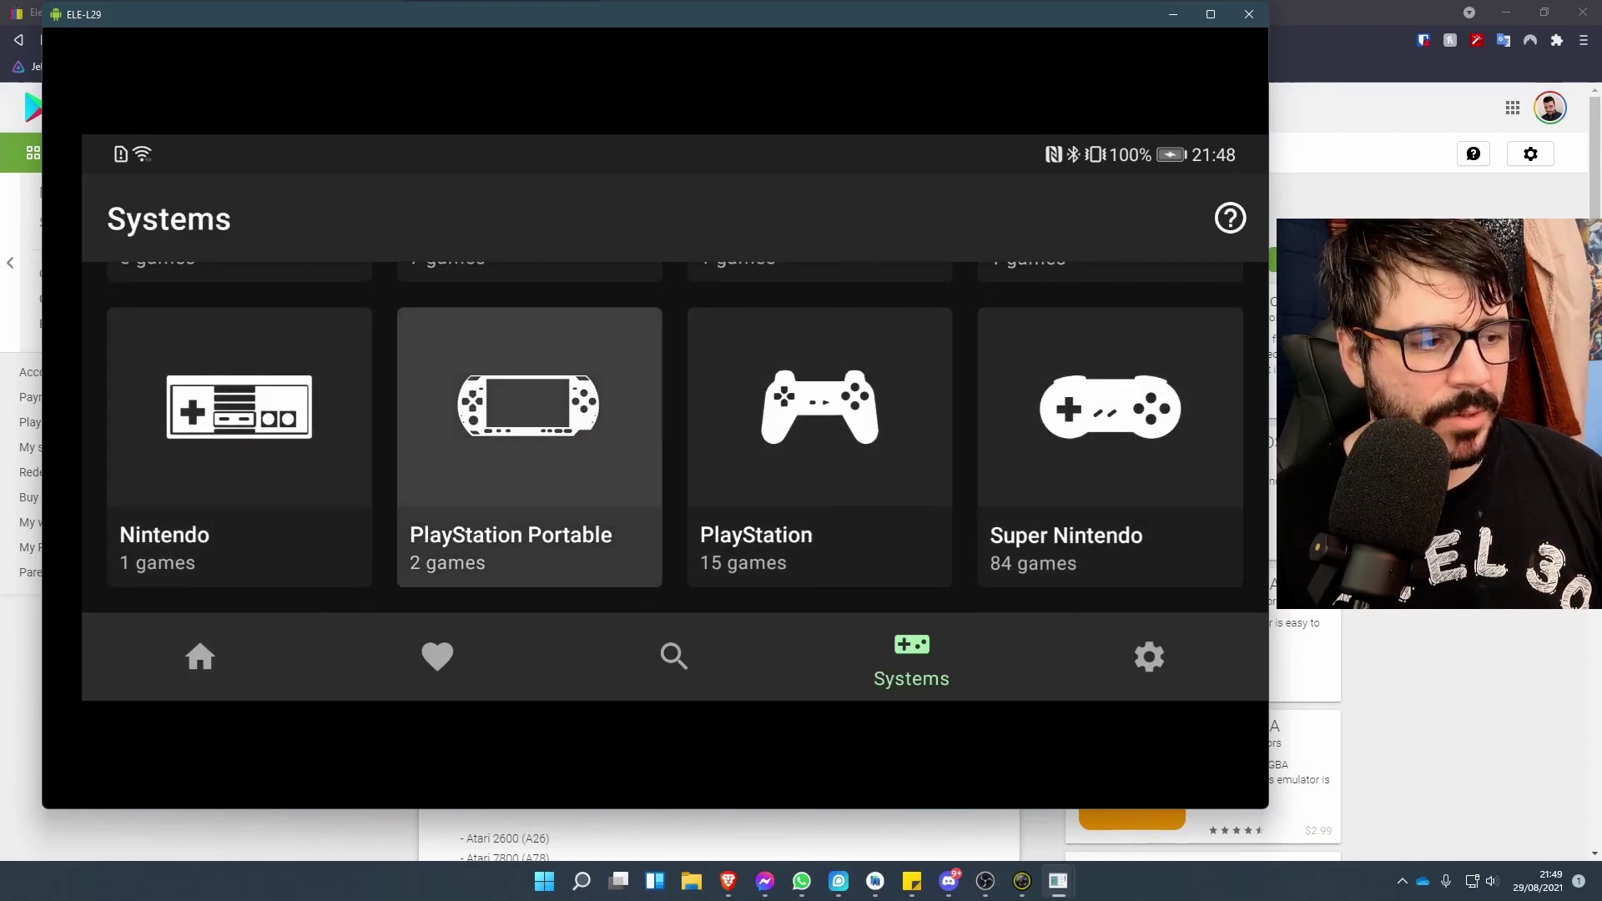
key("Return")
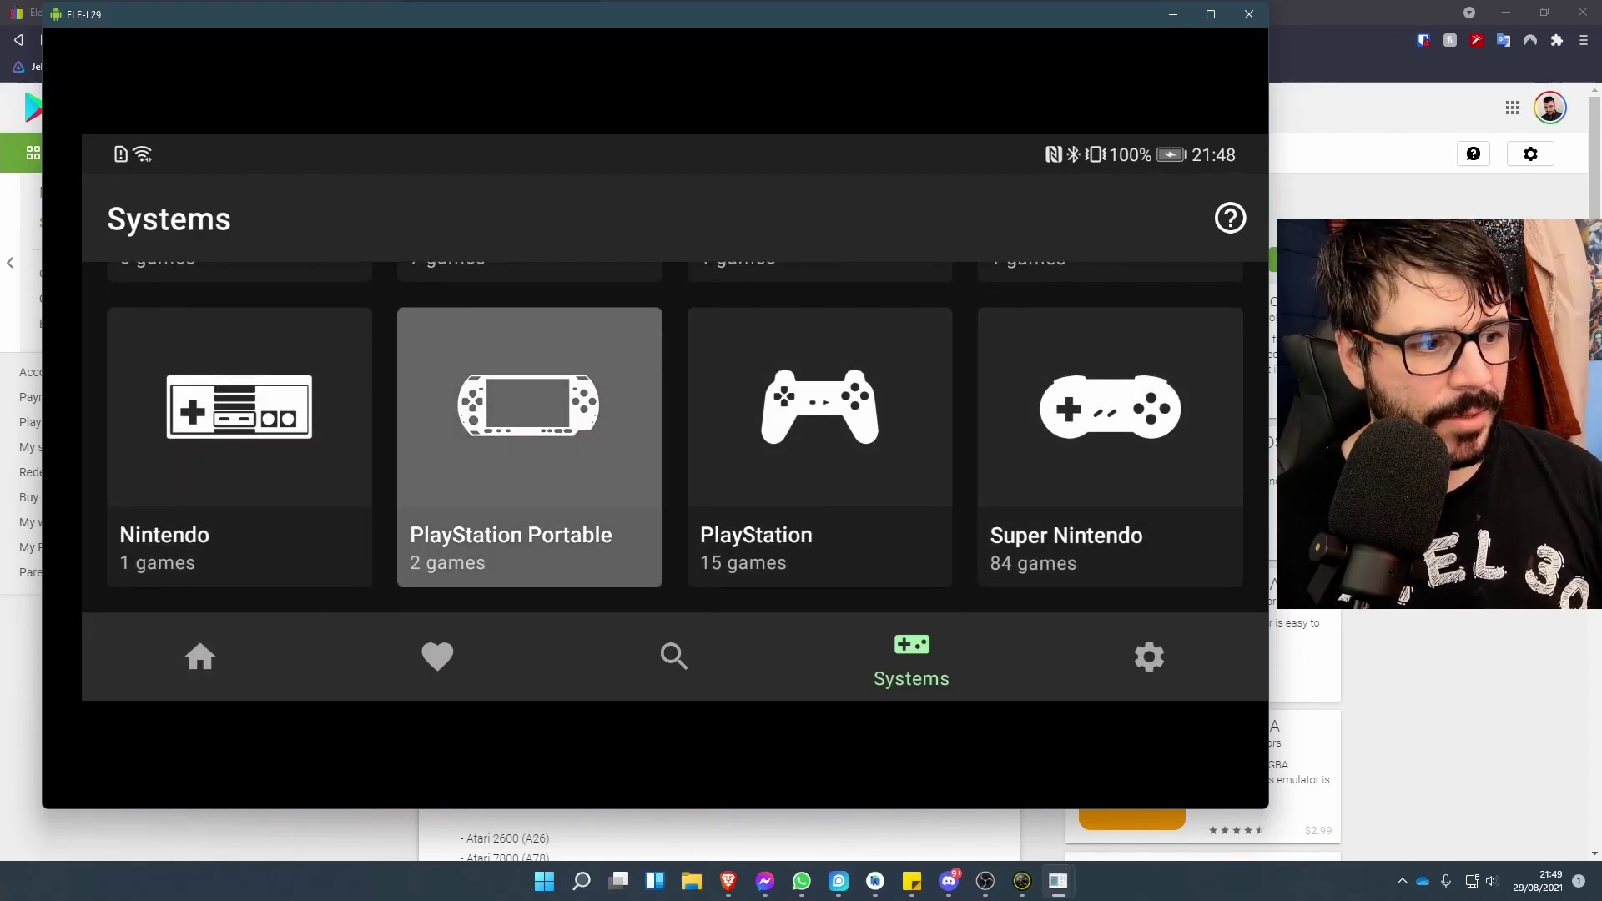
- Launch Grand Theft Auto - Vice City Stories (Europe) from the PSP games
key("Down")
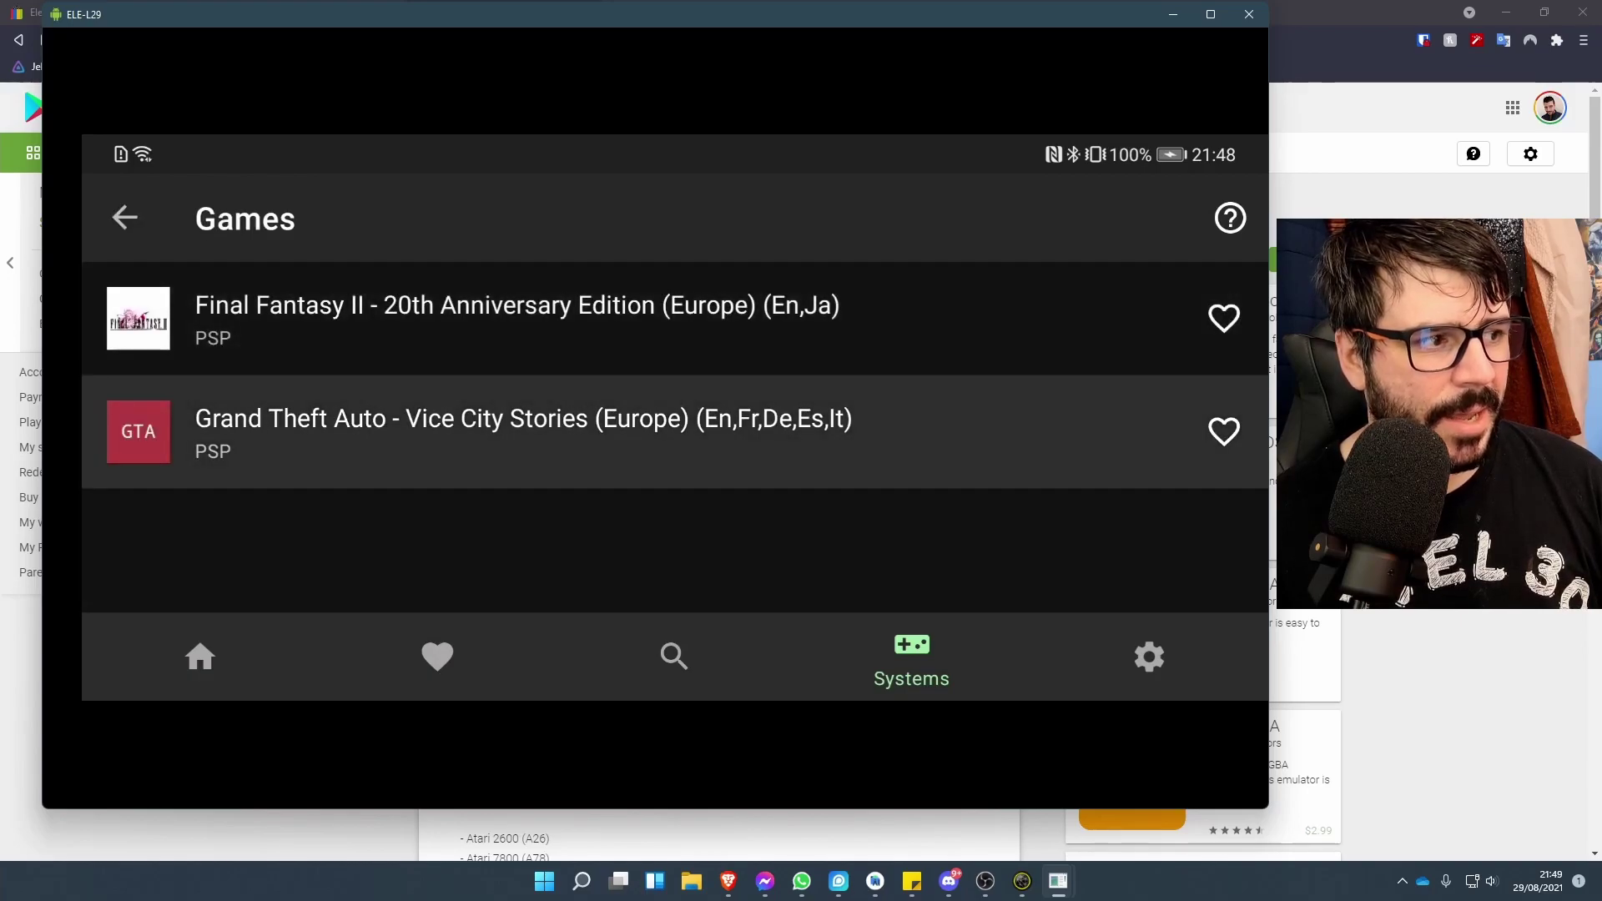
key("Up")
key("Down")
key("Return")
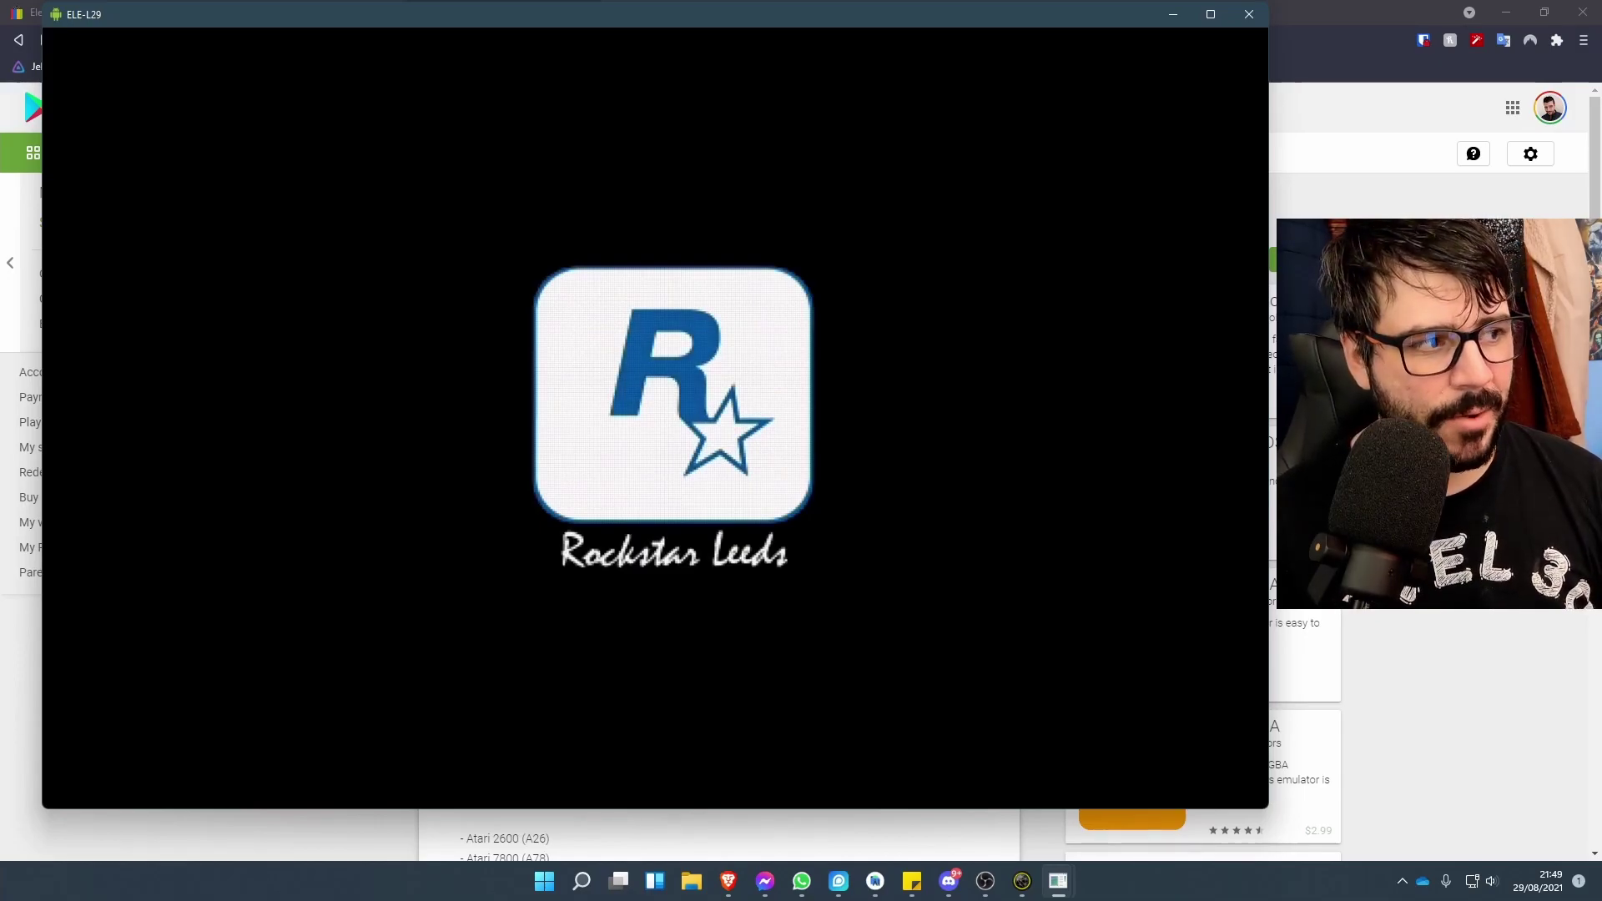
- Quit Grand Theft Auto - Vice City Stories through the in-game menu and launch it again
key("Escape")
key("Down")
key("Down")
key("Return")
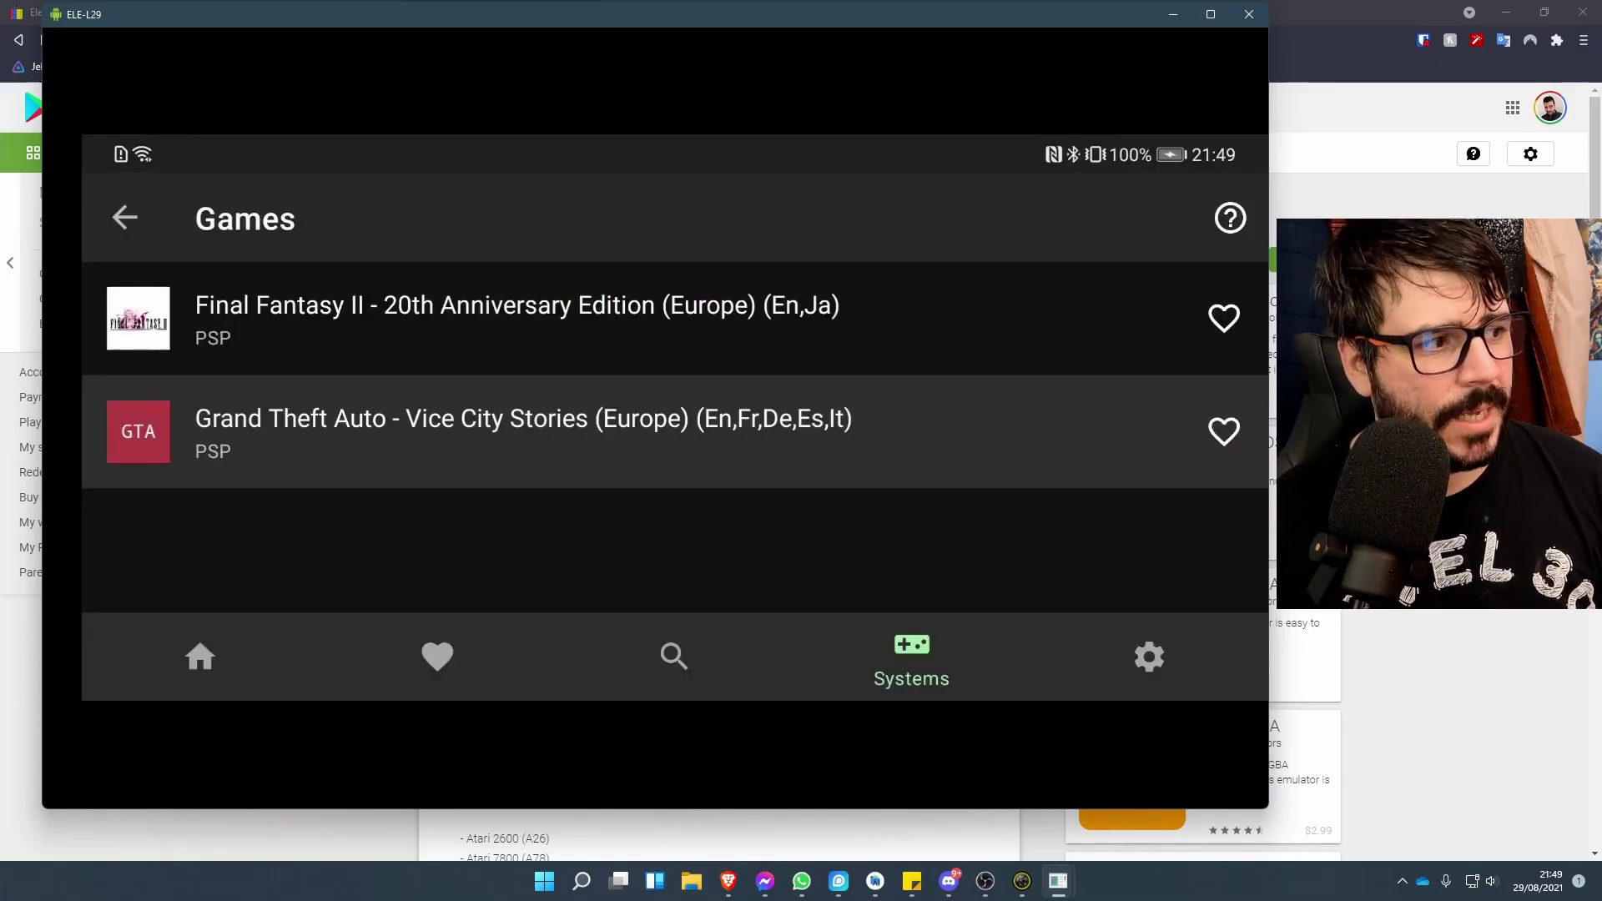
key("Return")
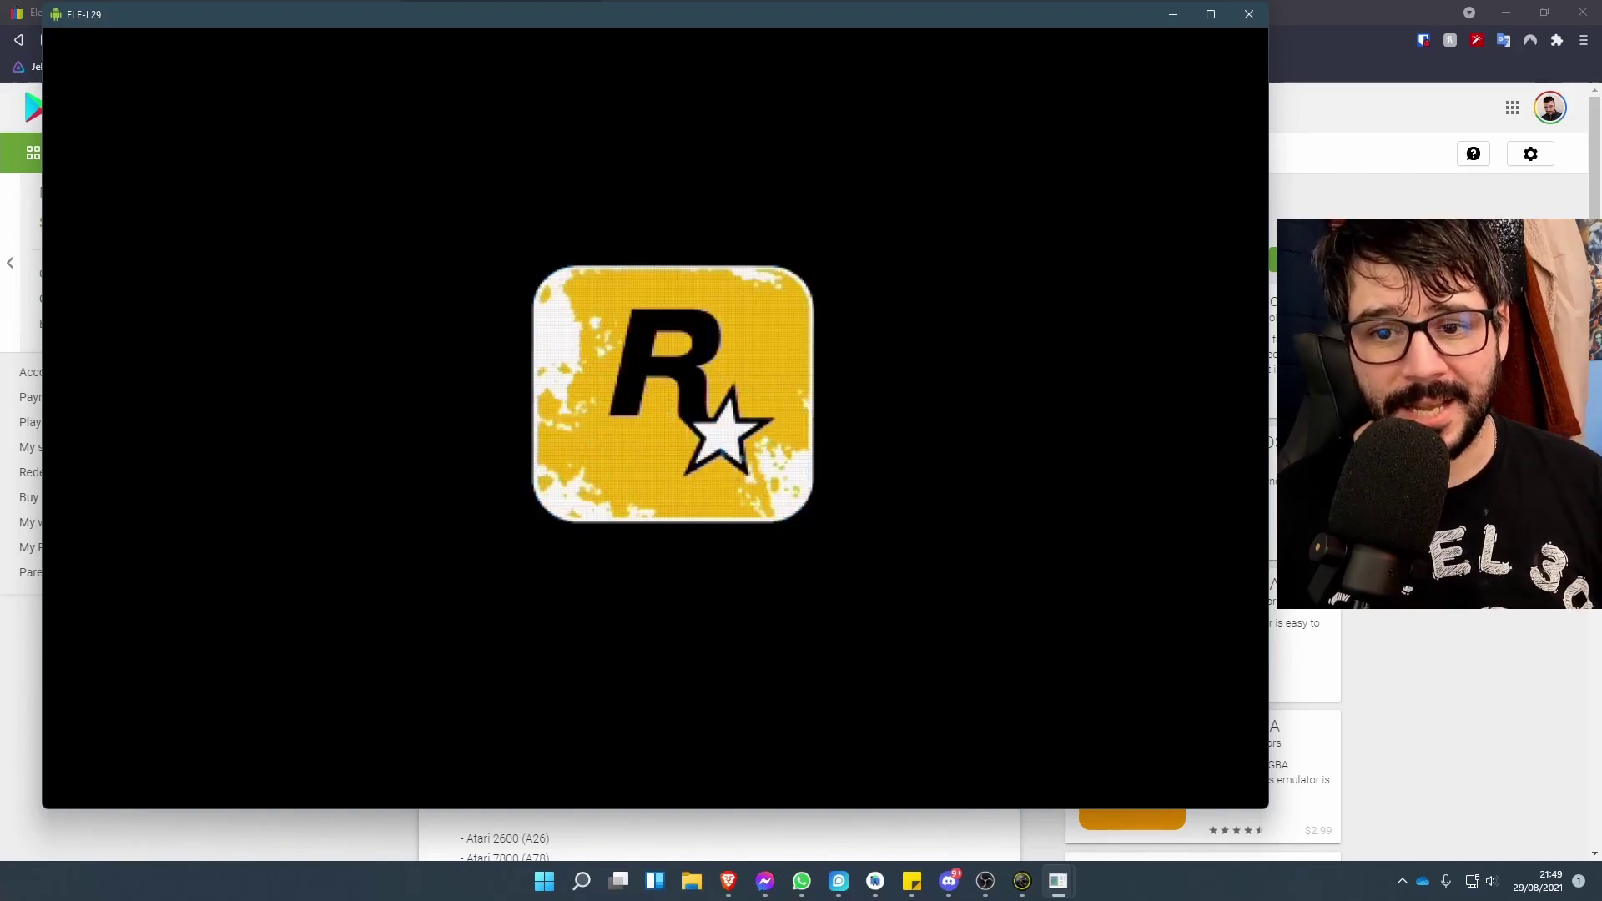
- Quit the relaunched Grand Theft Auto - Vice City Stories session
key("Escape")
key("Down")
key("Down")
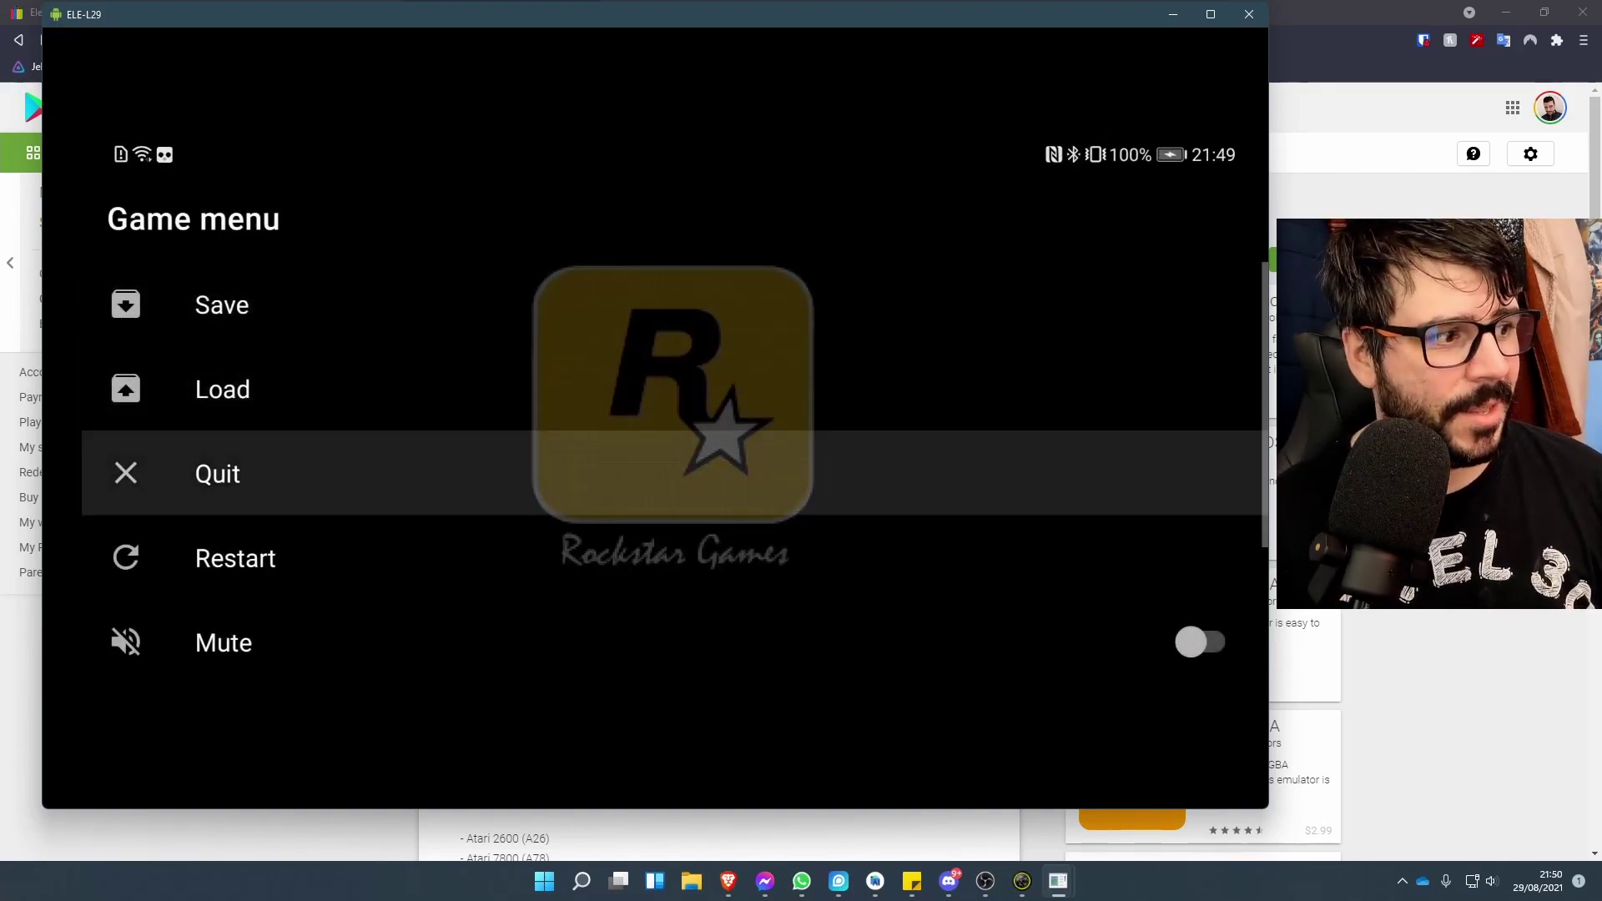
key("Return")
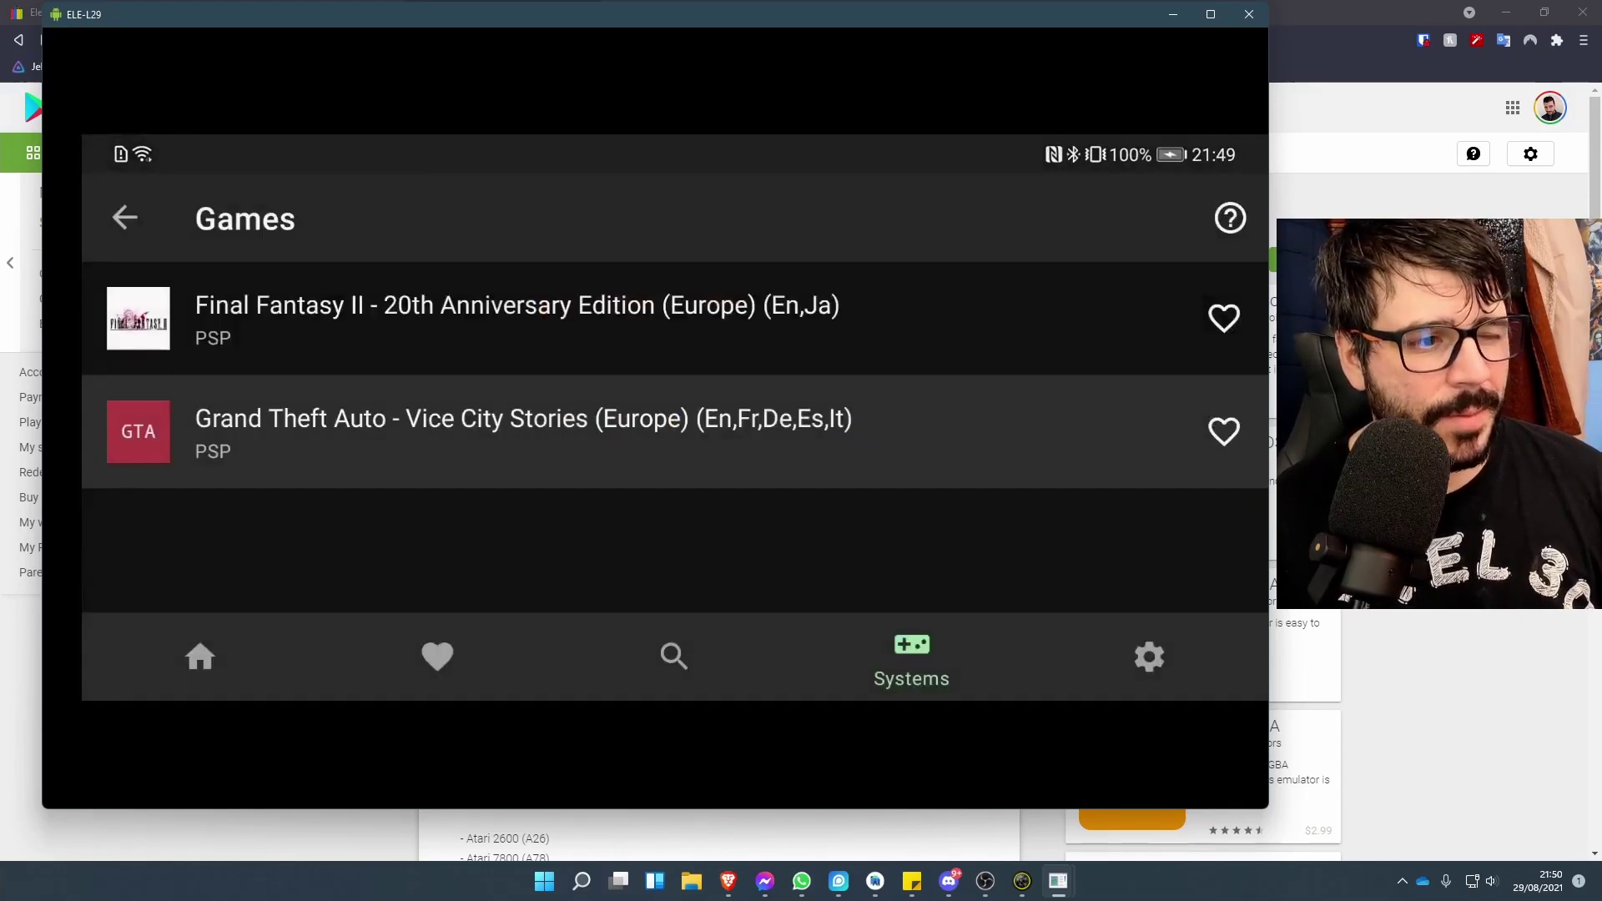
- Open the emulator's settings and go to the ROMs directory option
key("Down")
key("Right")
key("Right")
key("Return")
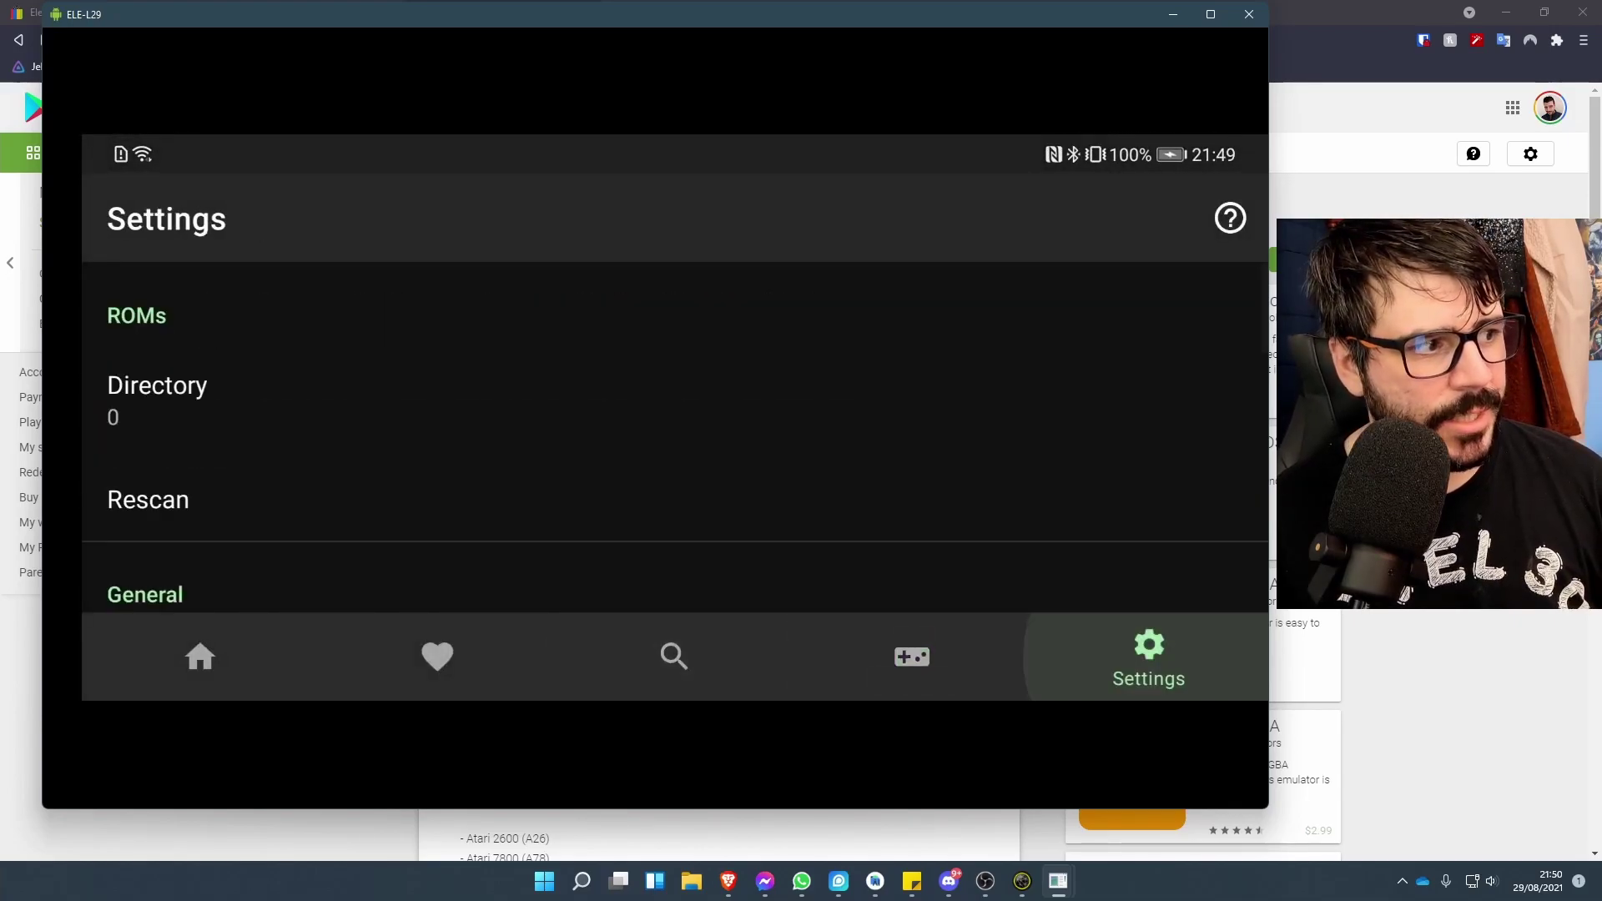
key("Down")
key("Up")
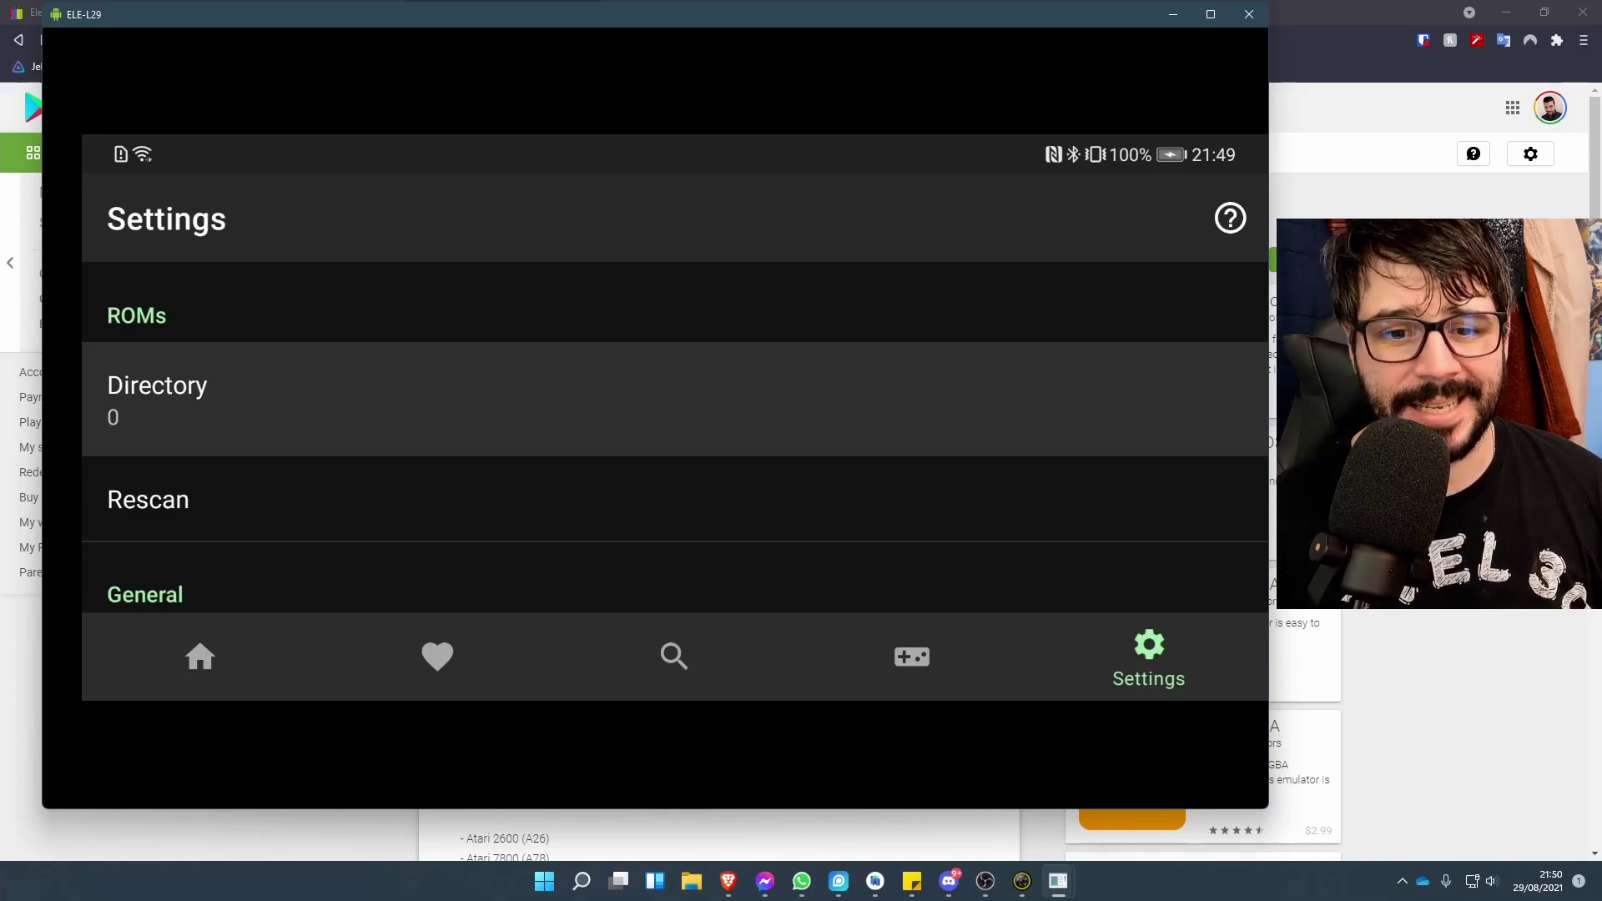
- Look through the available display filters and set the display filter to Sharp
key("Down")
key("Down")
key("Down")
key("Up")
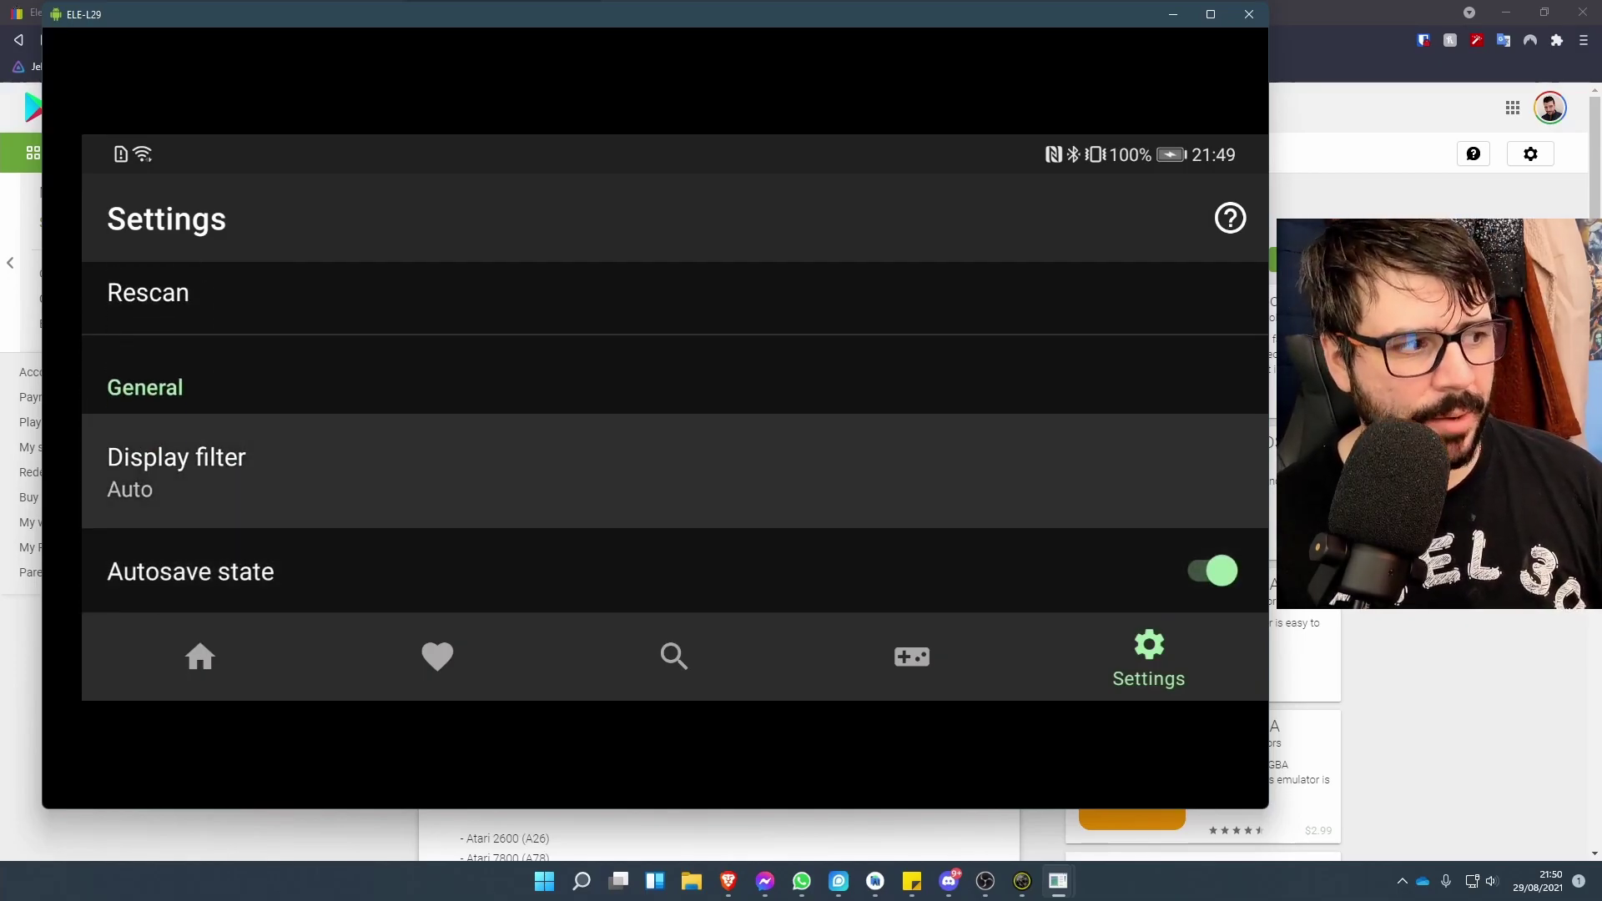
key("Return")
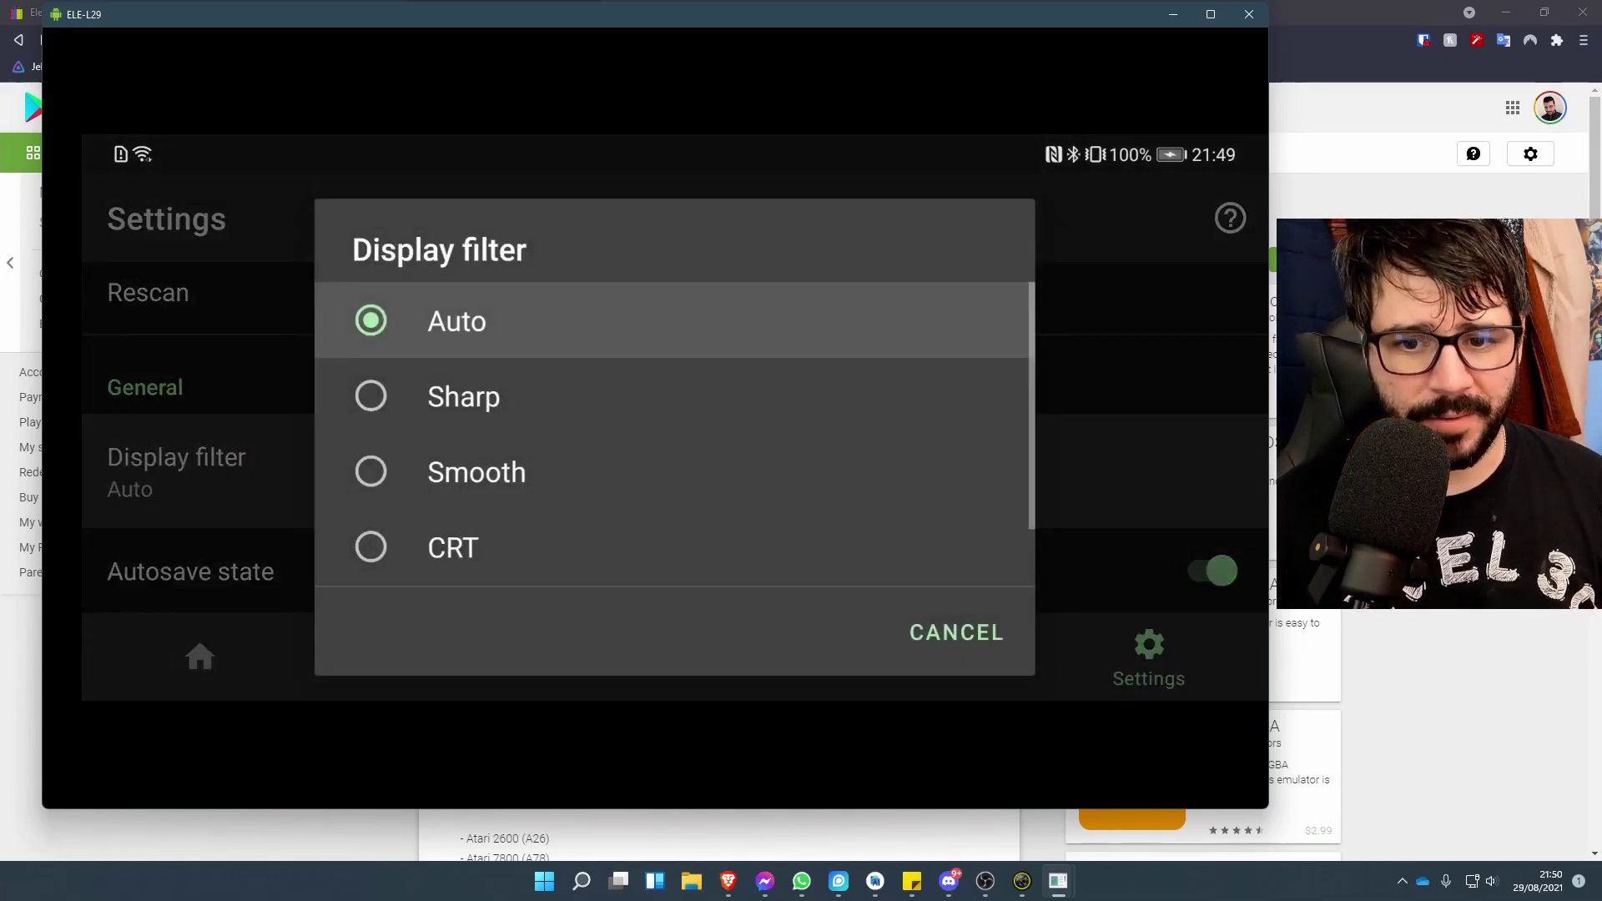
key("Down")
key("Down")
key("Down")
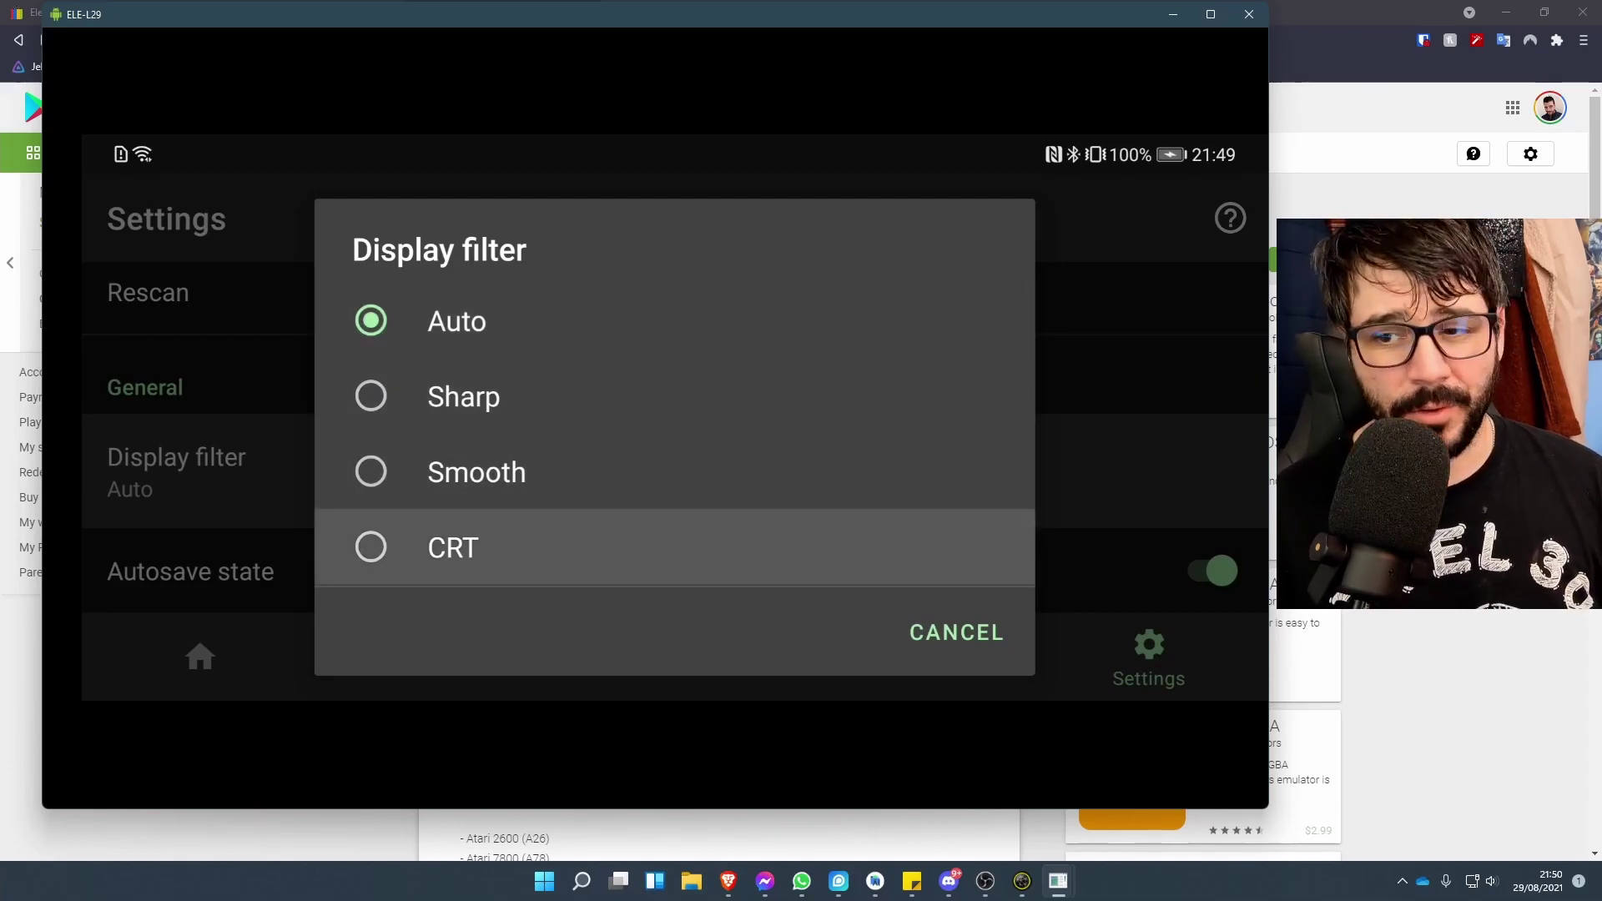
key("Up")
key("Up")
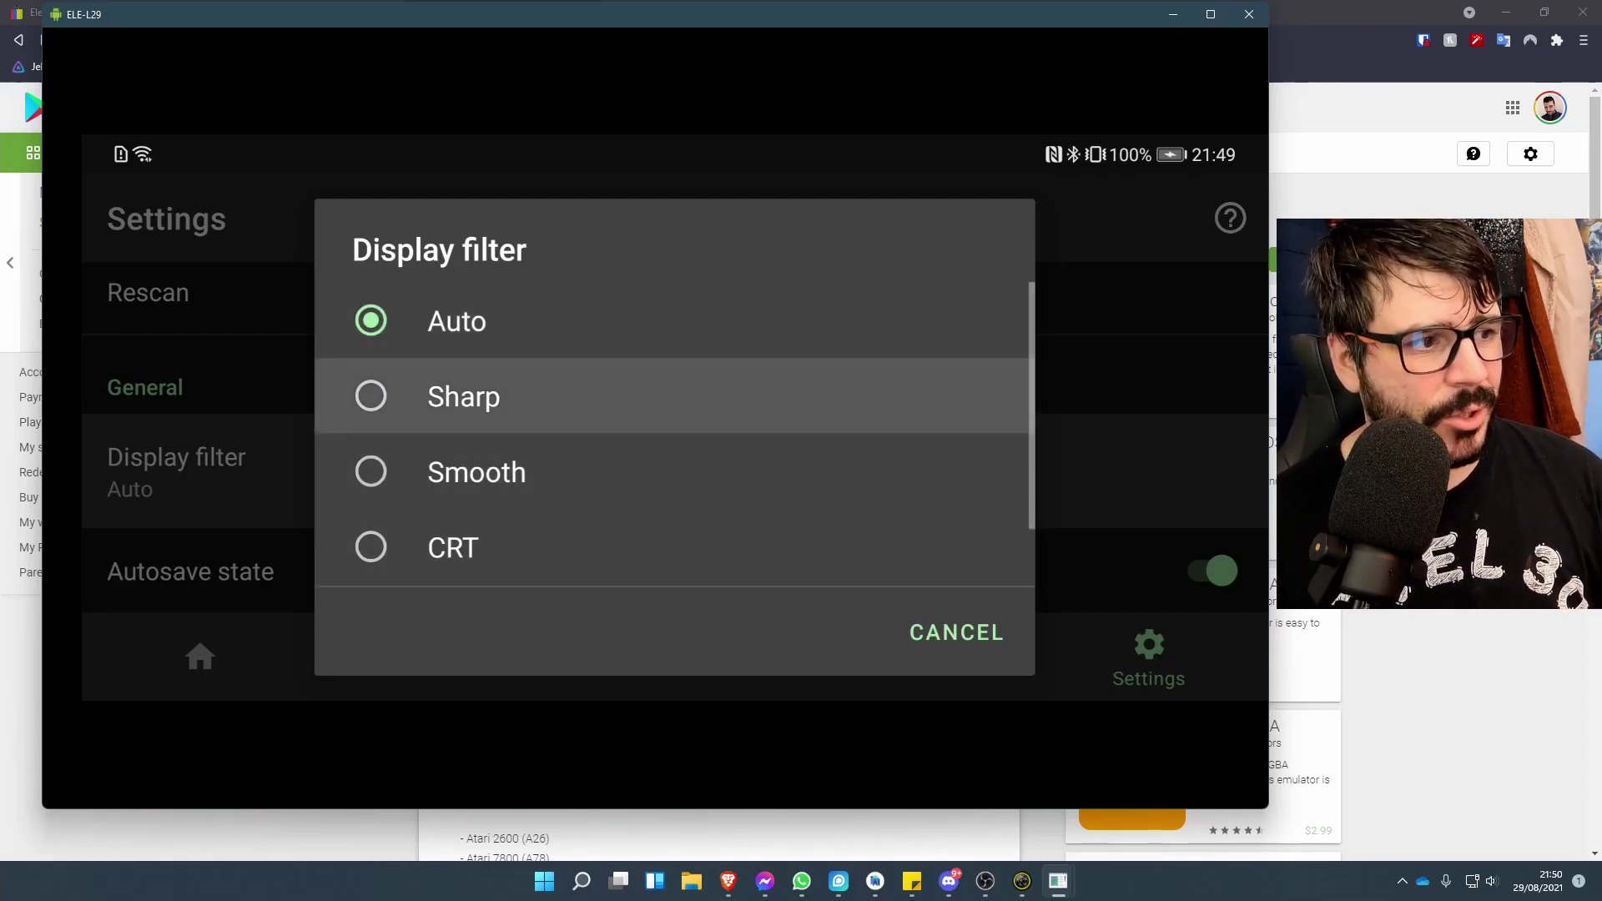
key("Return")
- Open the gamepad settings, look through the button mappings and return to the main settings
key("Down")
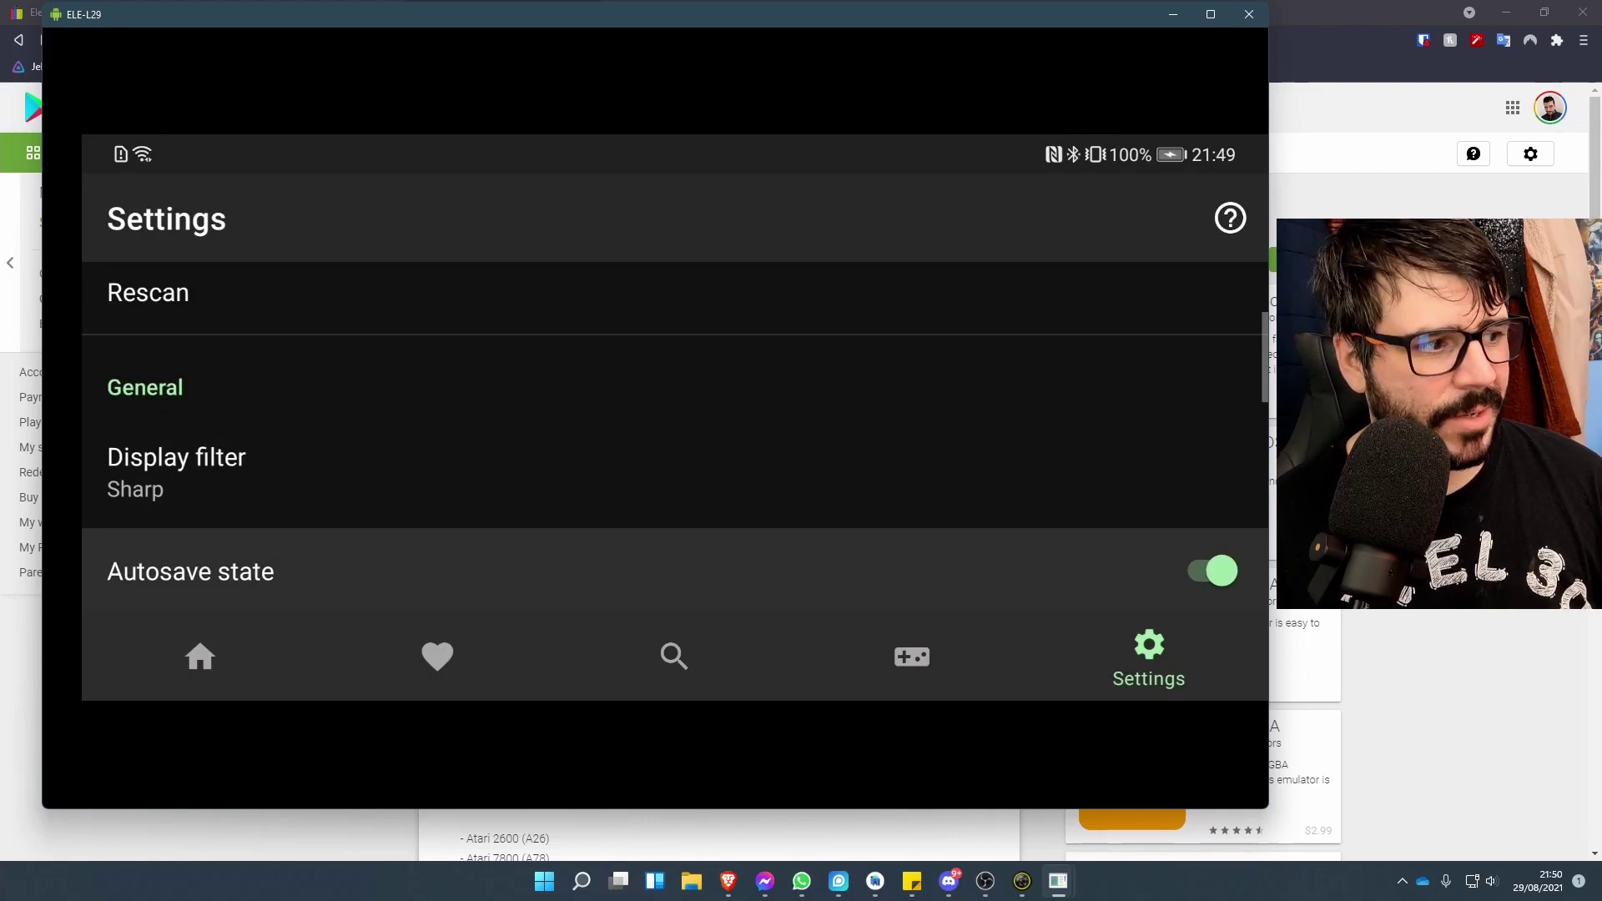
key("Down")
key("Down")
key("Down")
key("Up")
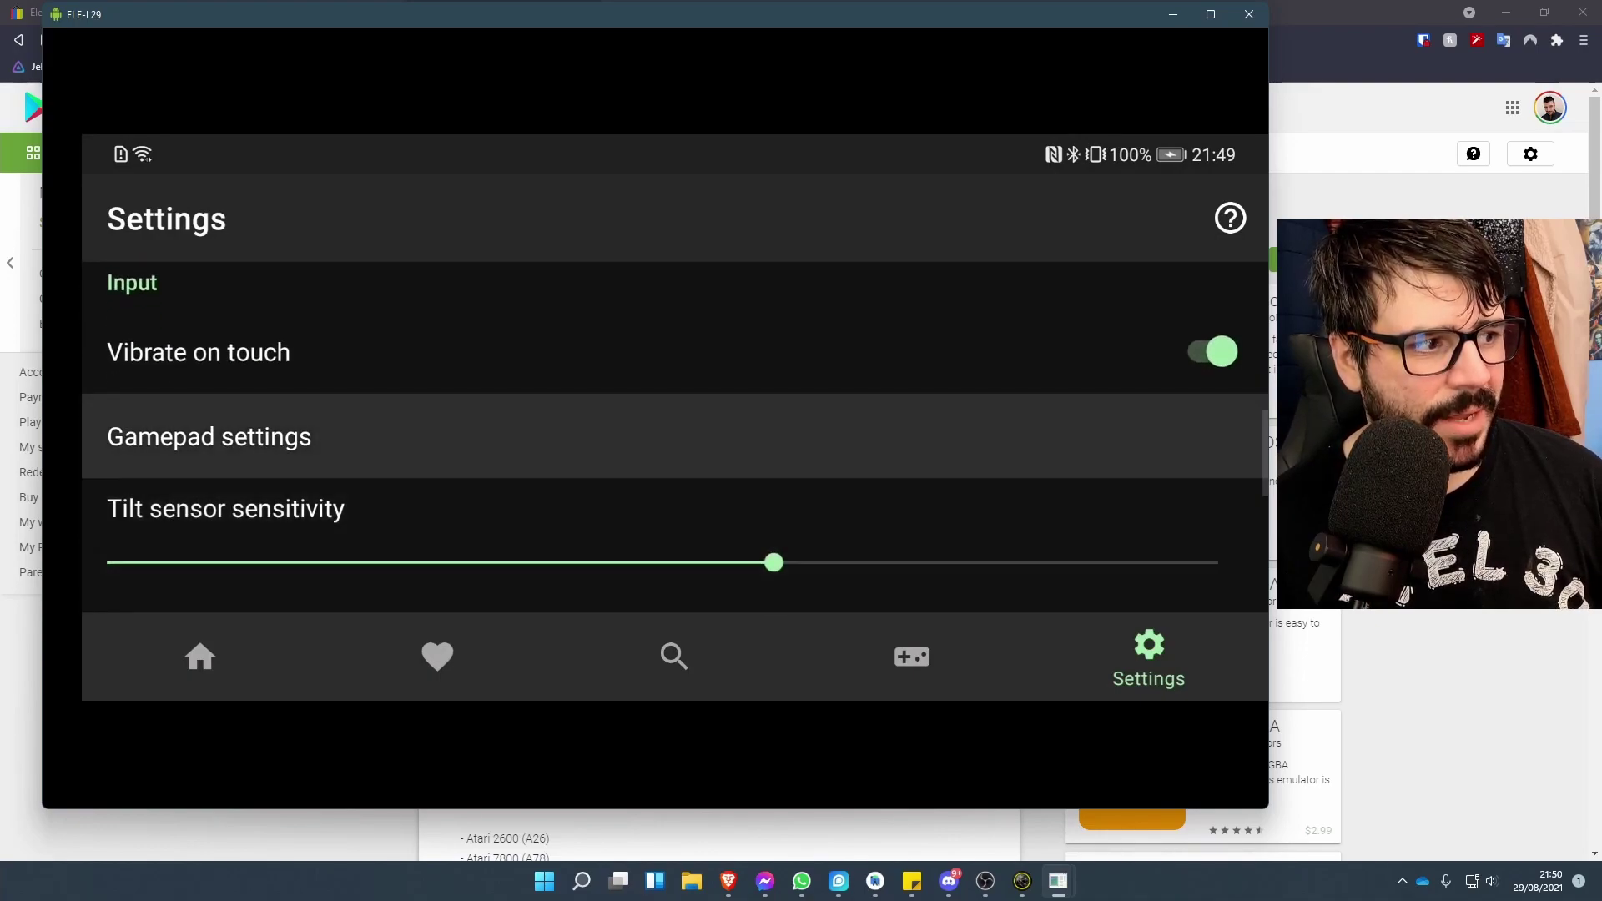
key("Return")
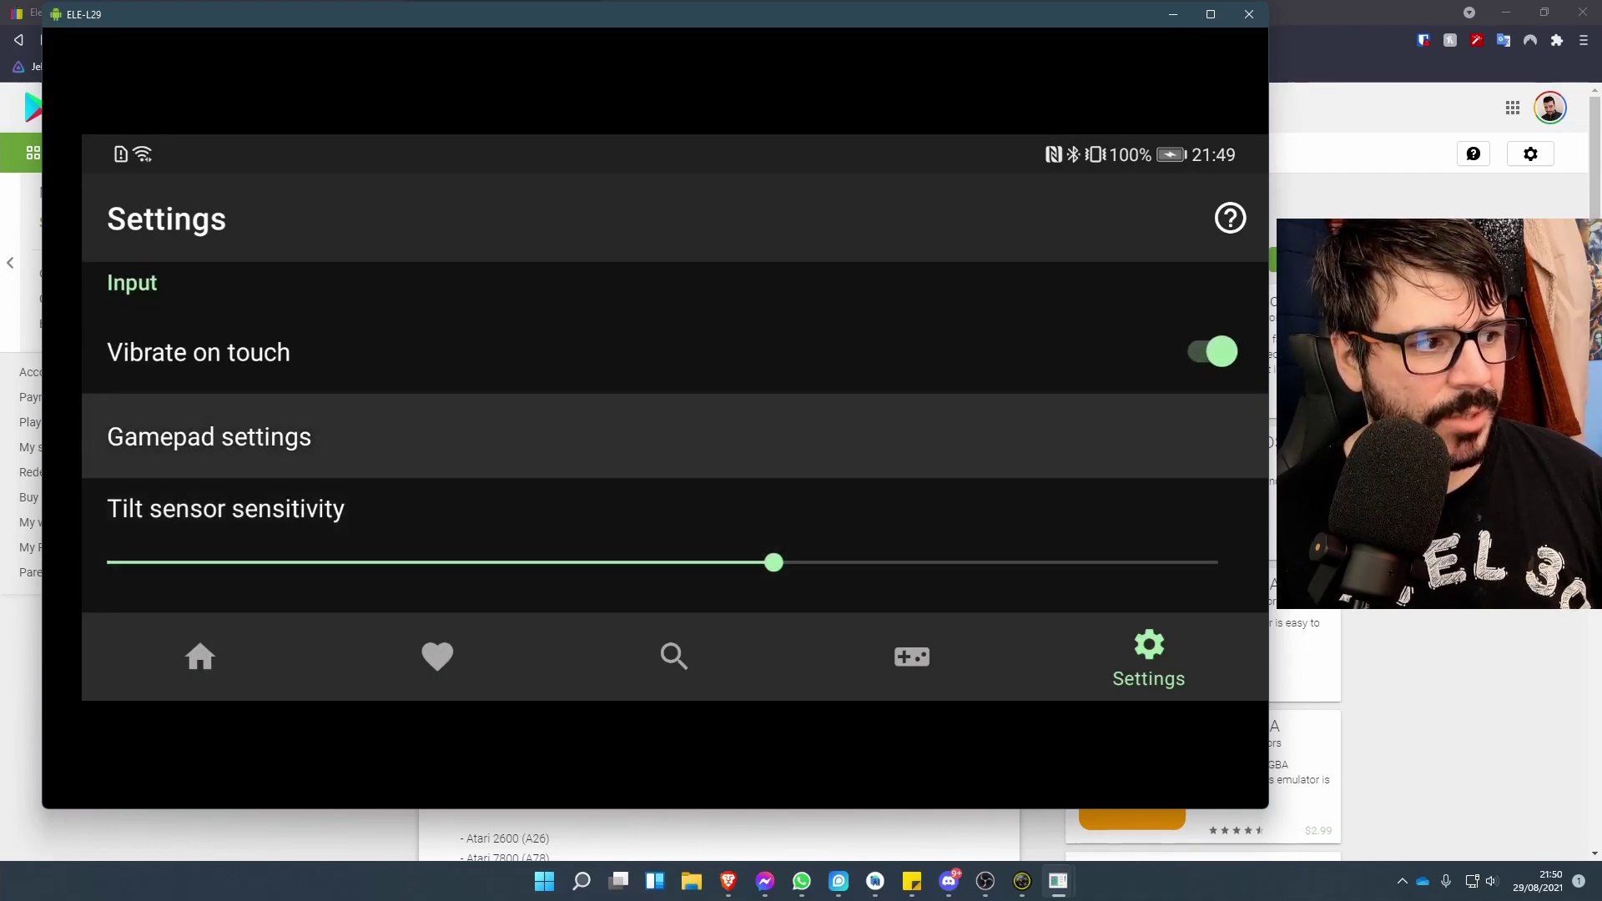
key("Down")
key("Down")
key("Down")
key("Down")
key("Down")
key("Down")
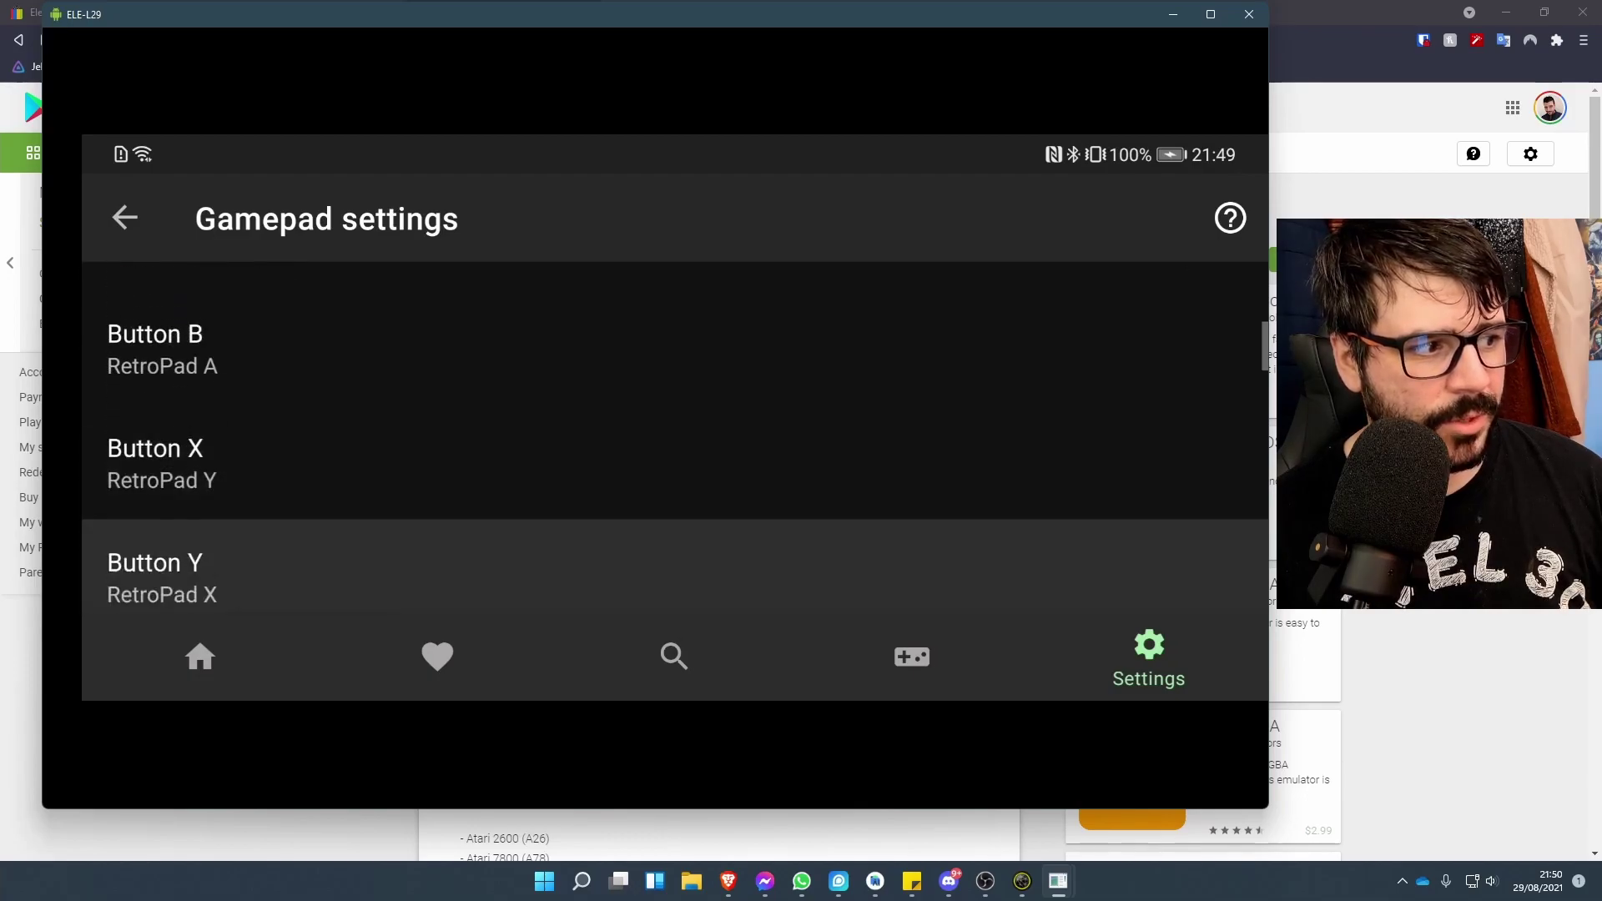
key("Escape")
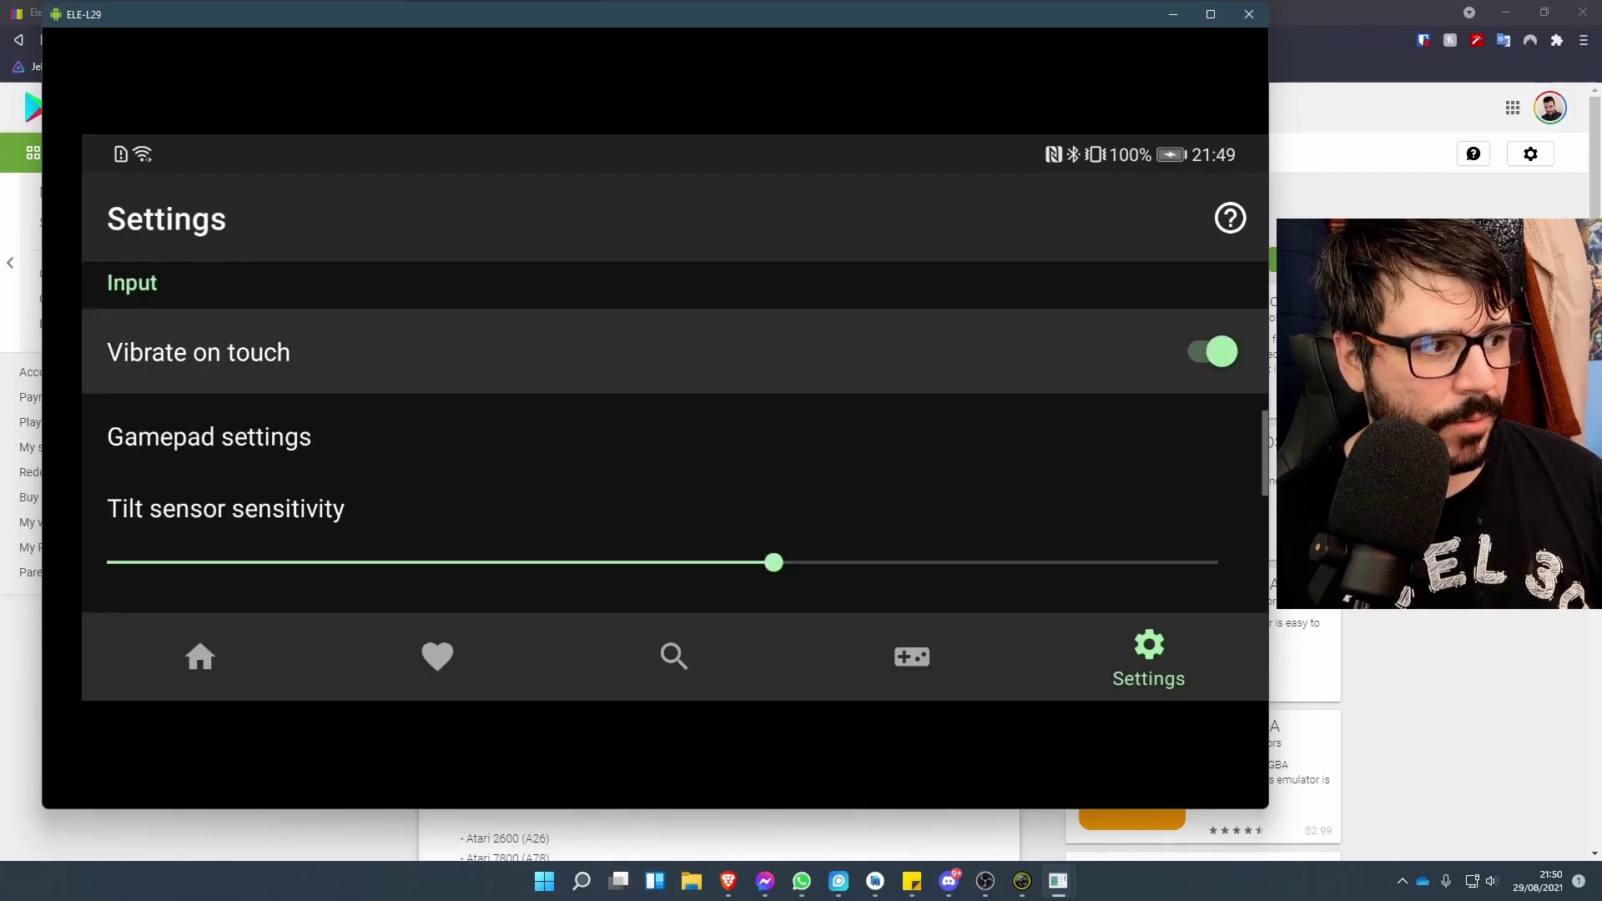
- Open the Cloud saves settings, view the Google Drive and sync options, and go back
key("Down")
key("Down")
key("Down")
key("Down")
key("Up")
key("Return")
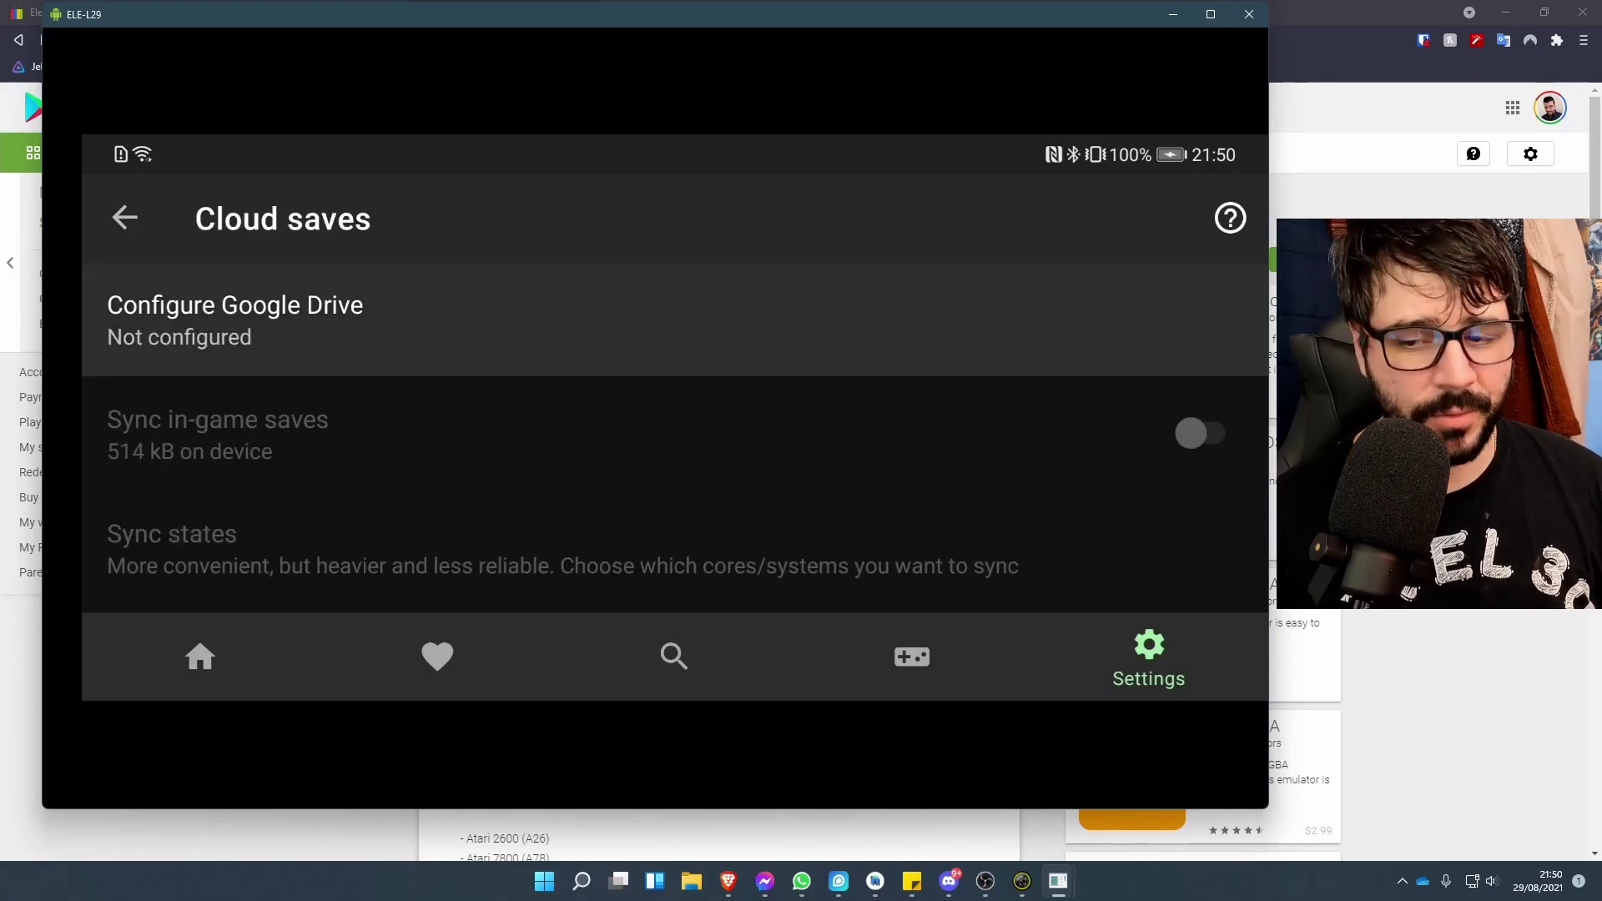
key("Escape")
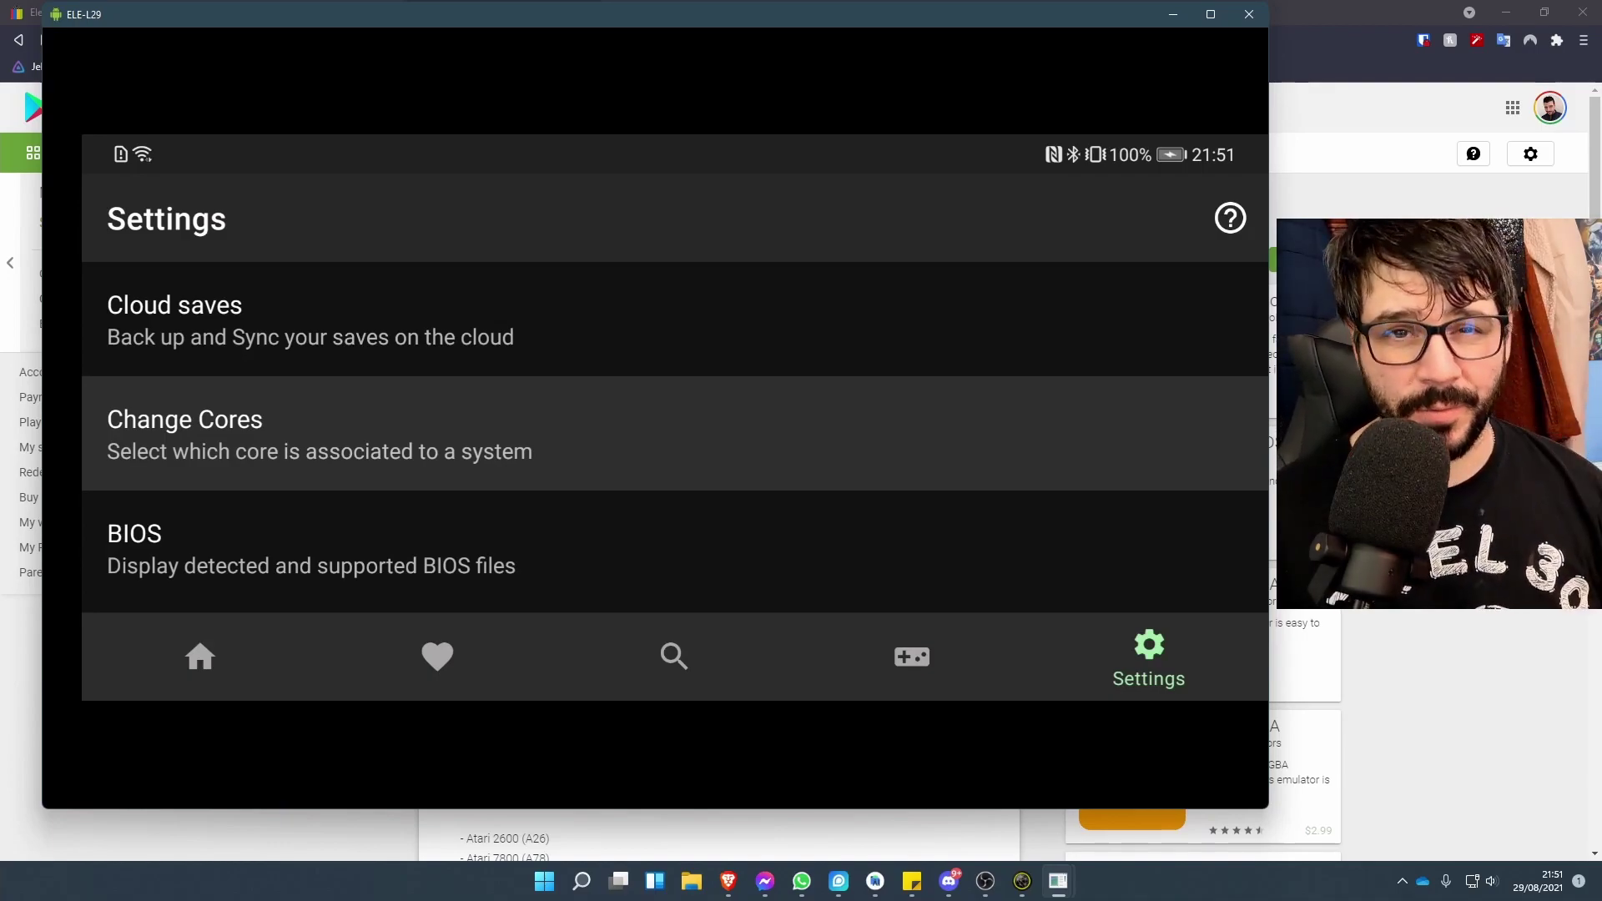
- Change the Nintendo DS core to MelonDS and return to the main settings
key("Return")
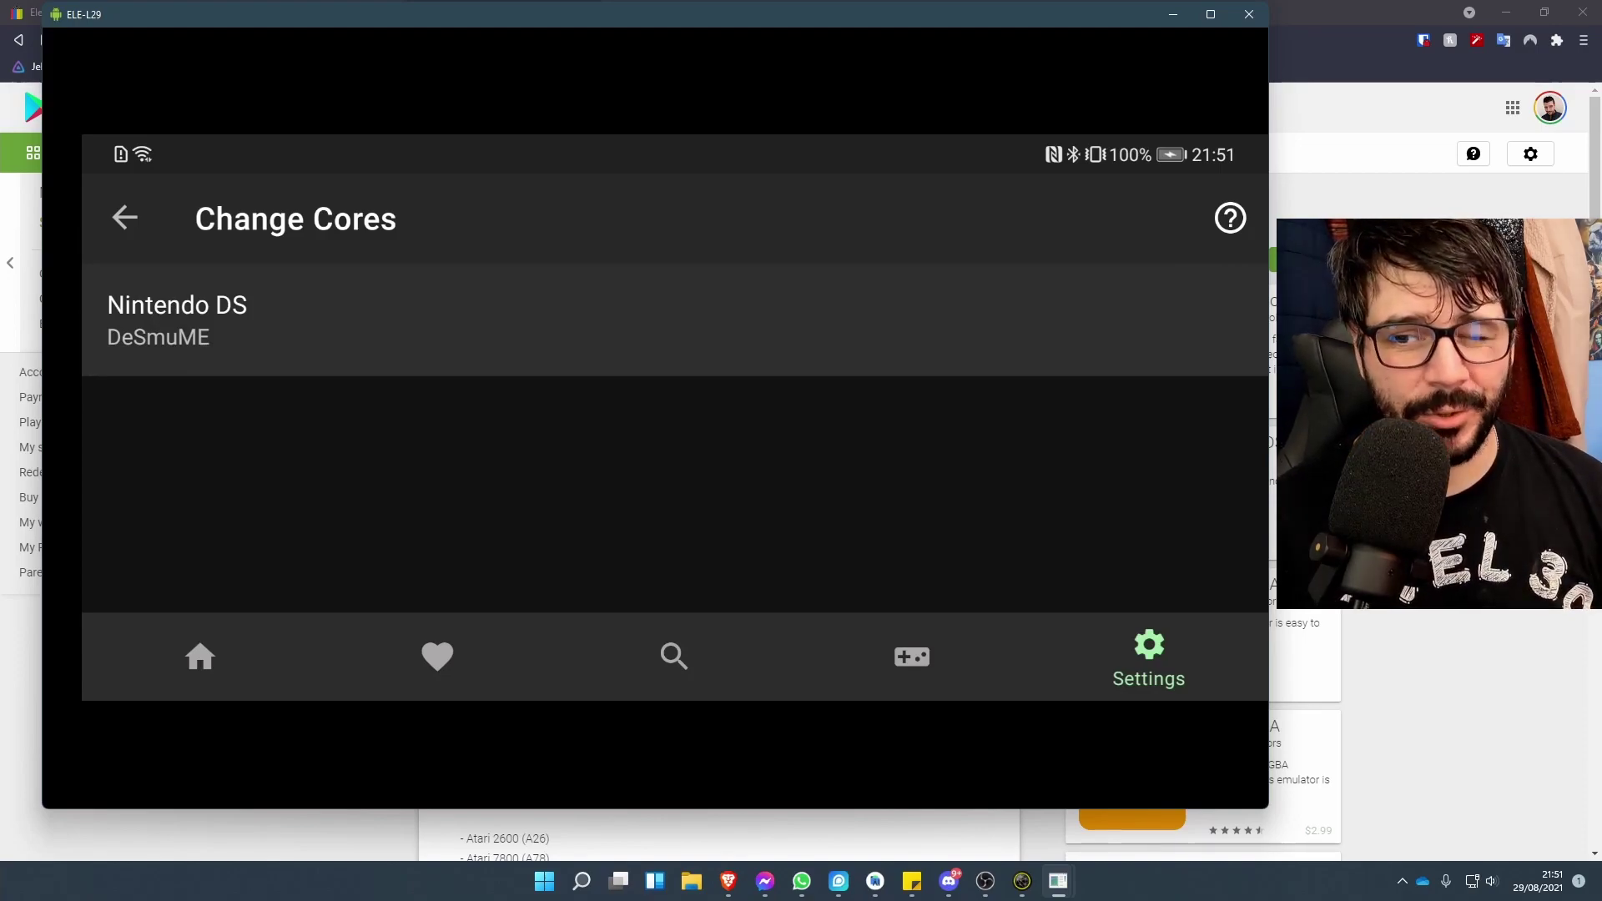
key("Return")
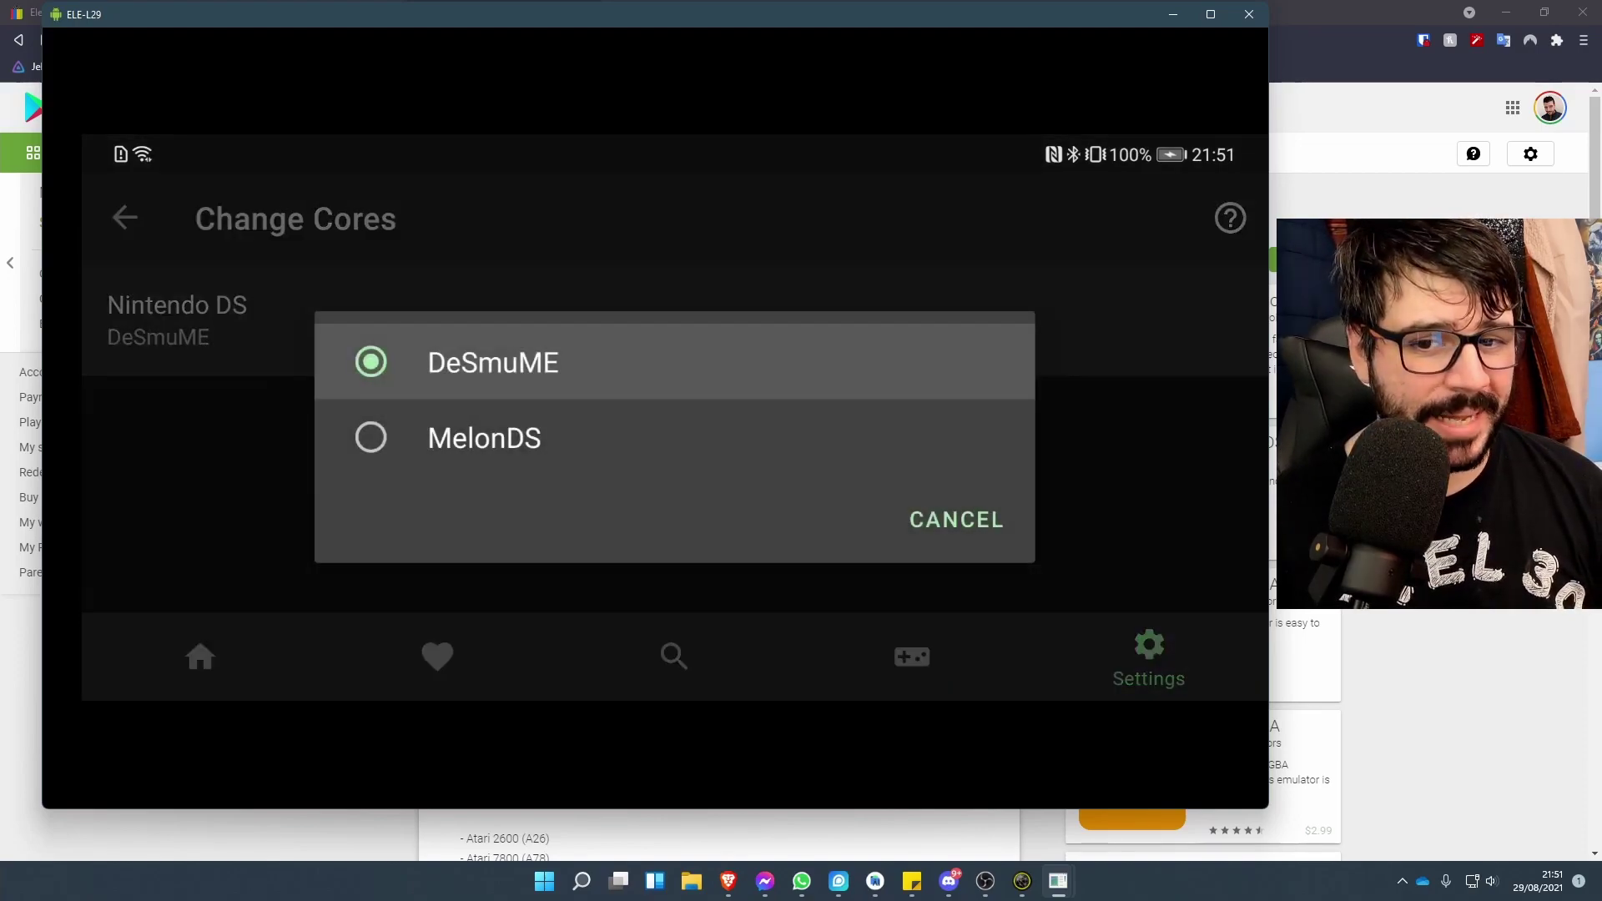
key("Down")
key("Up")
key("Down")
key("Up")
key("Down")
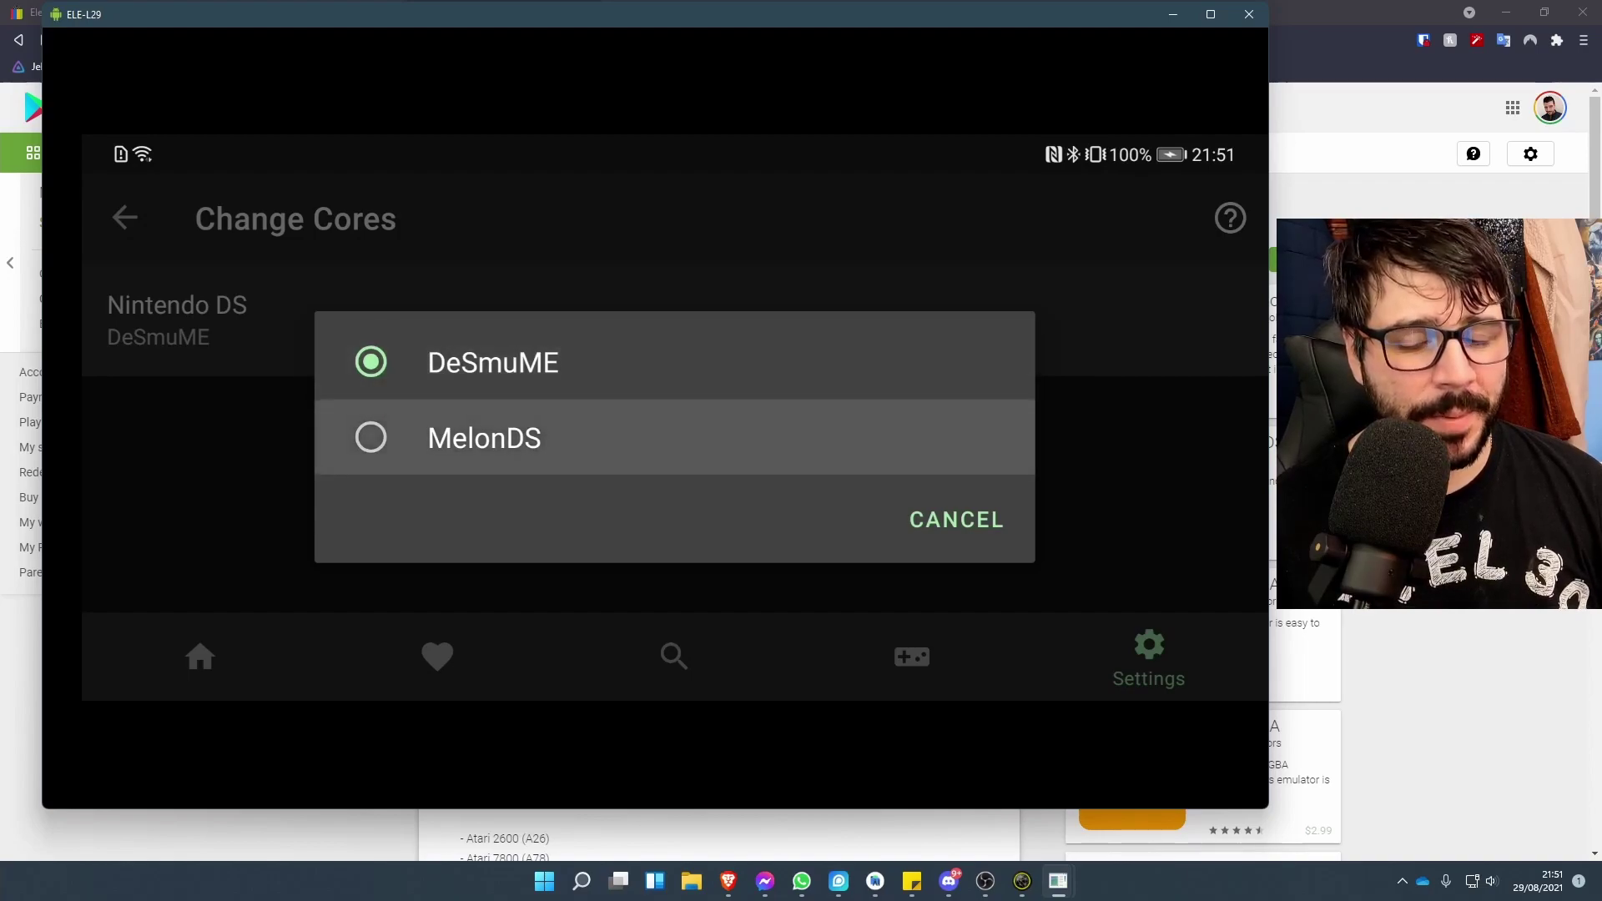
key("Return")
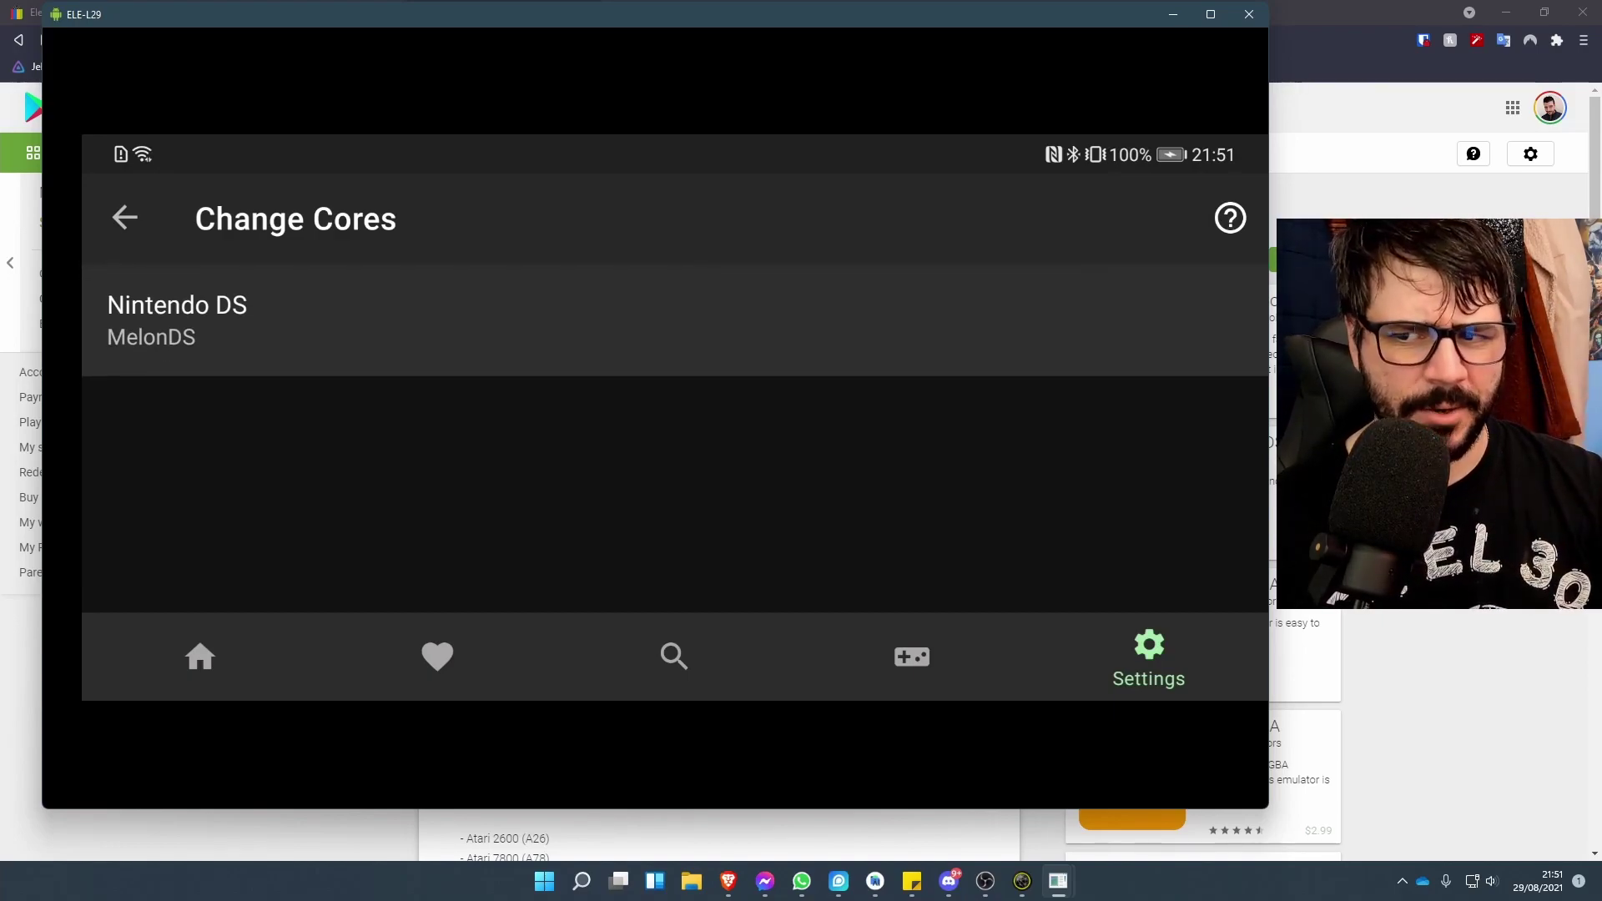
key("Escape")
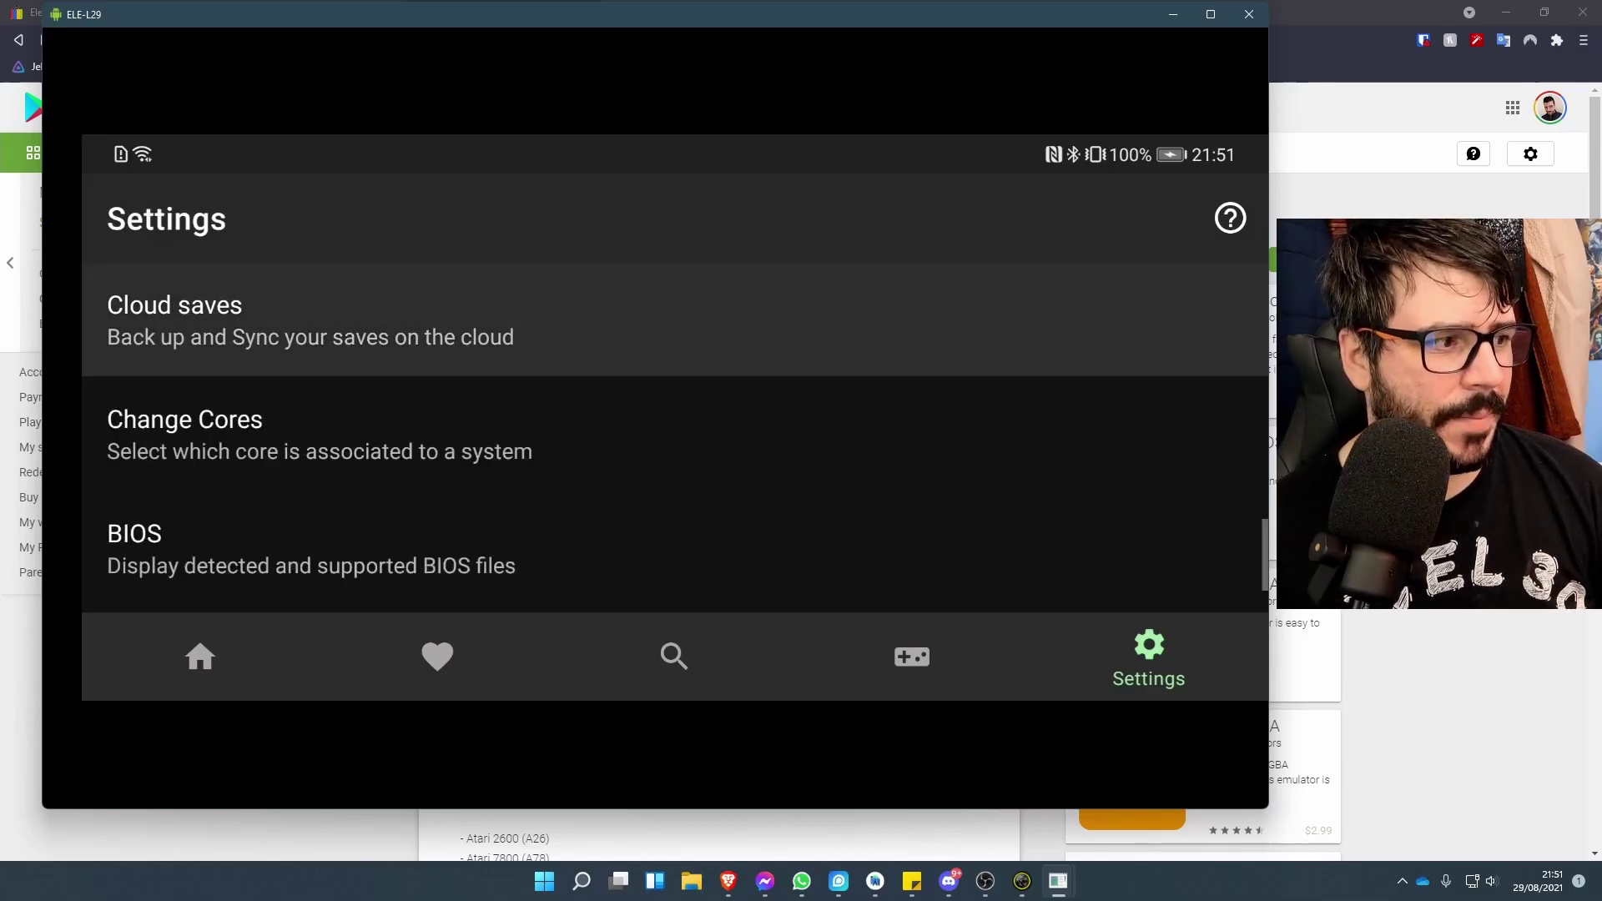
- Open the BIOS page that displays the detected and supported BIOS files
key("Down")
key("Down")
key("Down")
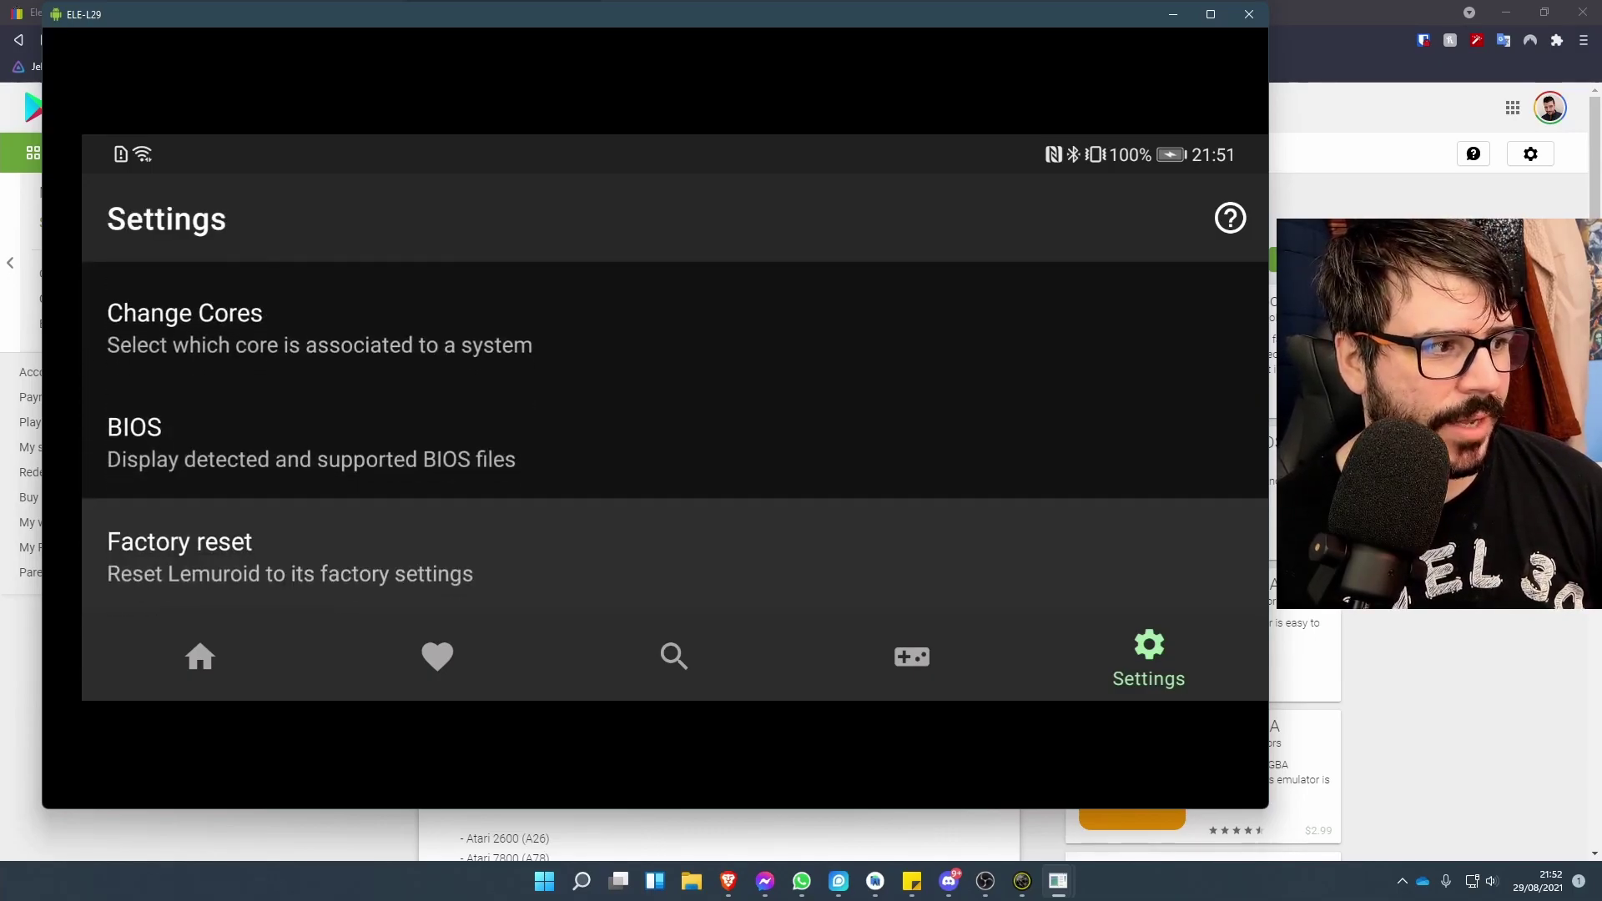
key("Up")
key("Return")
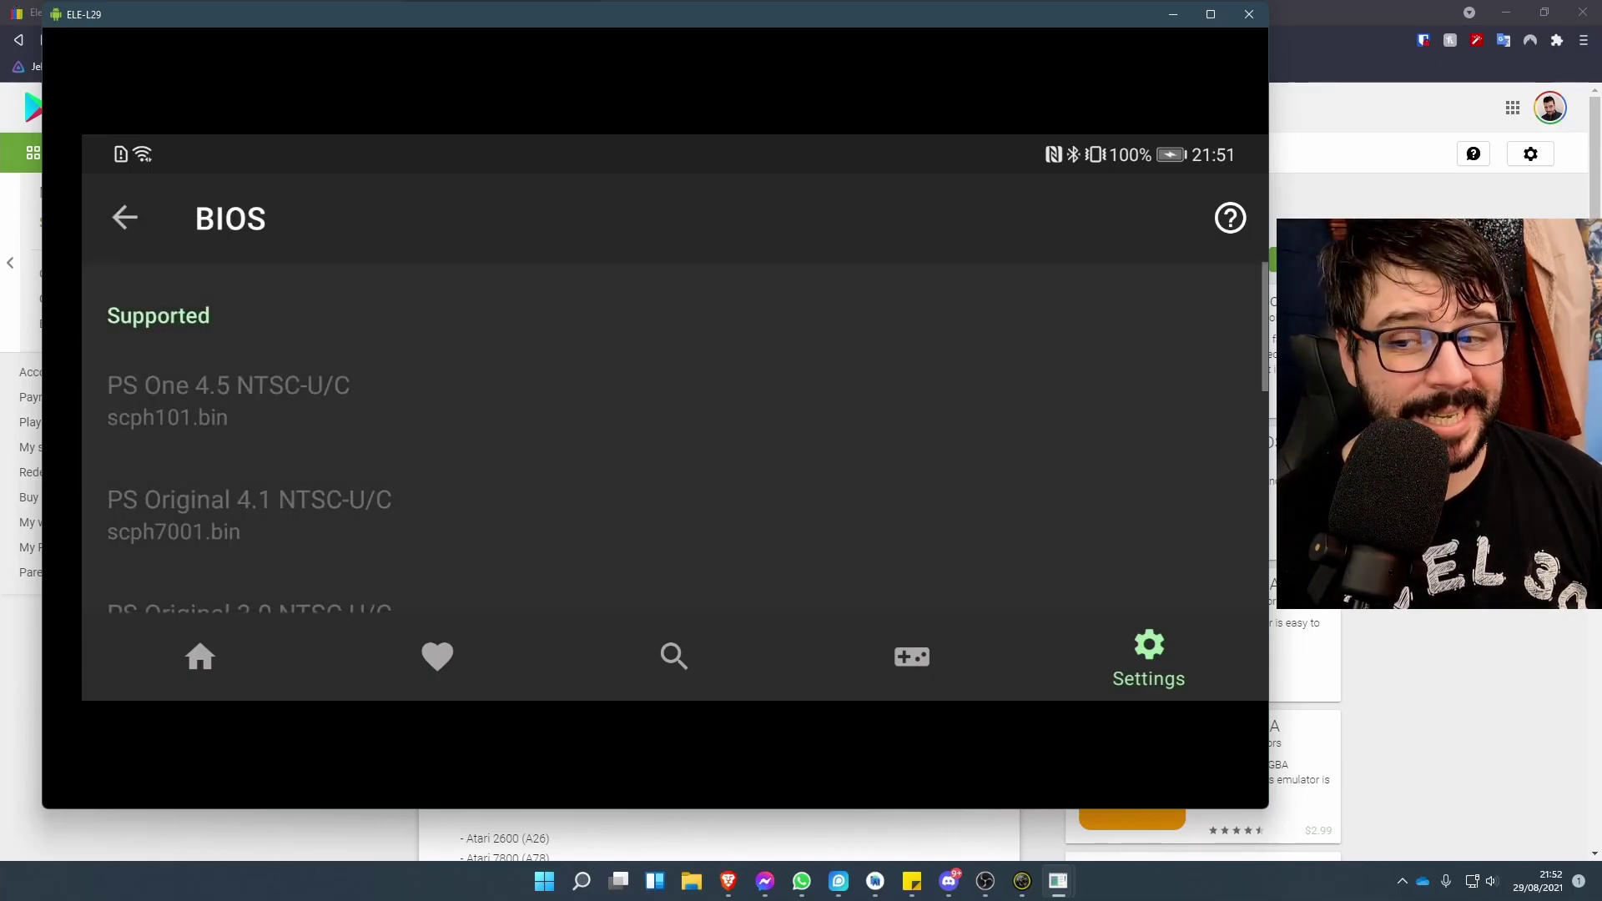
- Look through the supported BIOS files for the PlayStation, Lynx and Sega CD, and return to the main settings
key("Down")
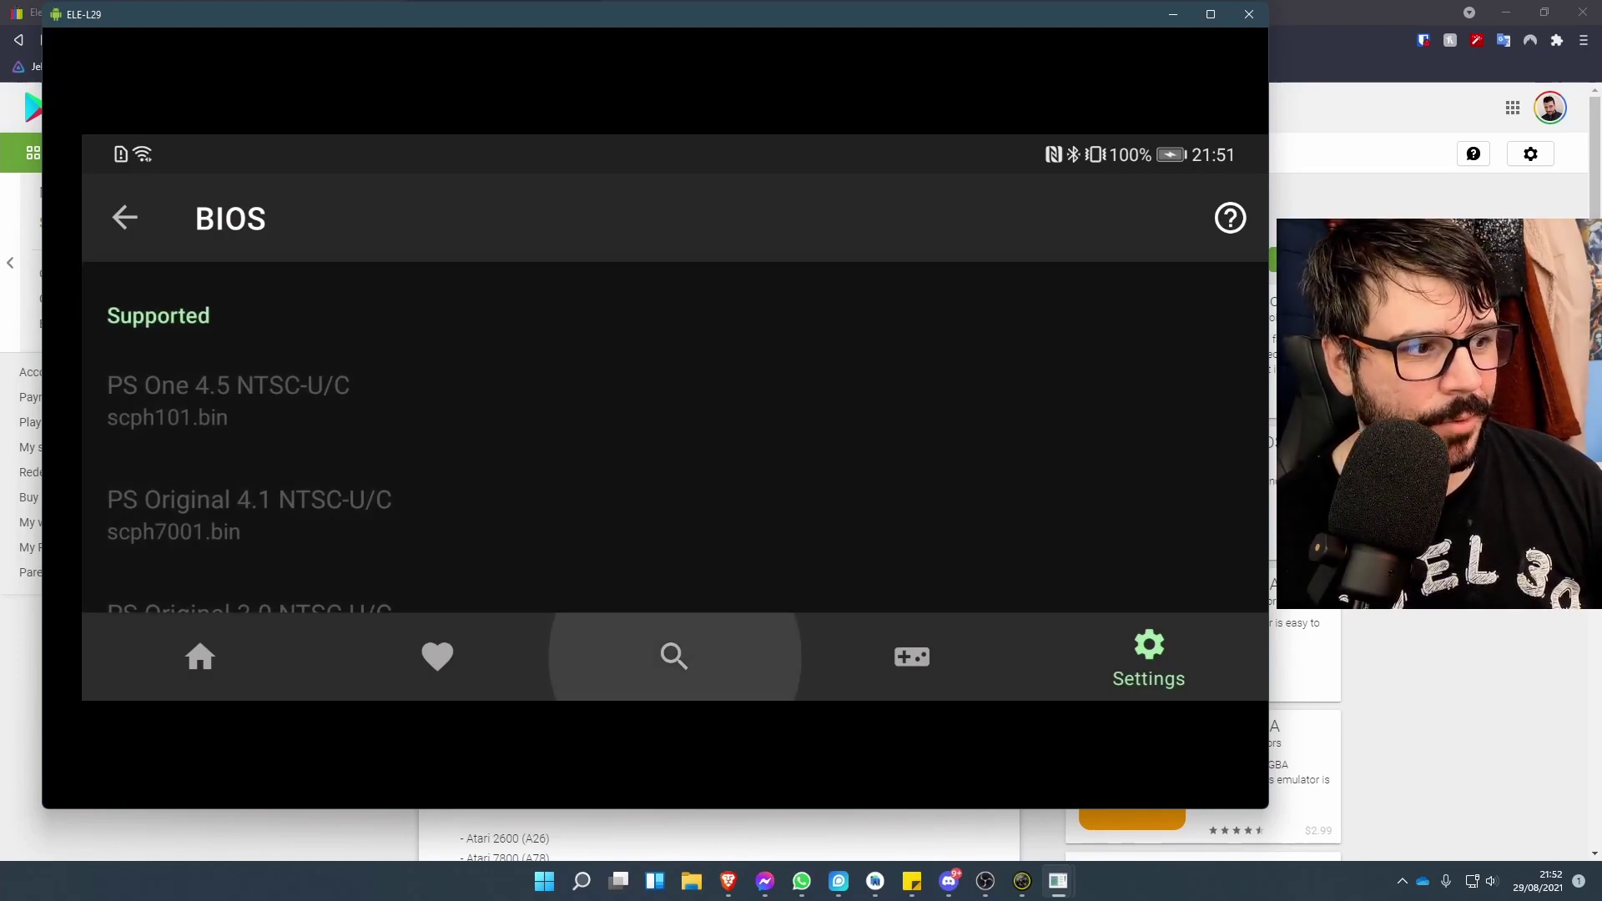
key("Up")
key("Down")
key("Up")
key("Down")
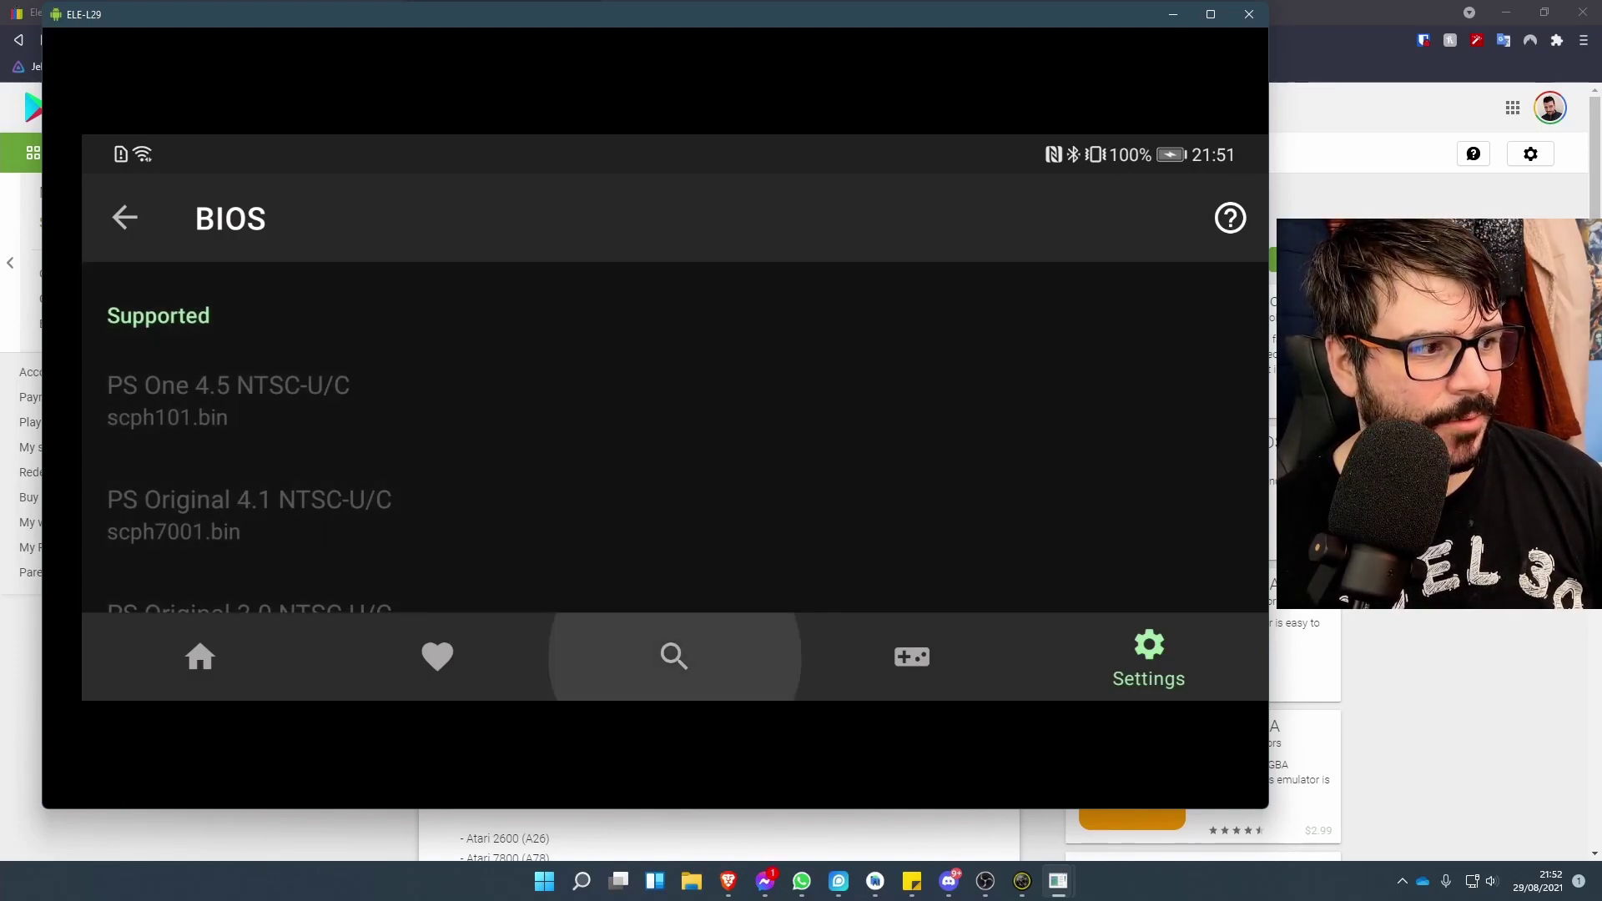
scroll(674, 434, "down", 5)
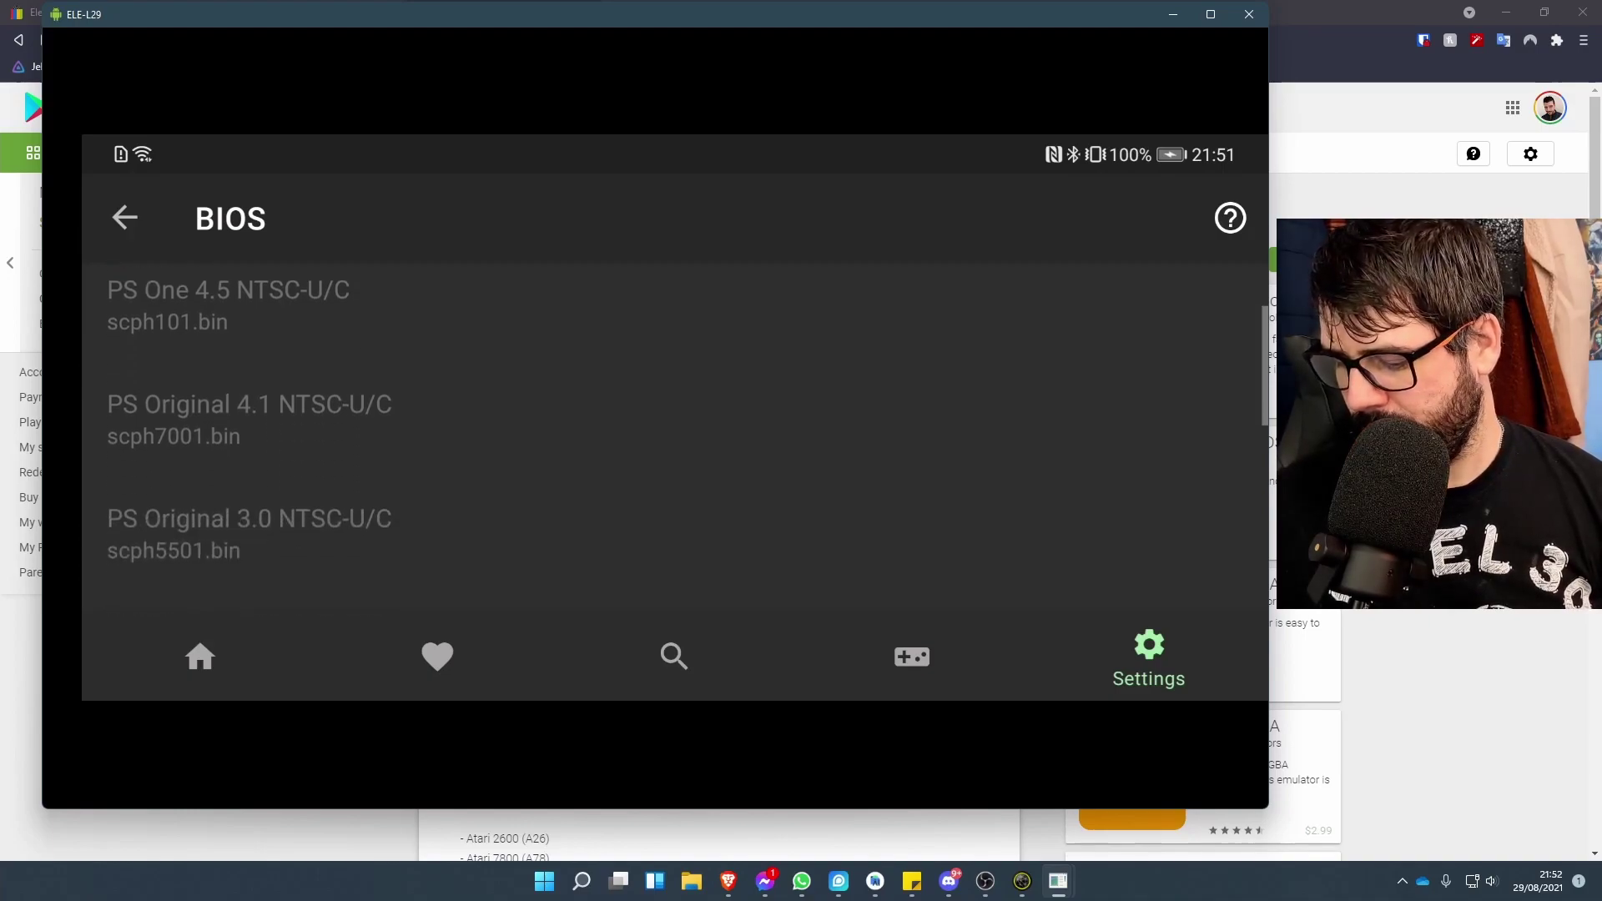
scroll(675, 434, "down", 5)
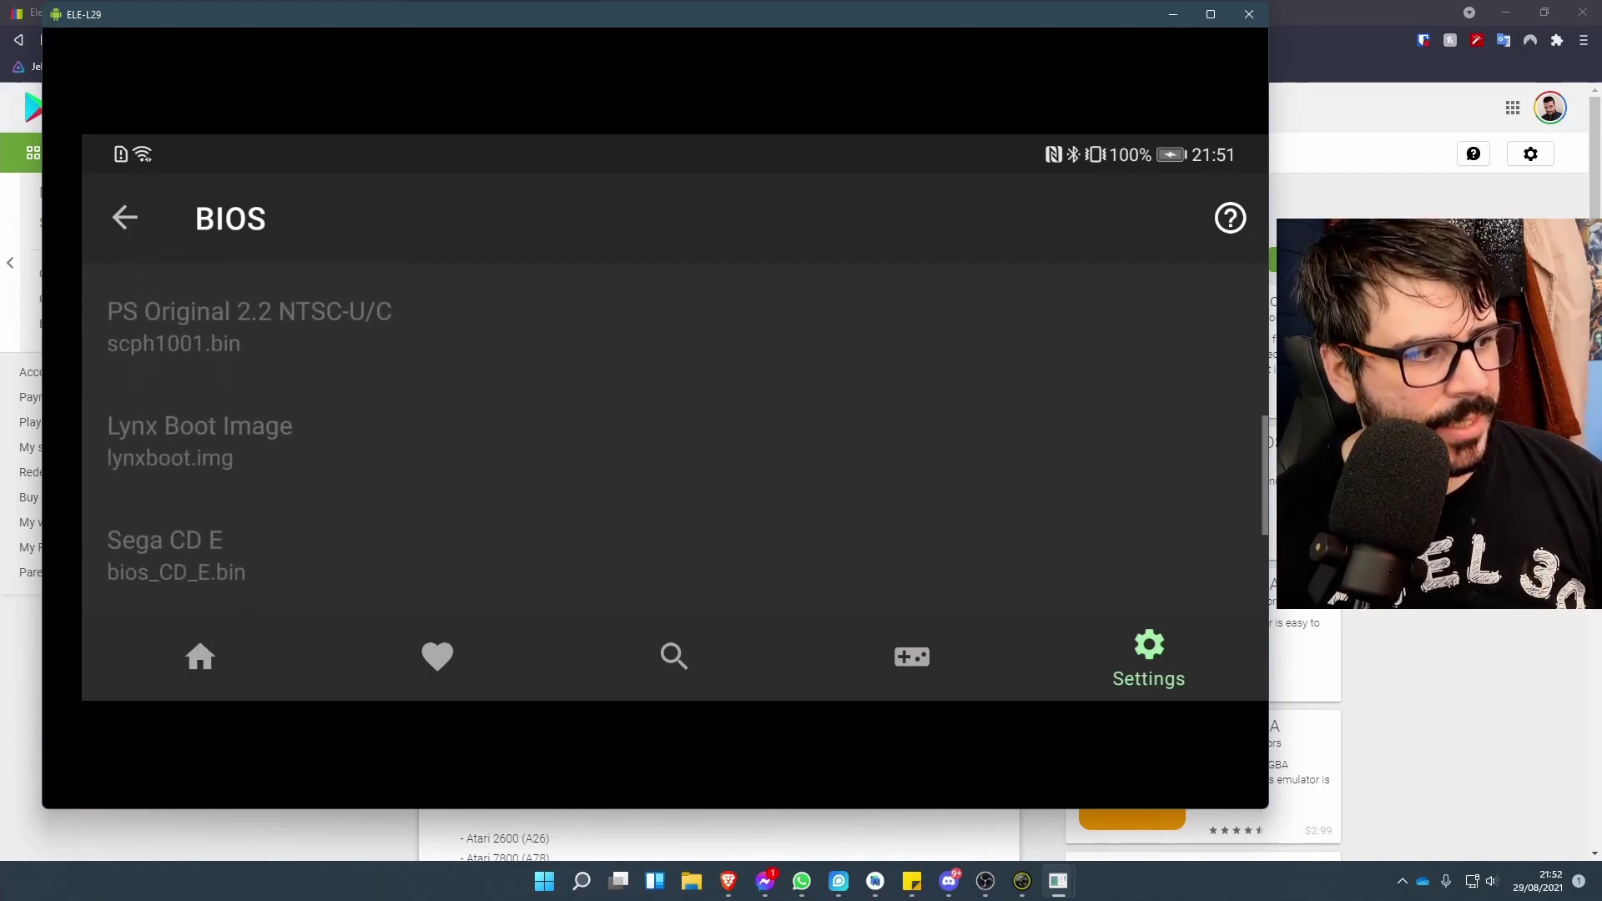
scroll(674, 434, "up", 5)
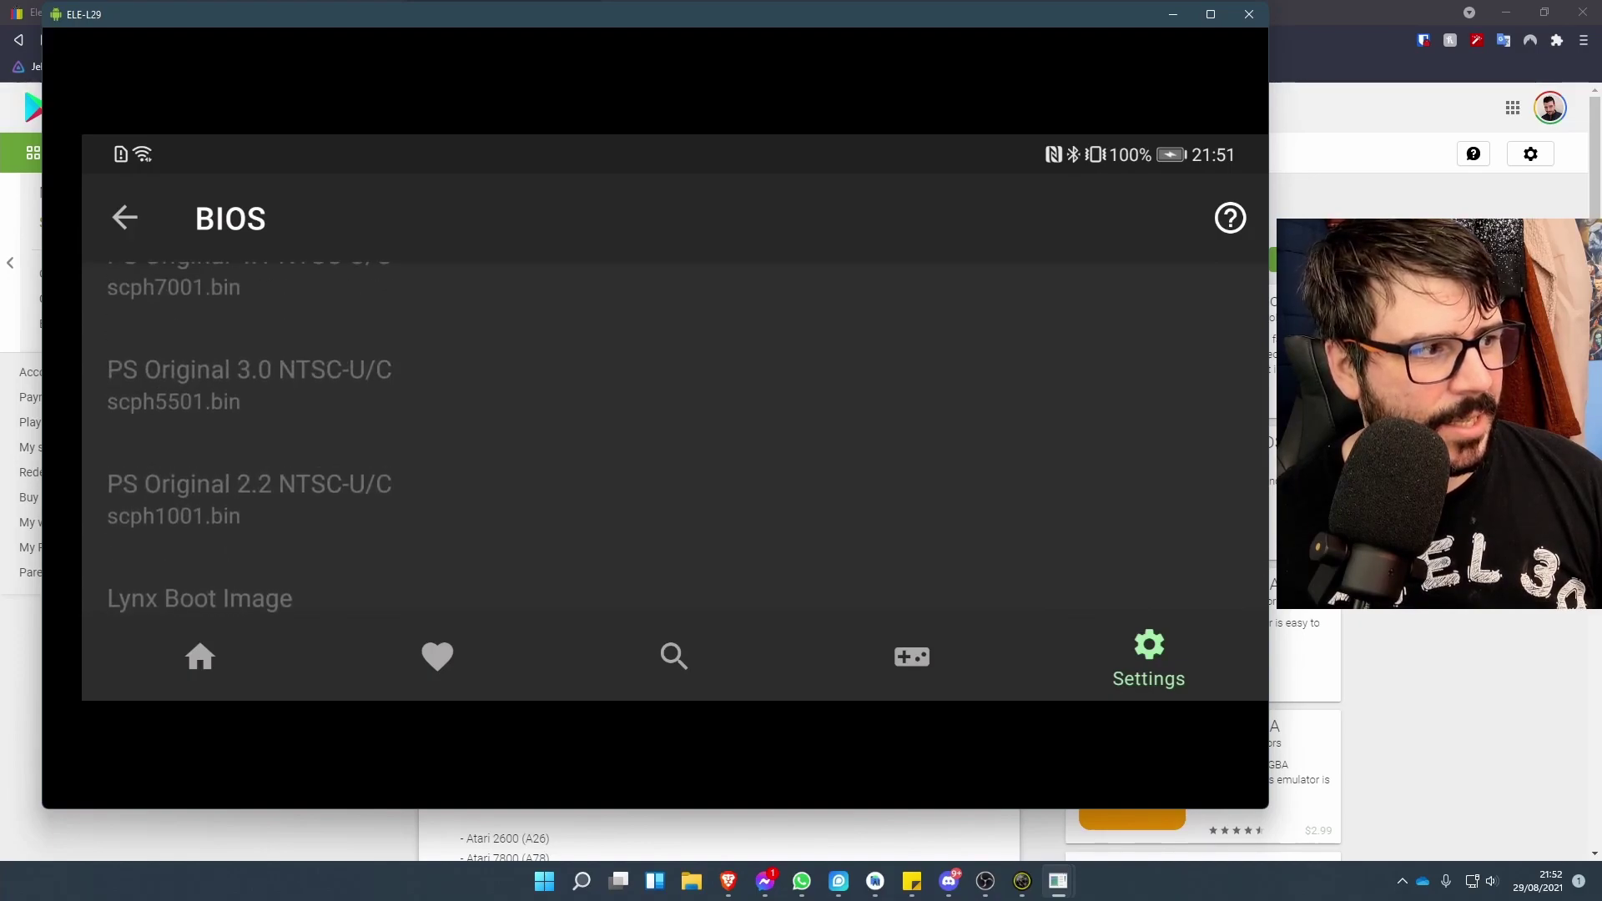
scroll(674, 434, "up", 5)
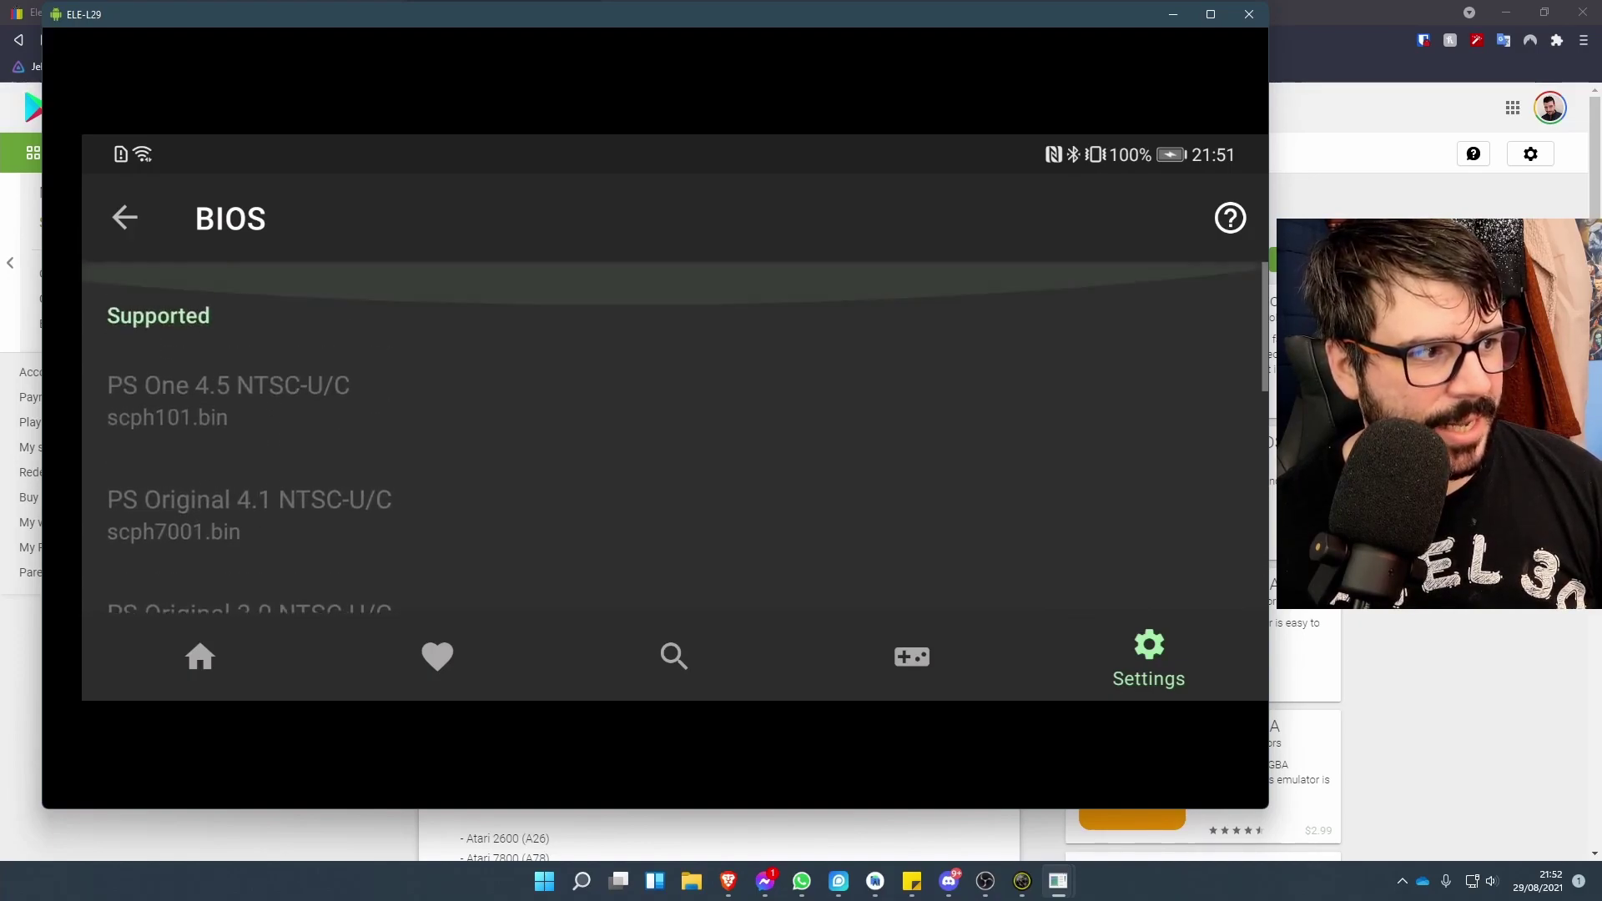
scroll(674, 434, "up", 2)
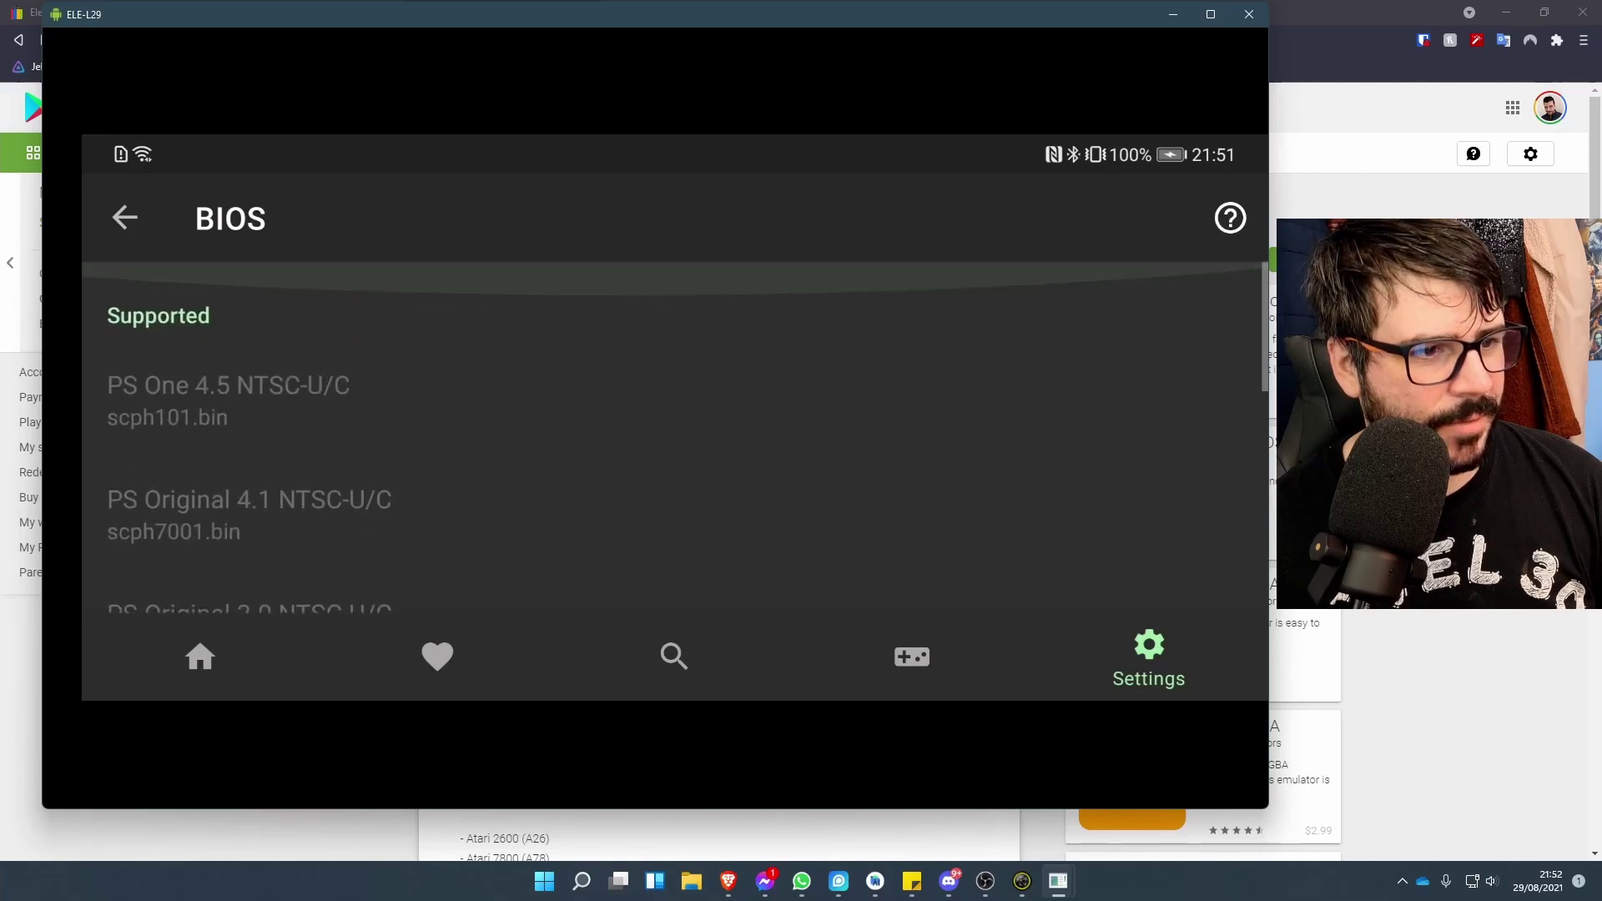
key("Escape")
- Leave the settings and open the Systems overview
key("Down")
key("Down")
key("Down")
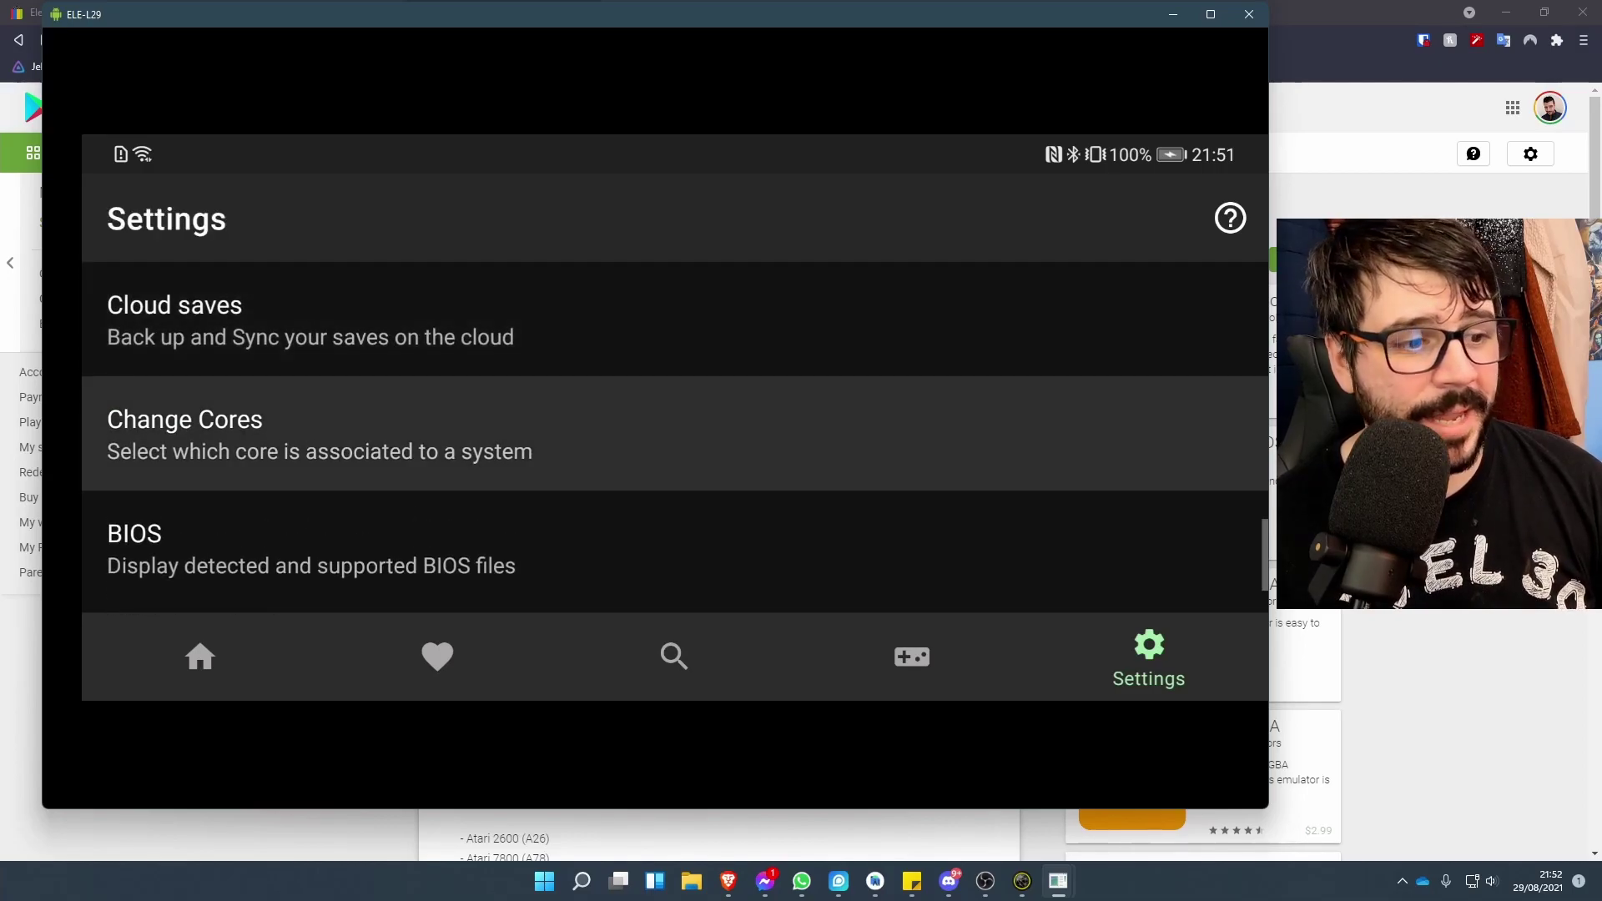
key("Down")
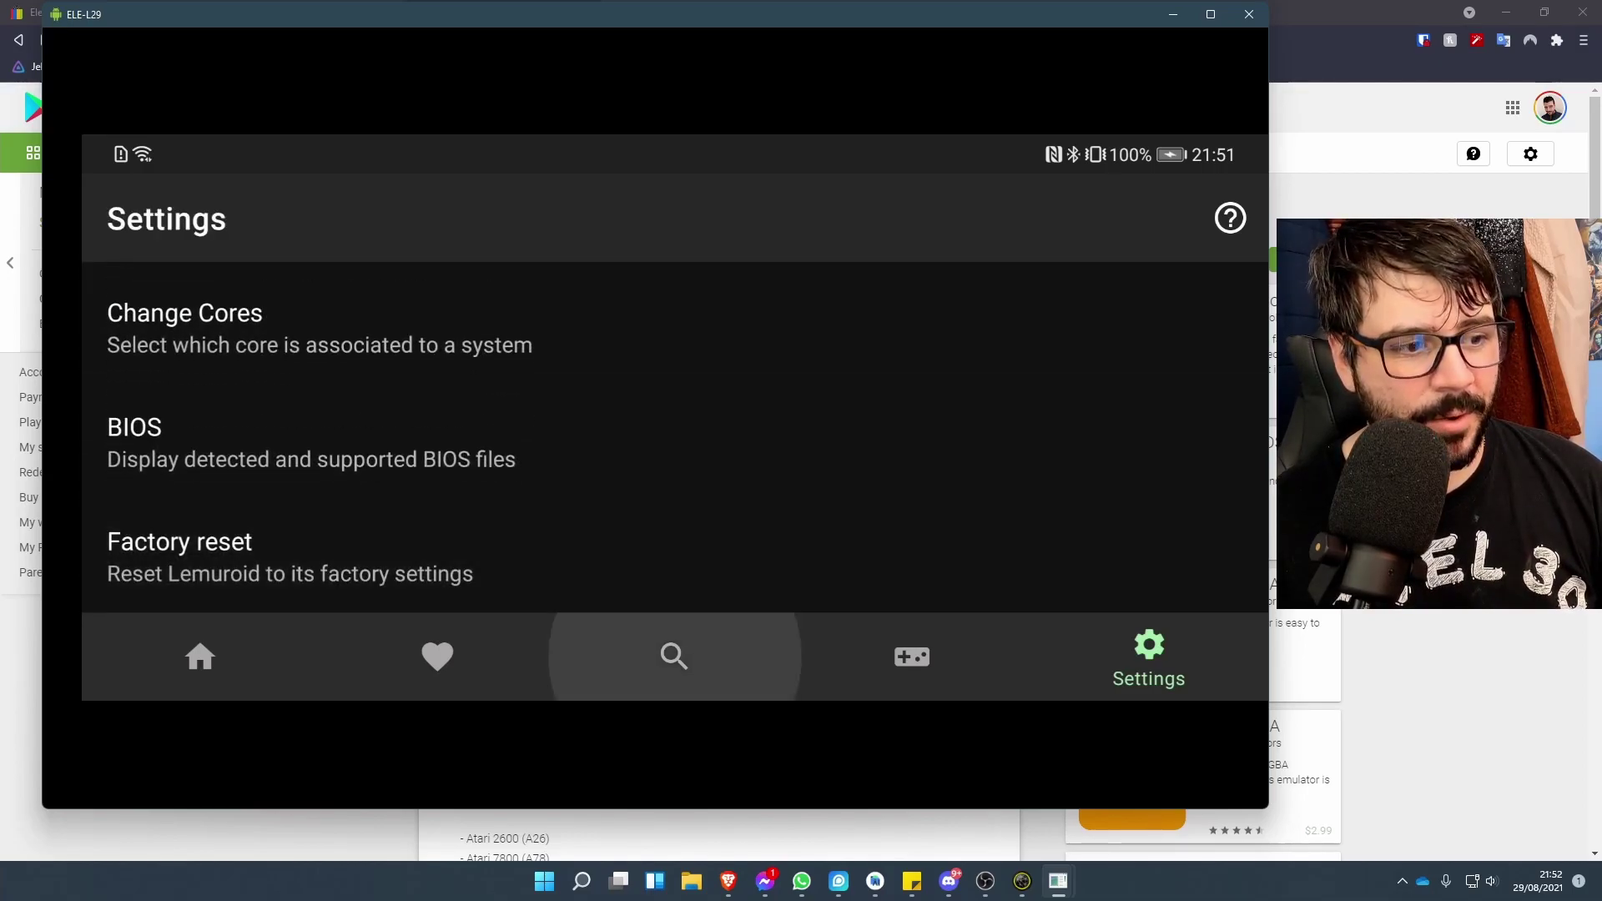
key("Right")
key("Return")
- Browse the systems grid down to the row with Nintendo, PlayStation Portable, PlayStation and Super Nintendo
key("Left")
key("Left")
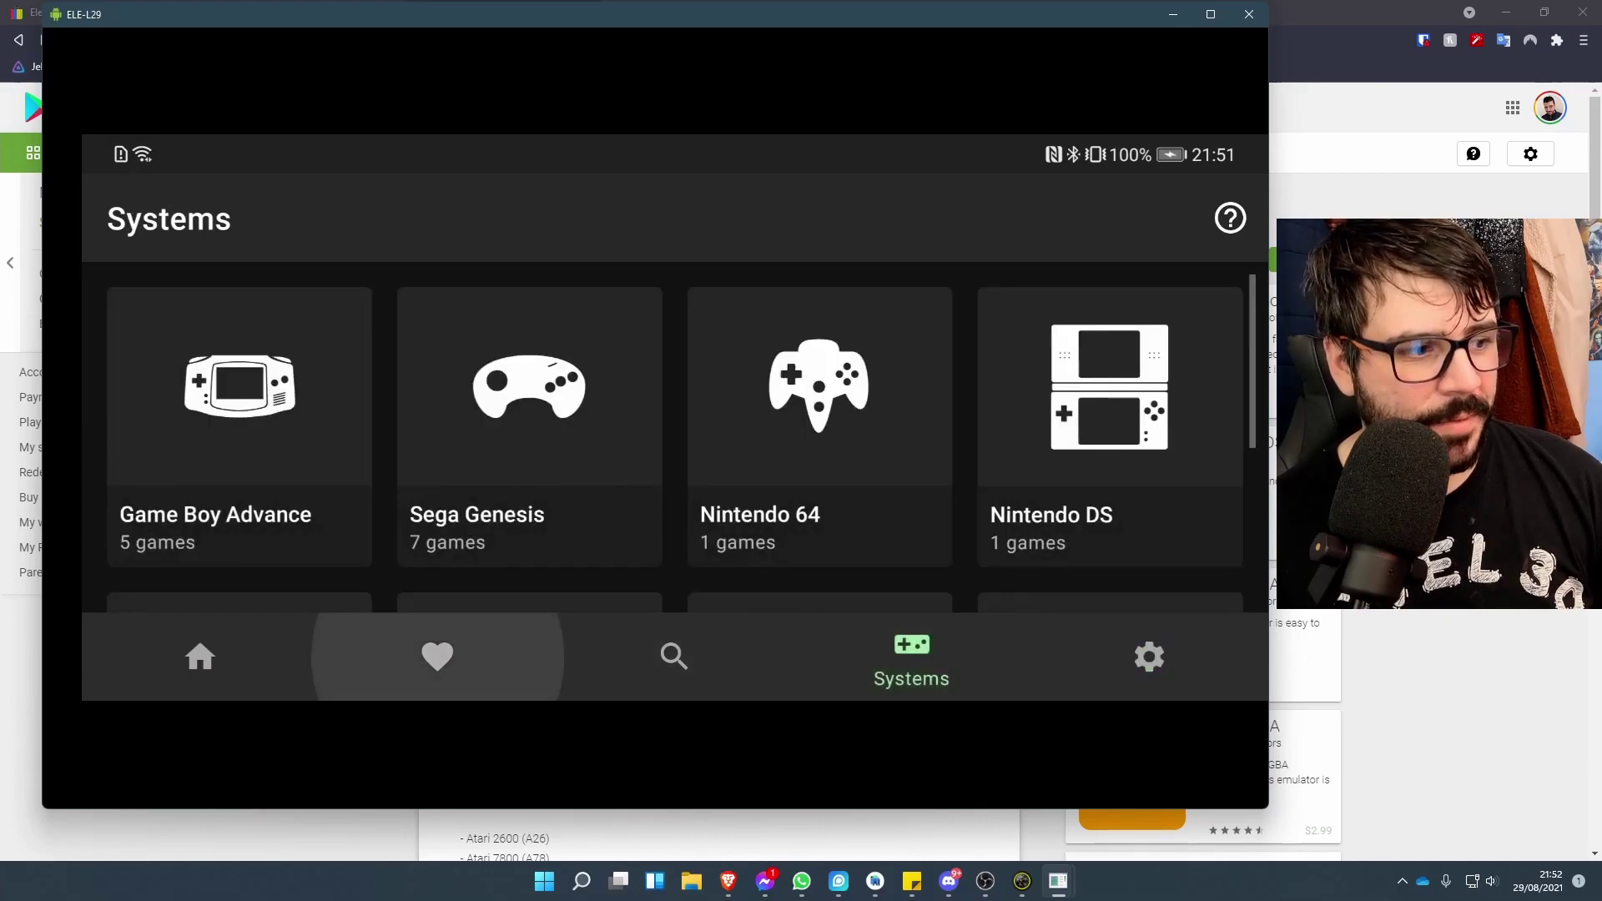
key("Left")
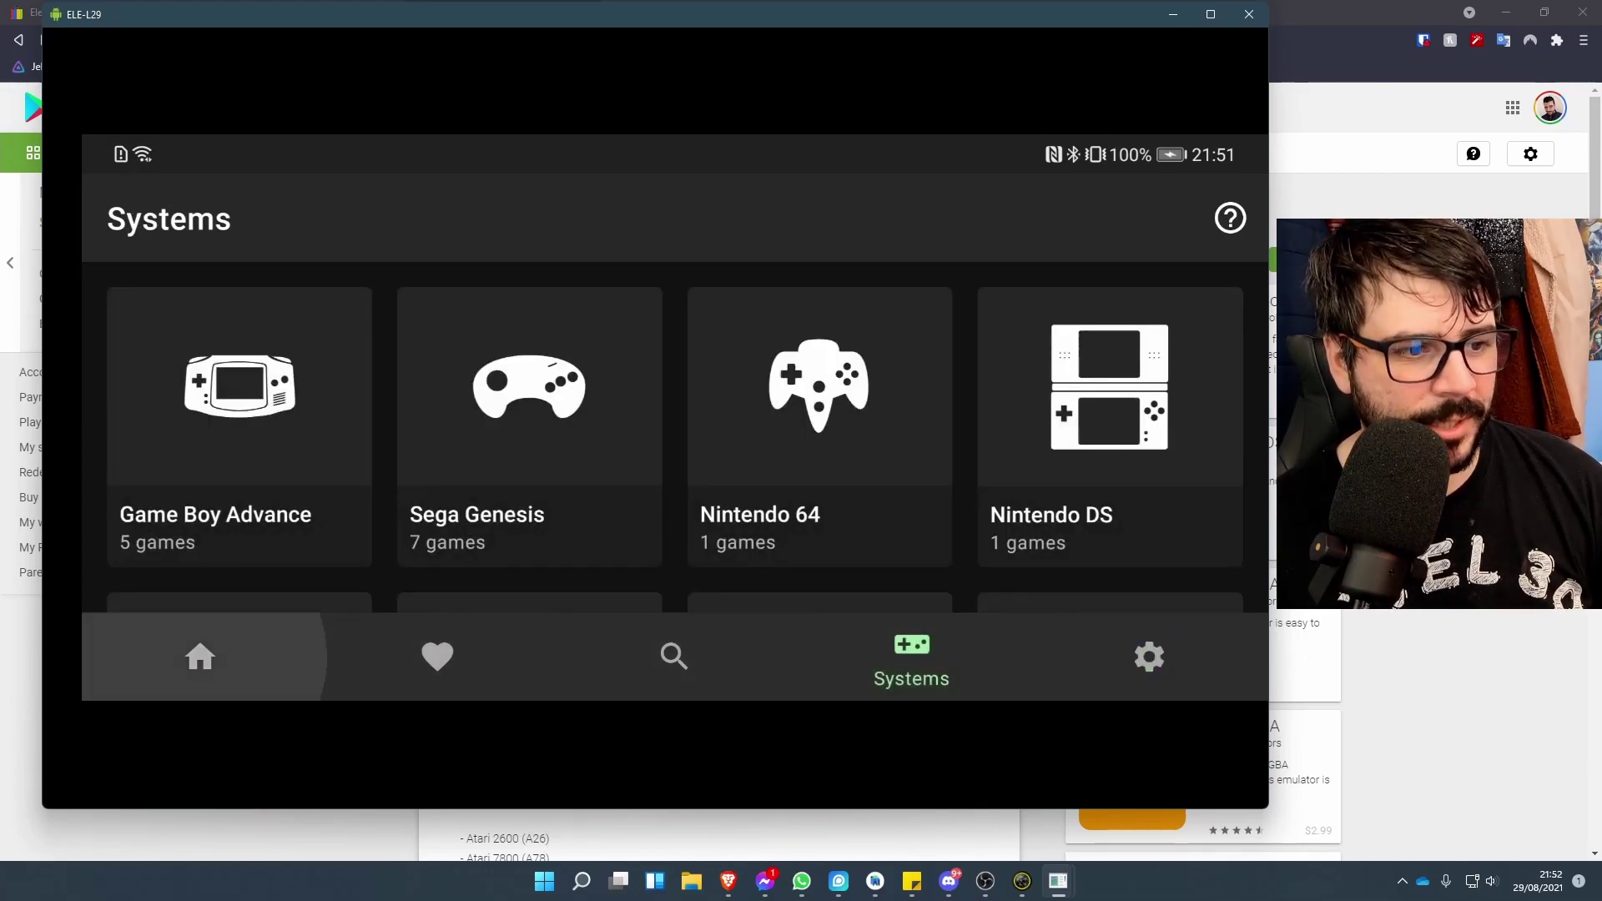
key("Right")
key("Up")
key("Down")
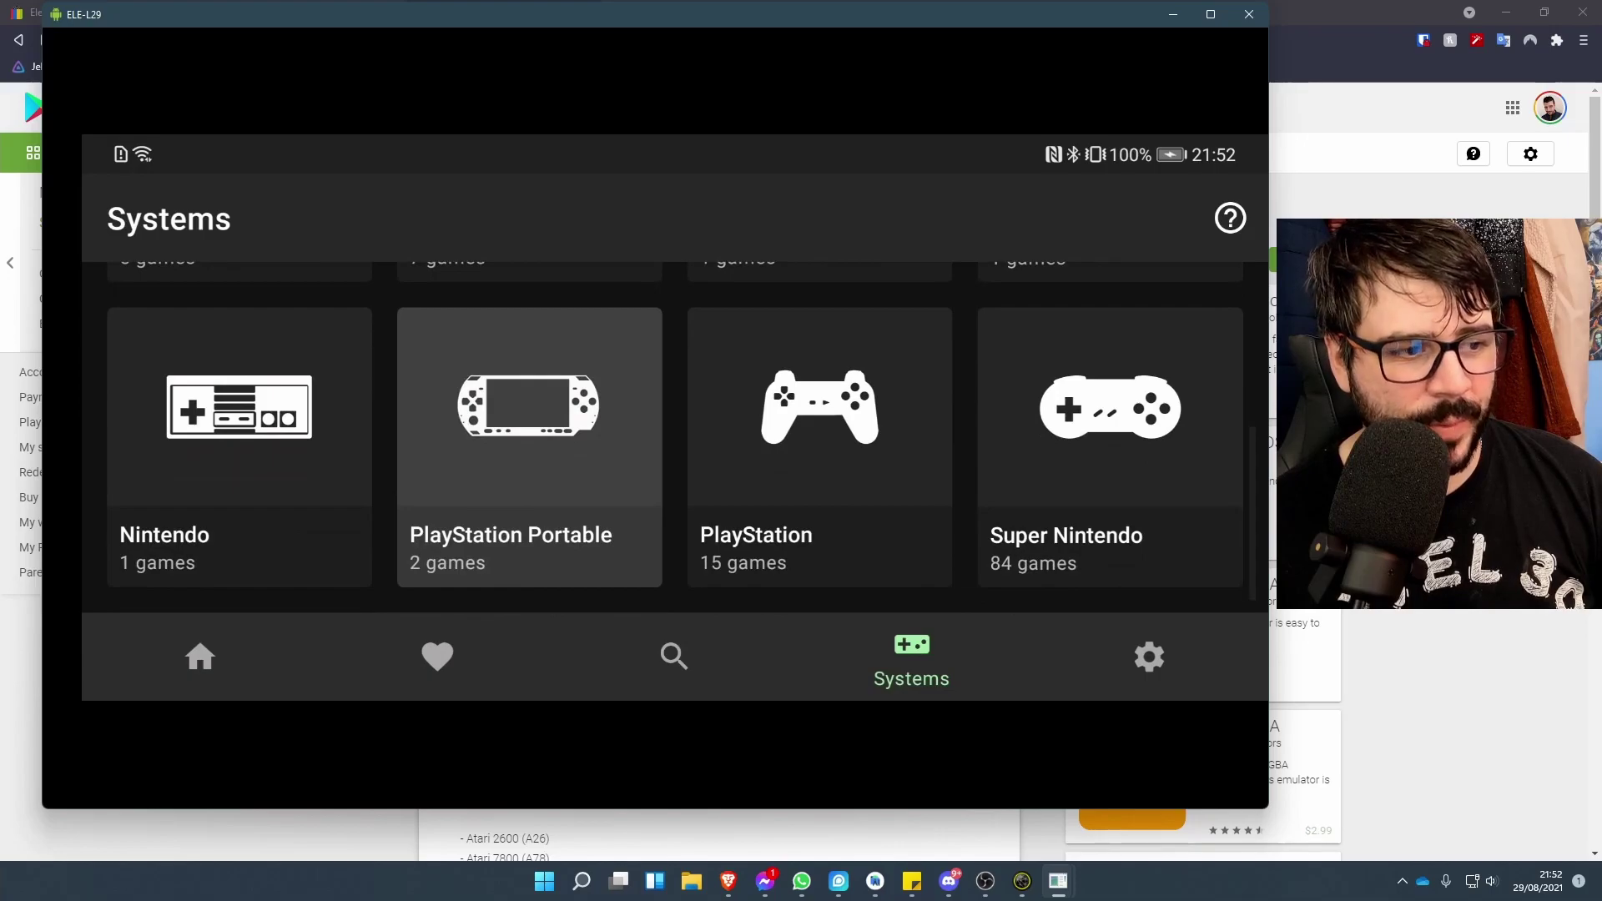
key("Right")
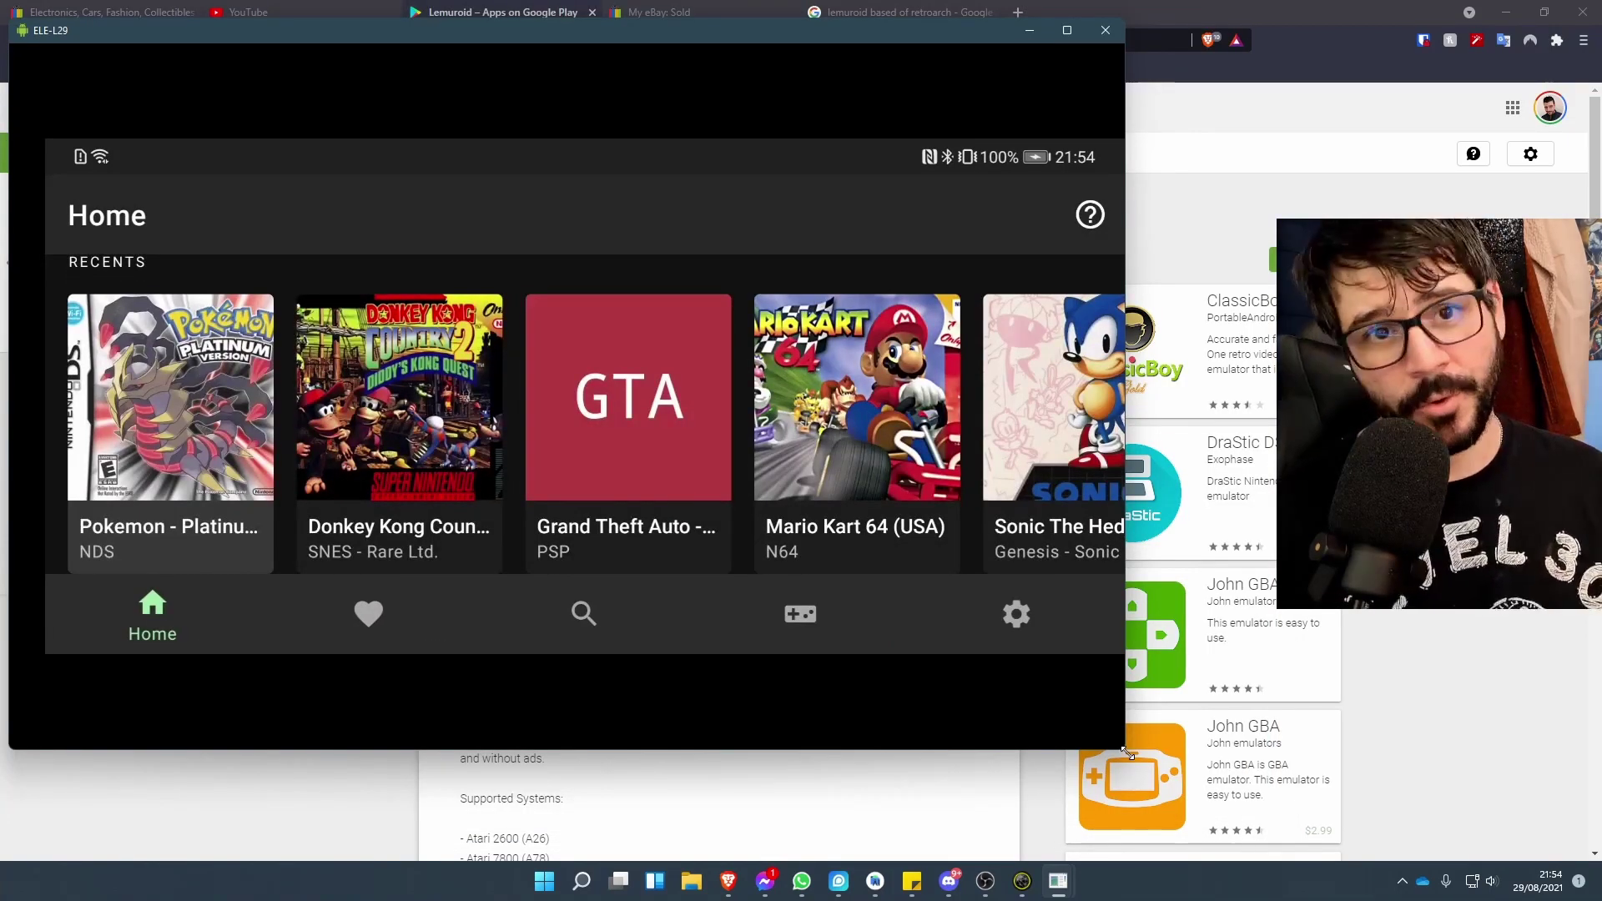